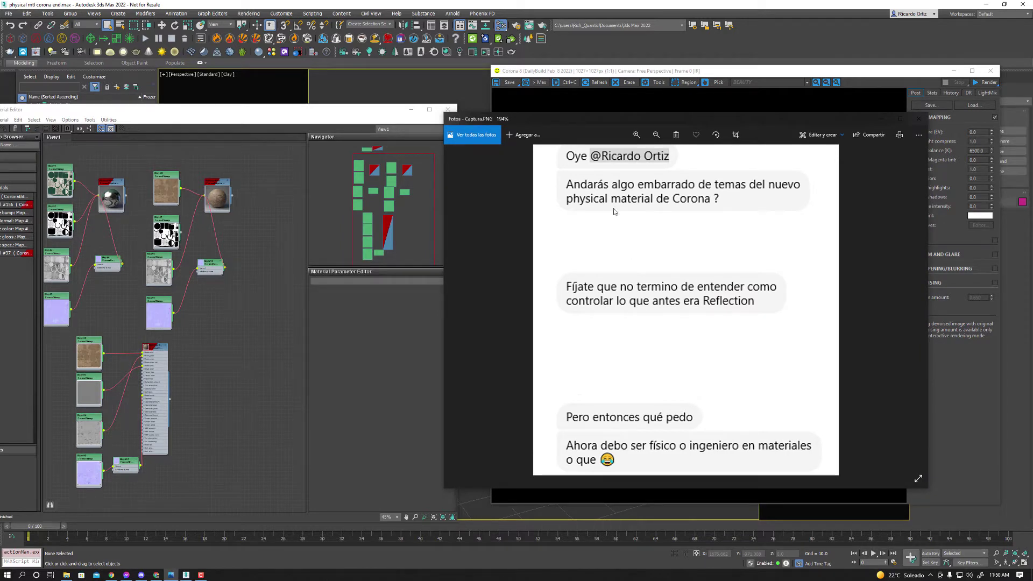
# Step: Shift the chat screenshot window aside to reveal the Corona render of the wood shader ball
pyautogui.moveTo(635, 127); pyautogui.dragTo(648, 133)
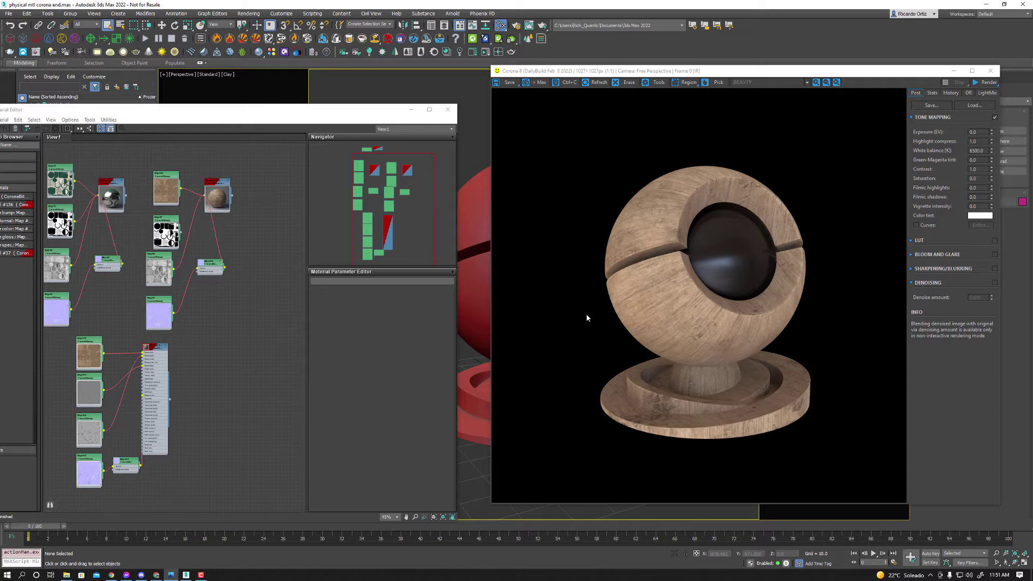
# Step: Download the Decorative Wood Tiles surface from Megascans at 4K resolution
pyautogui.click(111, 574)
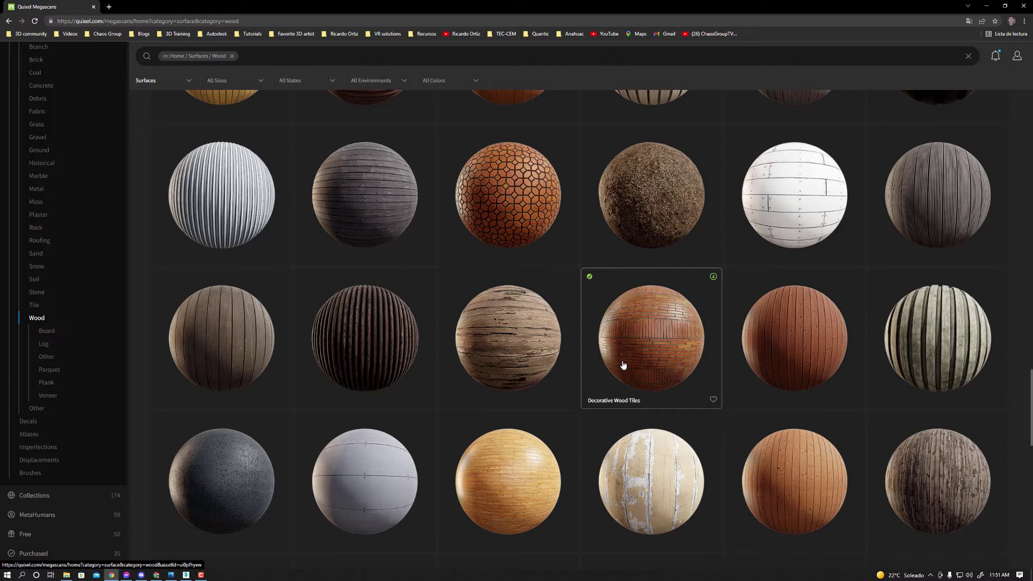
pyautogui.moveTo(651, 337)
pyautogui.click(660, 335)
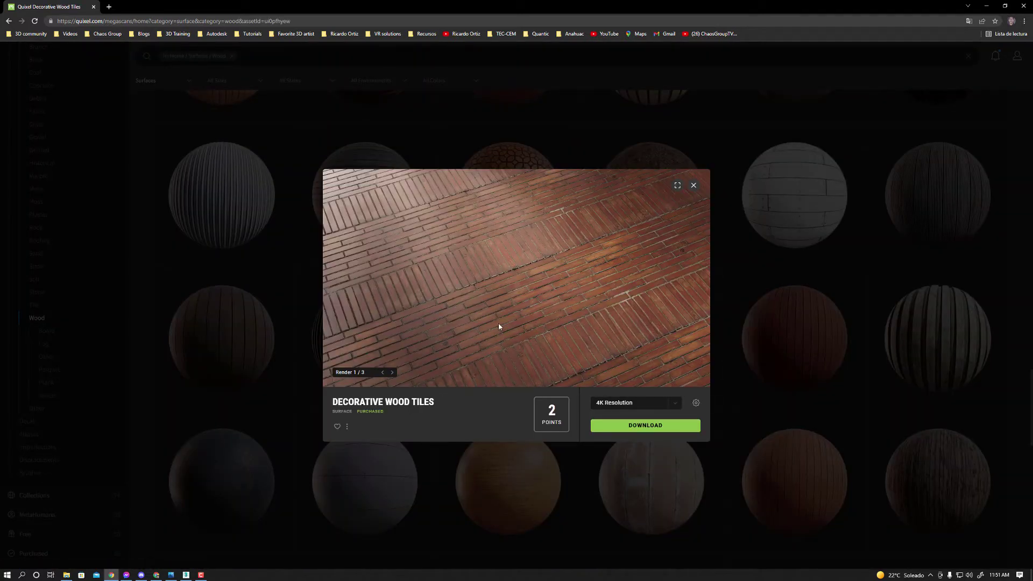
pyautogui.click(677, 405)
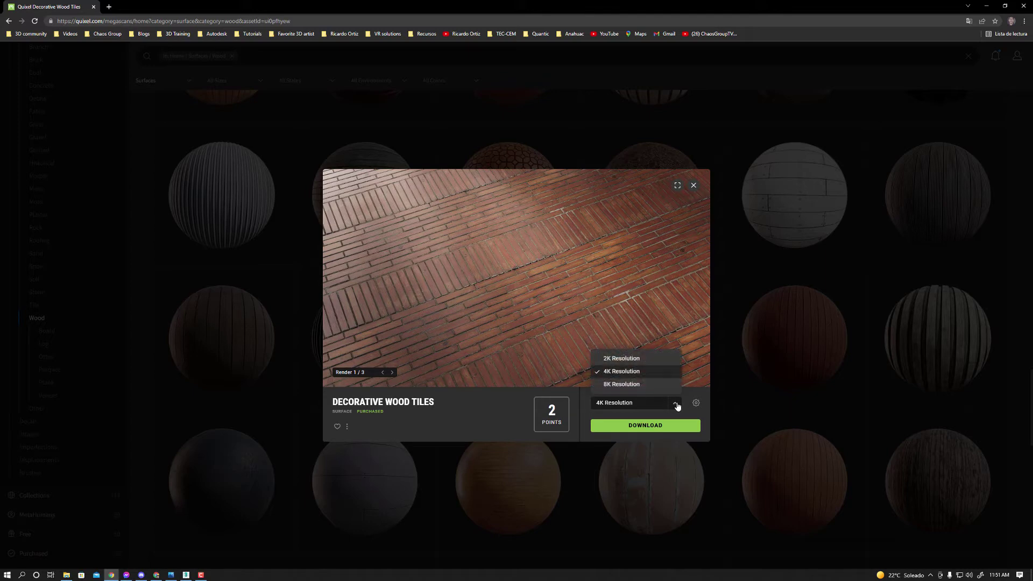
pyautogui.click(648, 372)
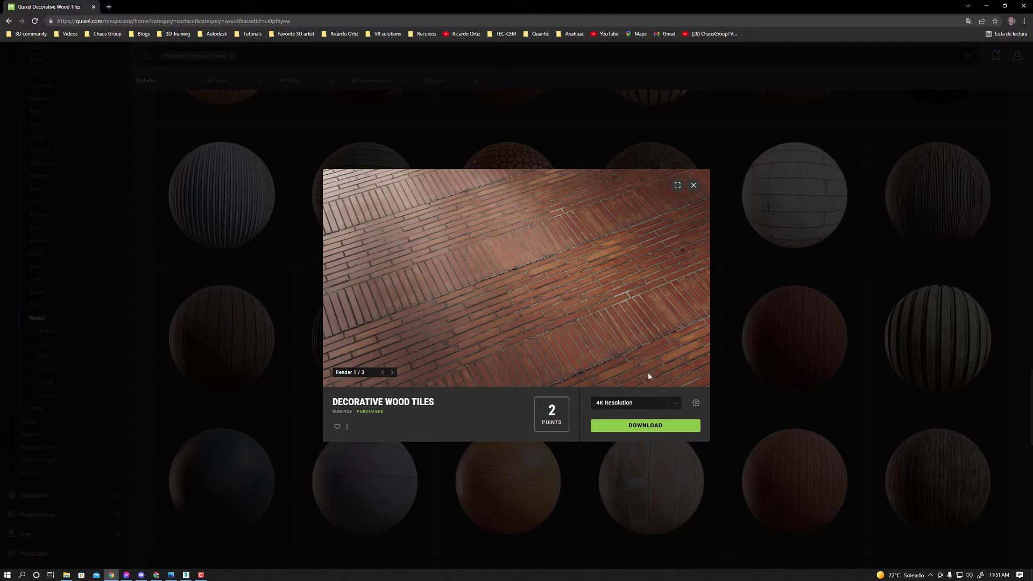
pyautogui.click(696, 403)
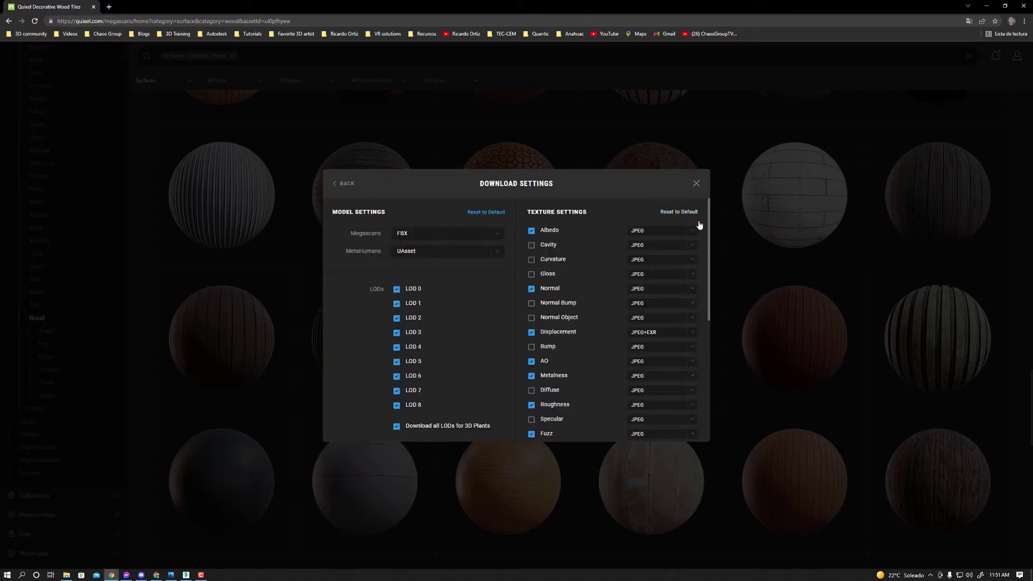
pyautogui.moveTo(709, 223)
pyautogui.mouseDown()
pyautogui.moveTo(706, 354)
pyautogui.moveTo(701, 234)
pyautogui.mouseUp()
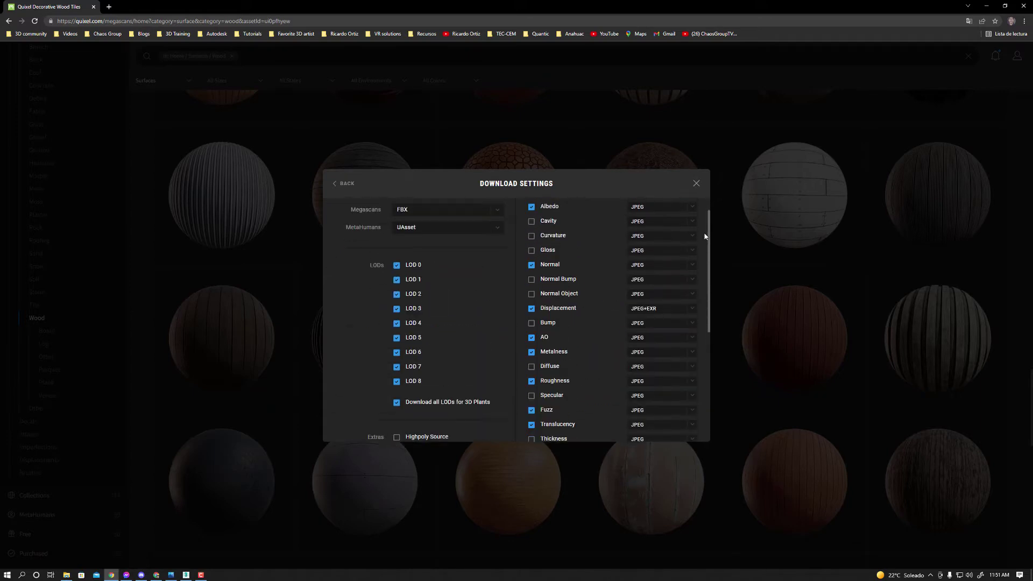
pyautogui.click(347, 185)
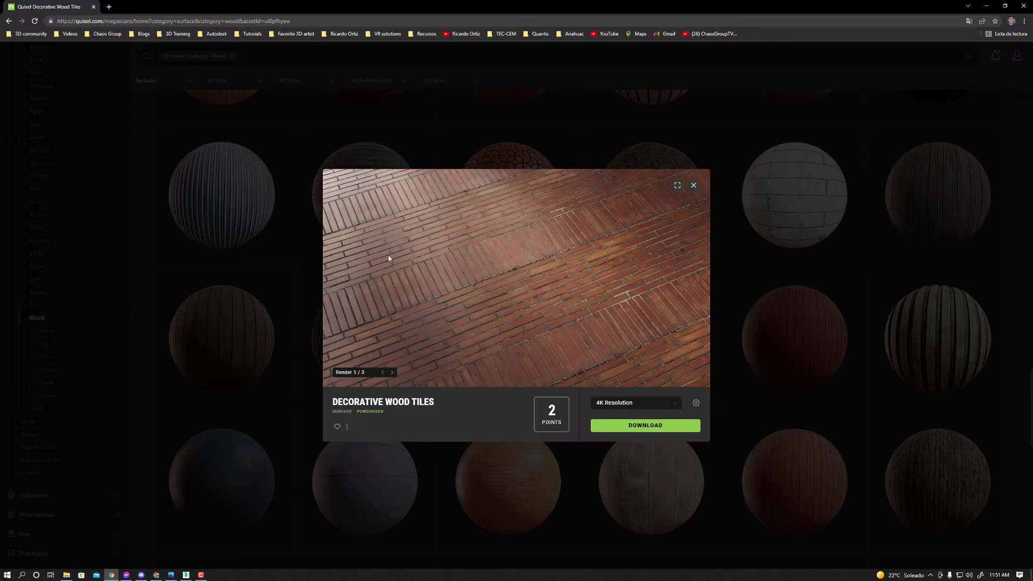
pyautogui.click(628, 425)
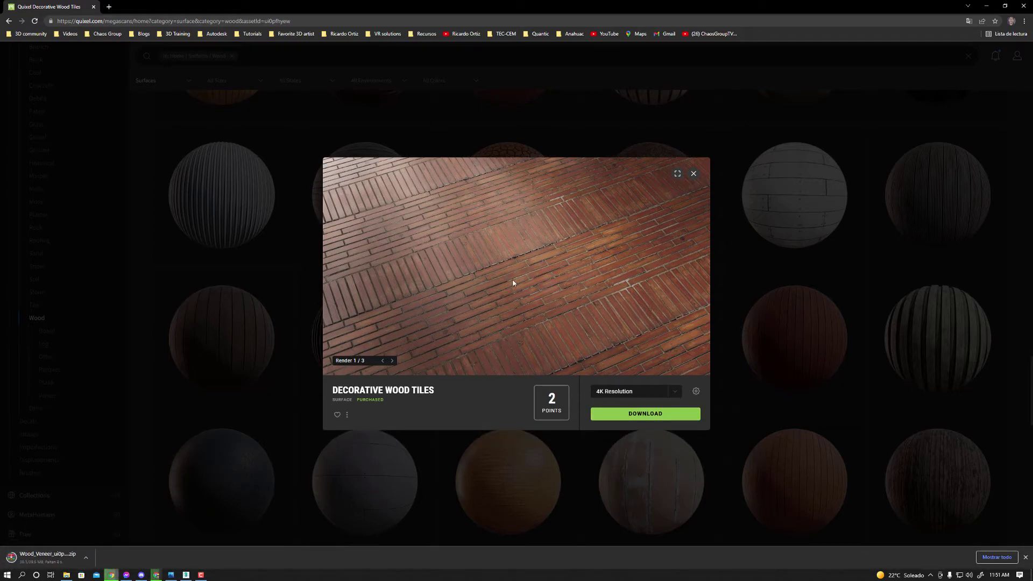
pyautogui.click(692, 174)
# Step: Open the Metal surfaces category and scroll down to find Scratched Painted Steel
pyautogui.click(54, 189)
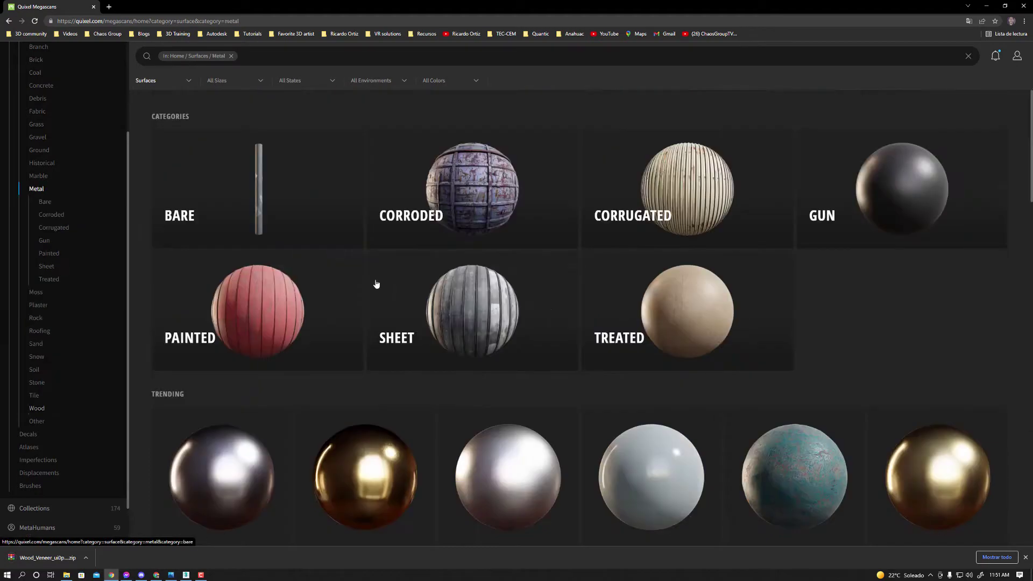
pyautogui.scroll(-3, 539, 361)
pyautogui.scroll(-1, 540, 360)
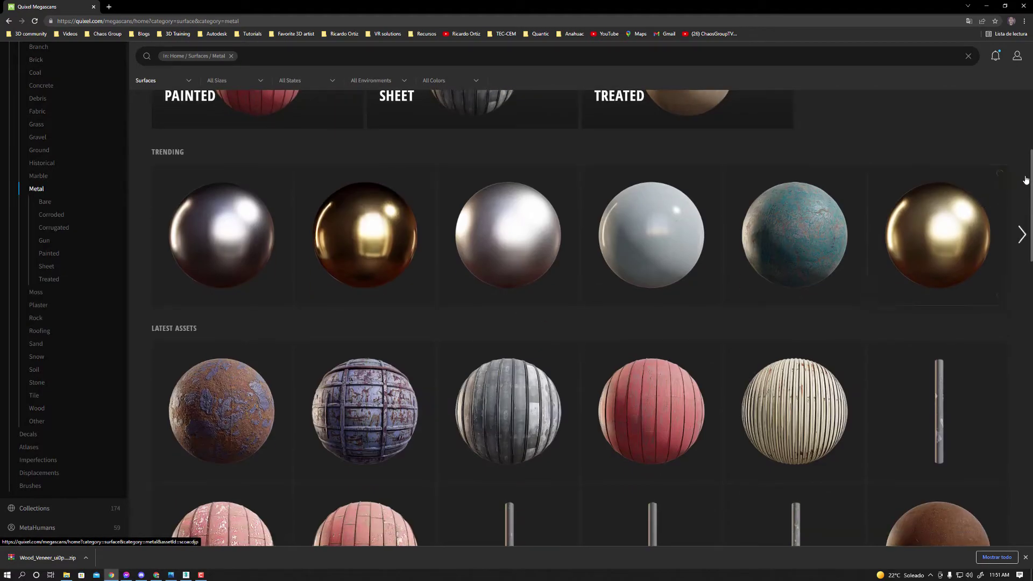
pyautogui.moveTo(1026, 180); pyautogui.dragTo(1025, 515)
pyautogui.moveTo(1031, 390); pyautogui.dragTo(1031, 438)
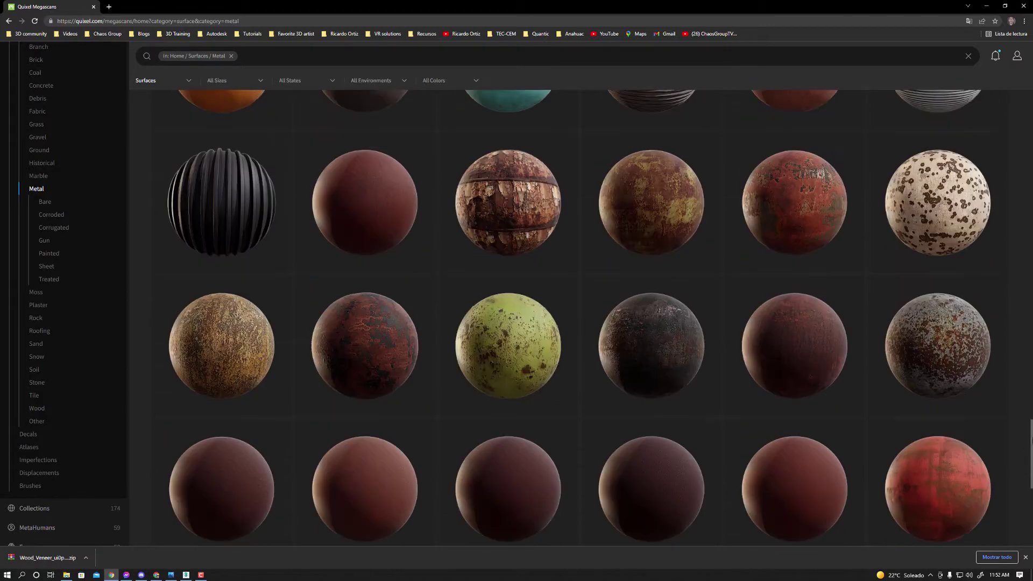
pyautogui.scroll(-3, 816, 417)
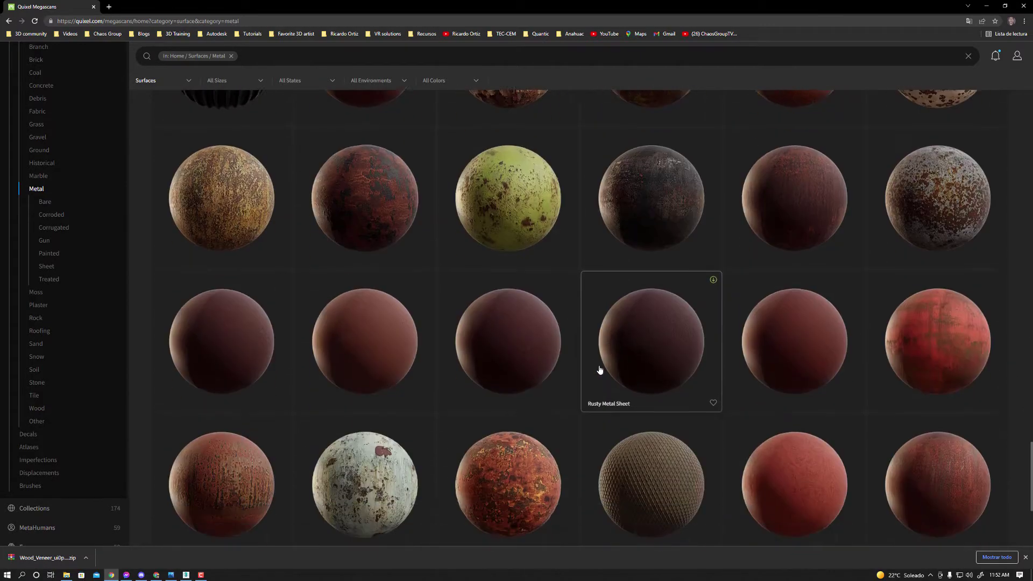
pyautogui.scroll(-5, 601, 369)
pyautogui.scroll(-6, 557, 381)
pyautogui.scroll(-6, 539, 418)
pyautogui.scroll(-5, 574, 405)
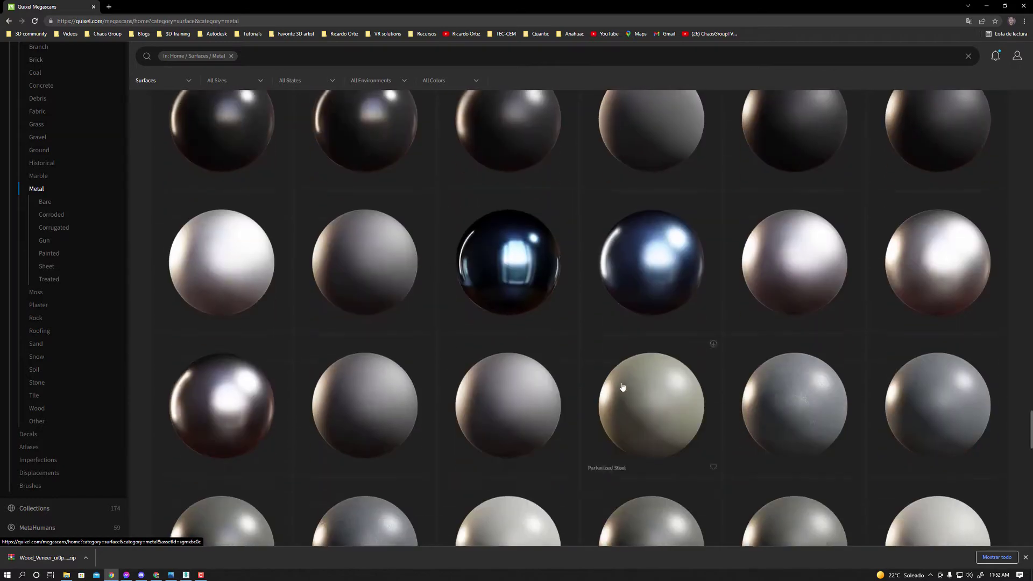
pyautogui.scroll(-5, 597, 388)
pyautogui.scroll(-5, 597, 376)
pyautogui.scroll(-5, 528, 380)
pyautogui.scroll(-1, 520, 385)
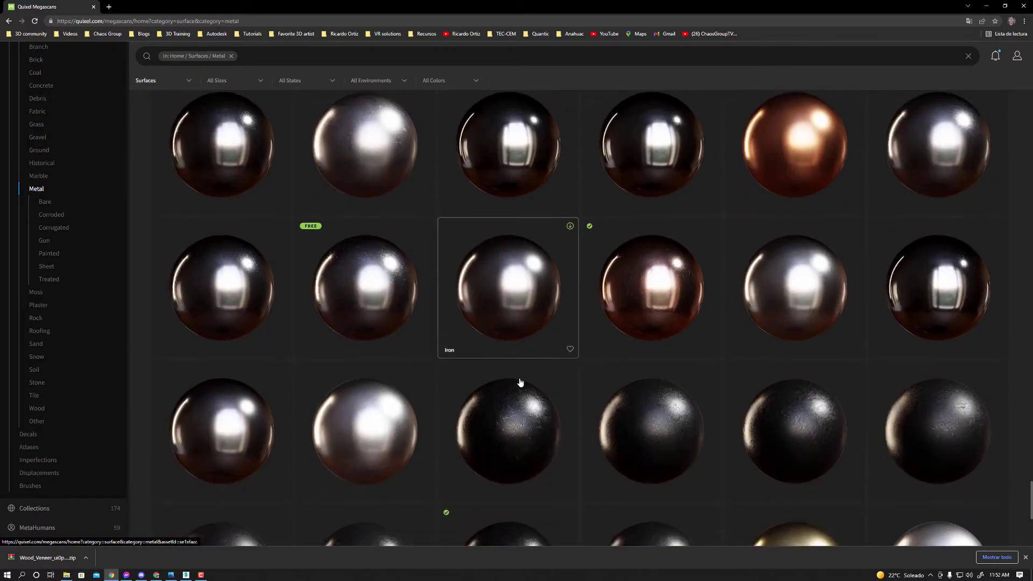
pyautogui.scroll(-1, 520, 385)
pyautogui.scroll(-3, 521, 408)
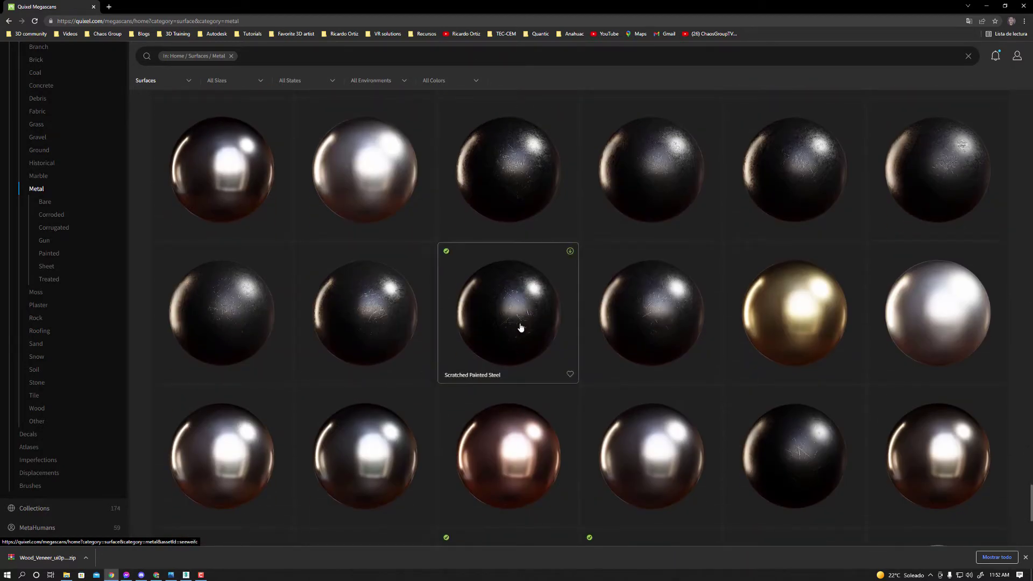
# Step: Download the Scratched Painted Steel surface at 4K
pyautogui.click(498, 327)
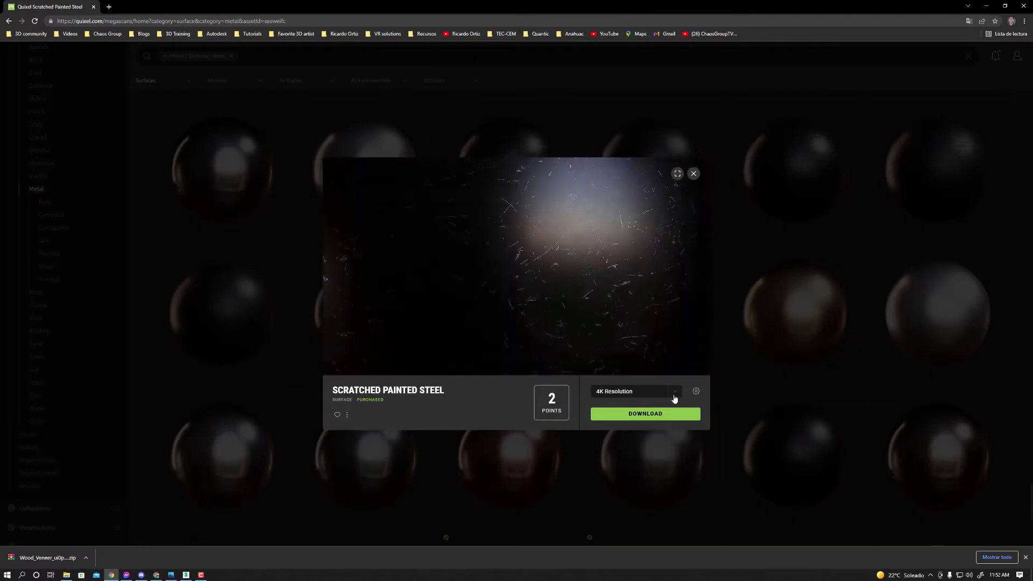
pyautogui.click(675, 391)
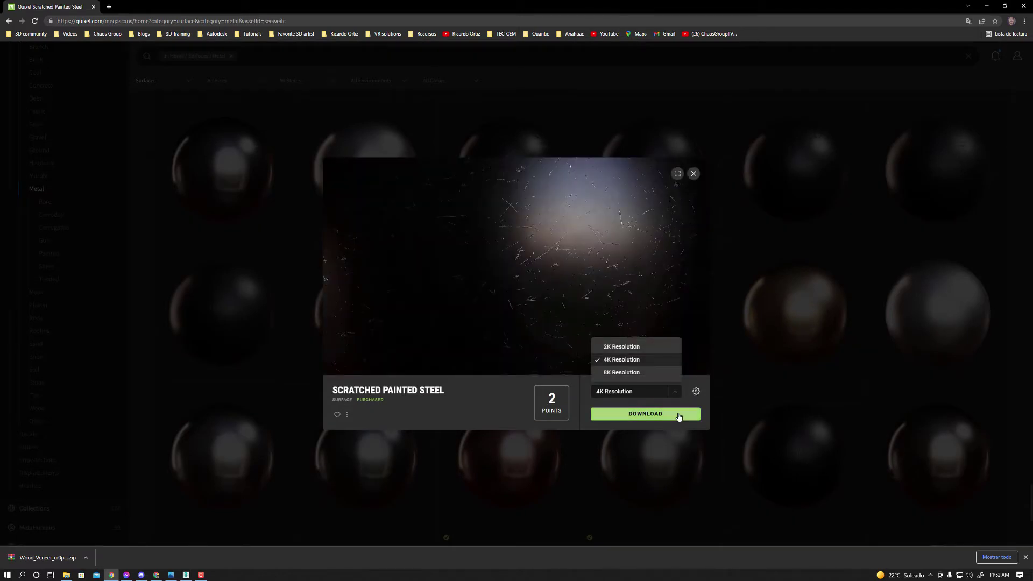
pyautogui.click(652, 415)
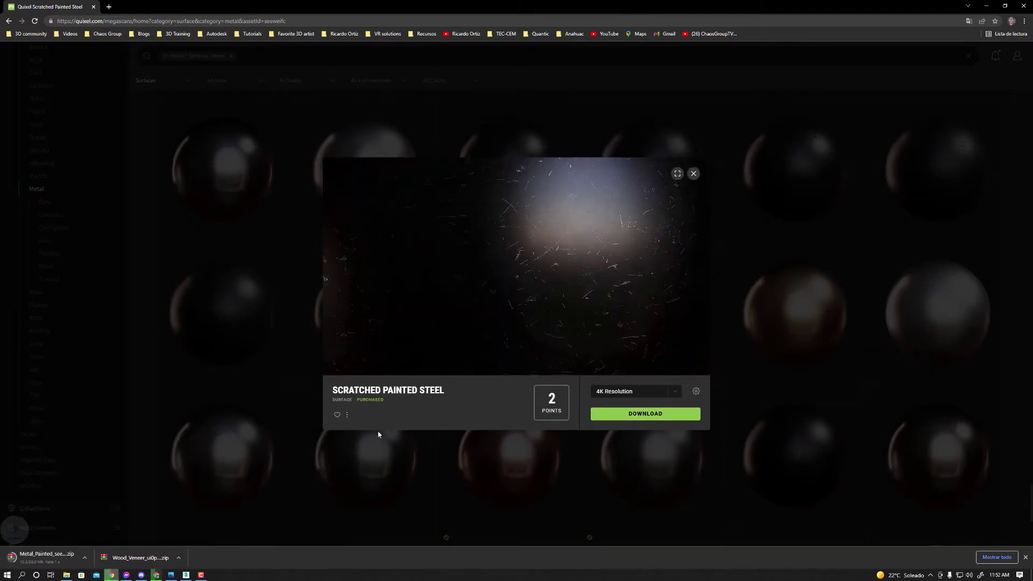
# Step: Extract the Wood_Veneer and Metal_Painted zips in Downloads into their own folders
pyautogui.click(84, 559)
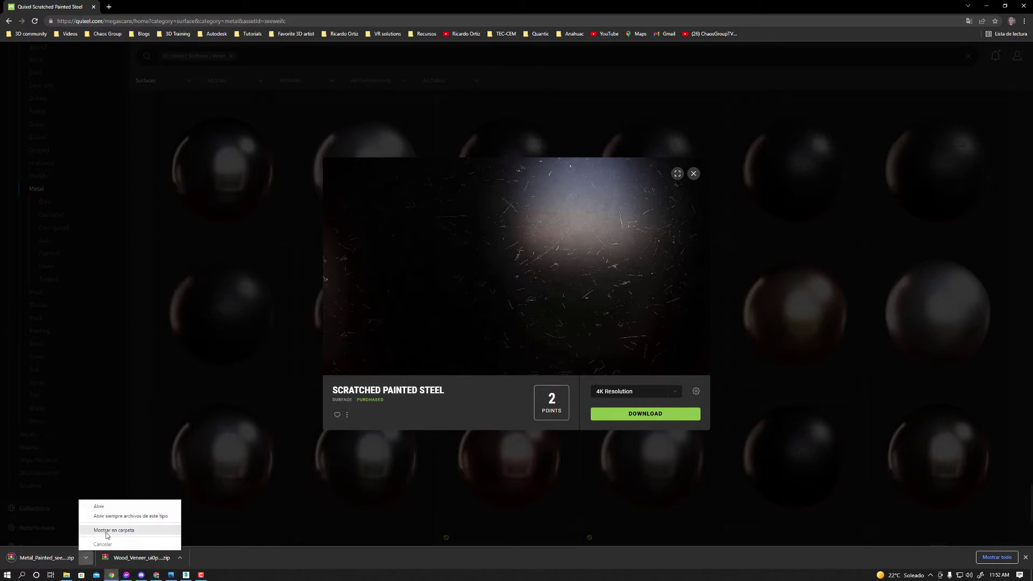
pyautogui.click(108, 535)
pyautogui.click(595, 252)
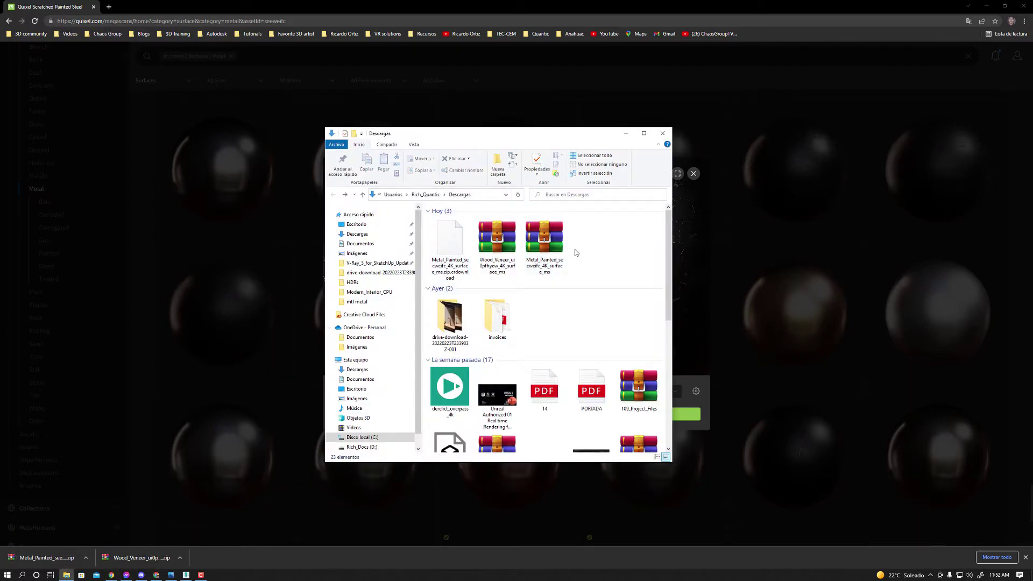
pyautogui.click(506, 253)
pyautogui.rightClick(500, 250)
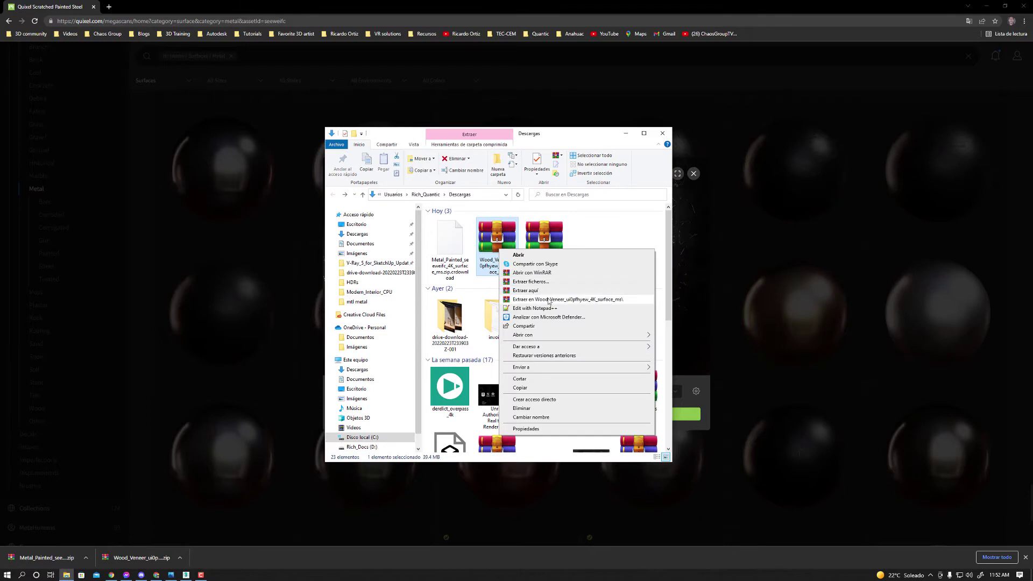
pyautogui.click(549, 300)
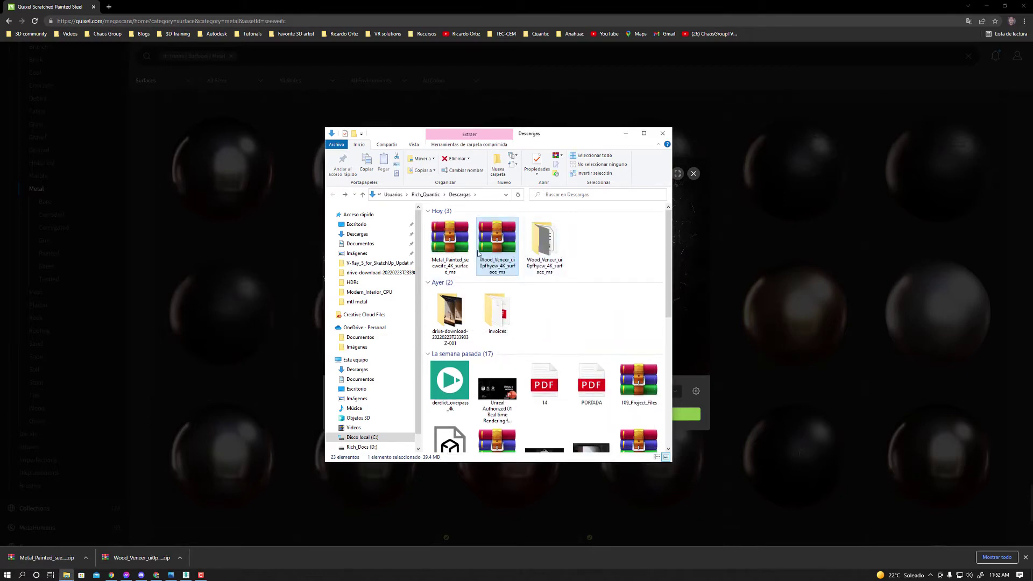
pyautogui.click(460, 247)
pyautogui.rightClick(447, 247)
pyautogui.click(516, 295)
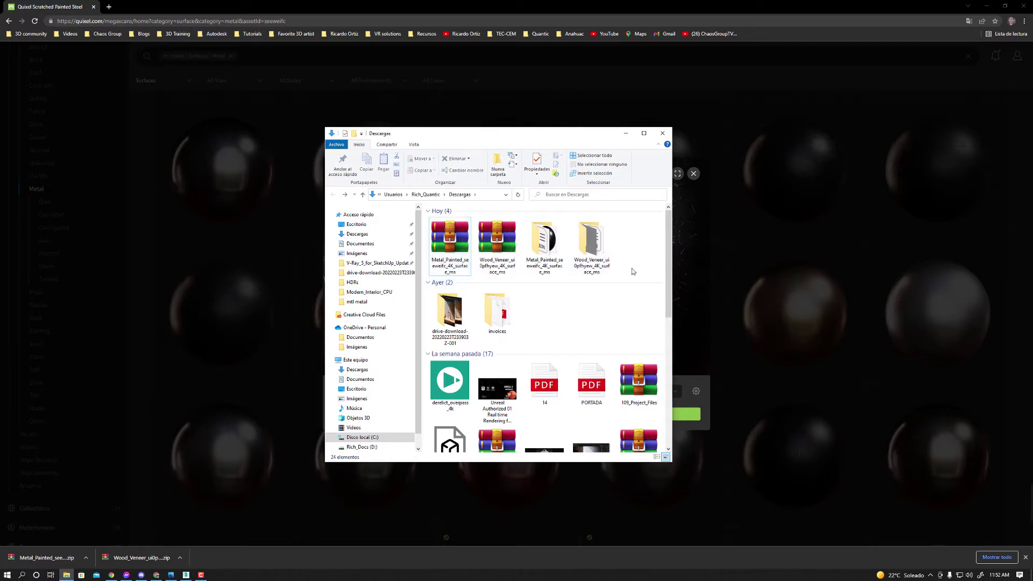
# Step: Preview the Metal_Painted sphere and inspect its albedo, normal and roughness textures
pyautogui.doubleClick(554, 253)
pyautogui.doubleClick(449, 229)
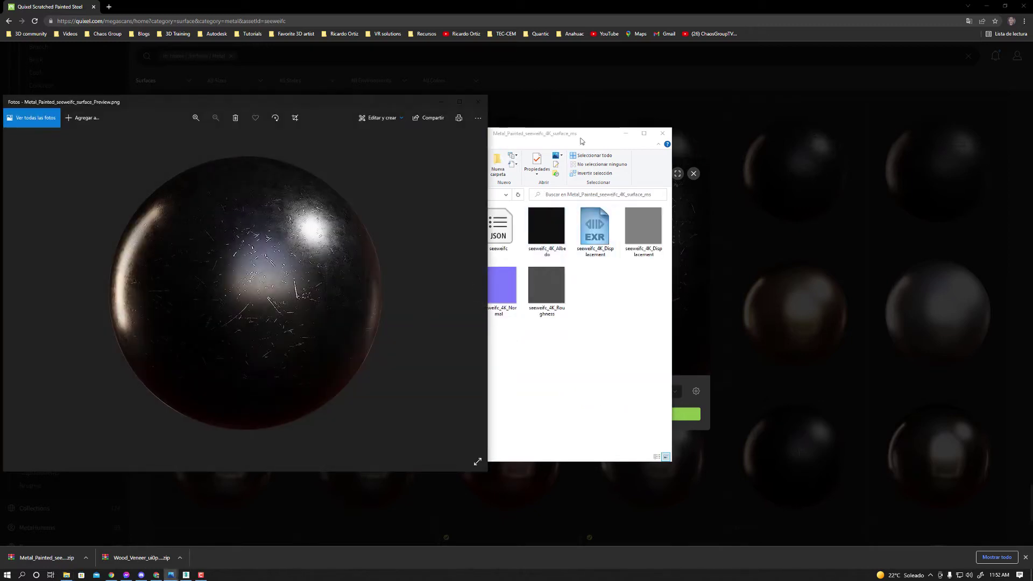
pyautogui.moveTo(565, 133); pyautogui.dragTo(673, 136)
pyautogui.click(661, 241)
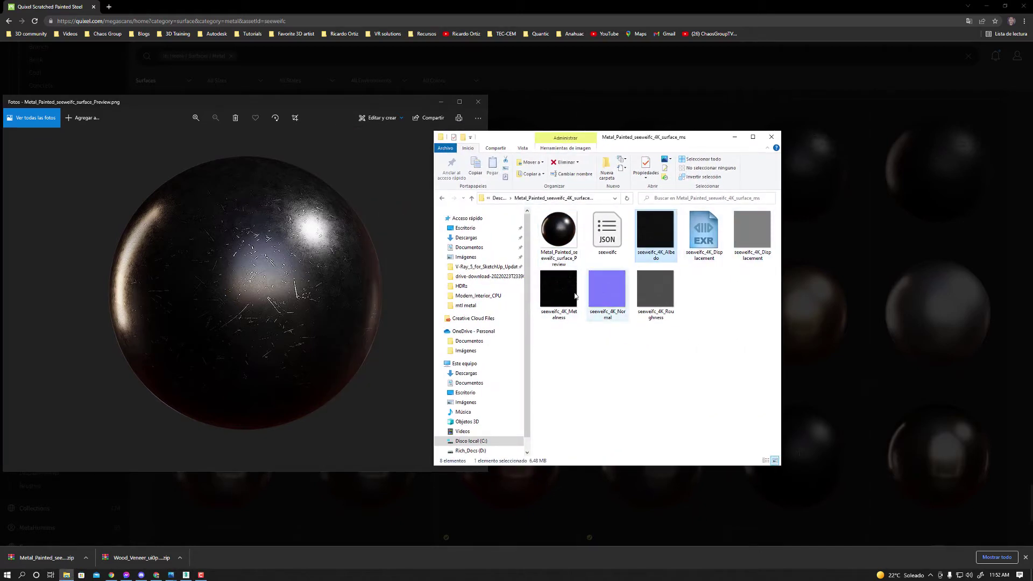
pyautogui.click(607, 291)
pyautogui.click(661, 295)
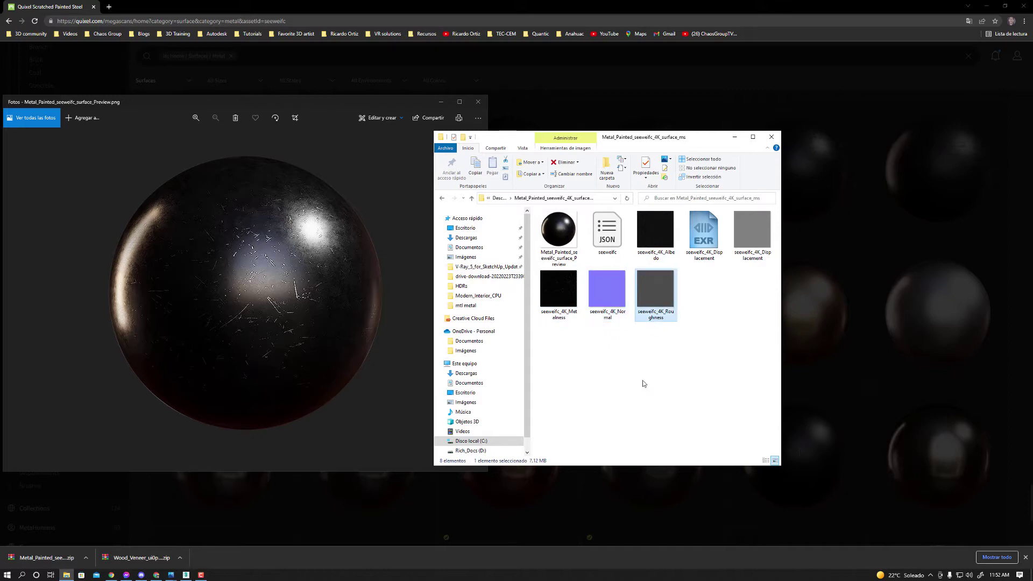
pyautogui.hotkey('alt', 'Left')
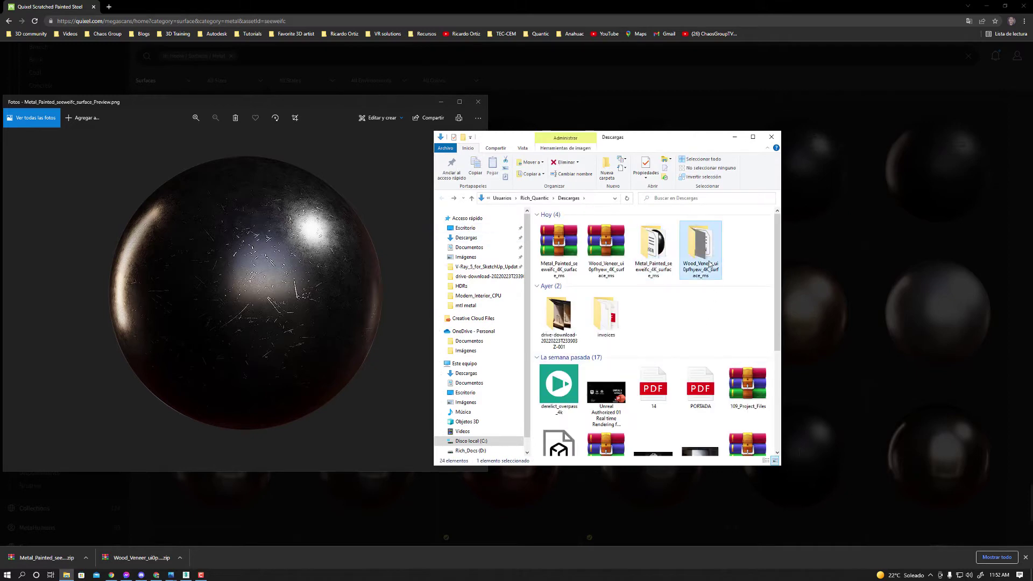
# Step: Preview the Wood_Veneer sphere and inspect its AO, normal and roughness maps
pyautogui.doubleClick(700, 246)
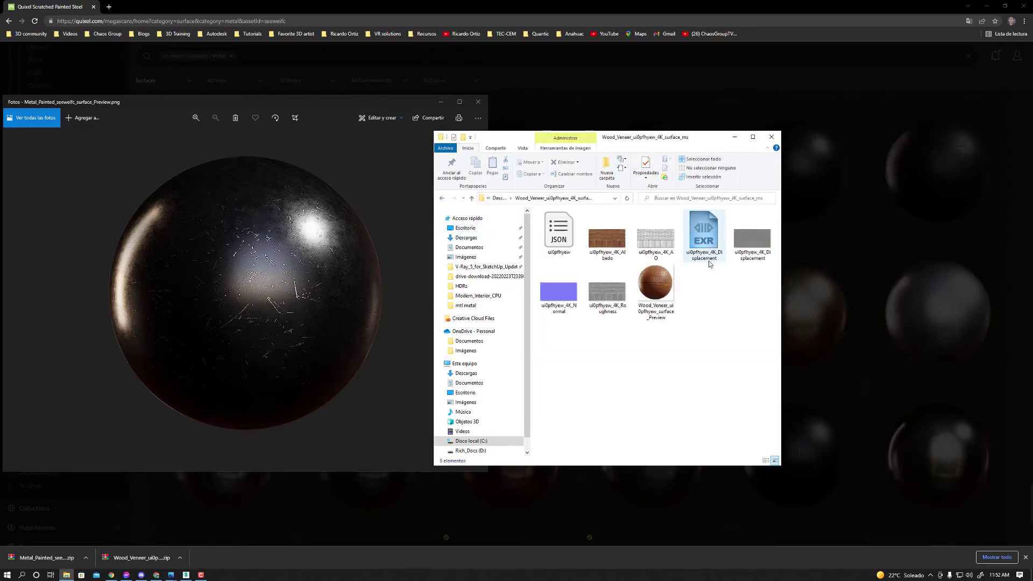
pyautogui.doubleClick(666, 294)
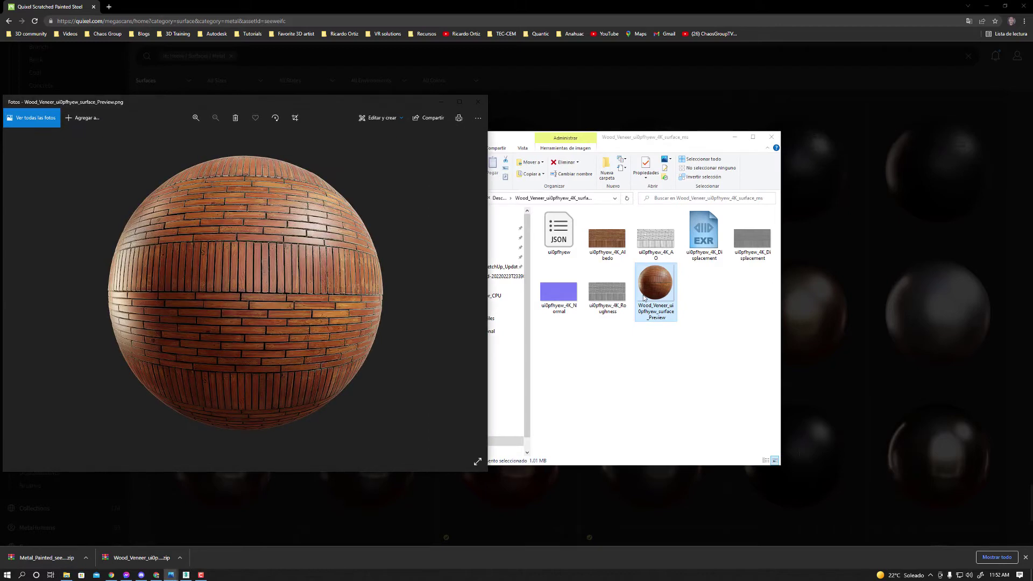
pyautogui.click(665, 274)
pyautogui.click(661, 244)
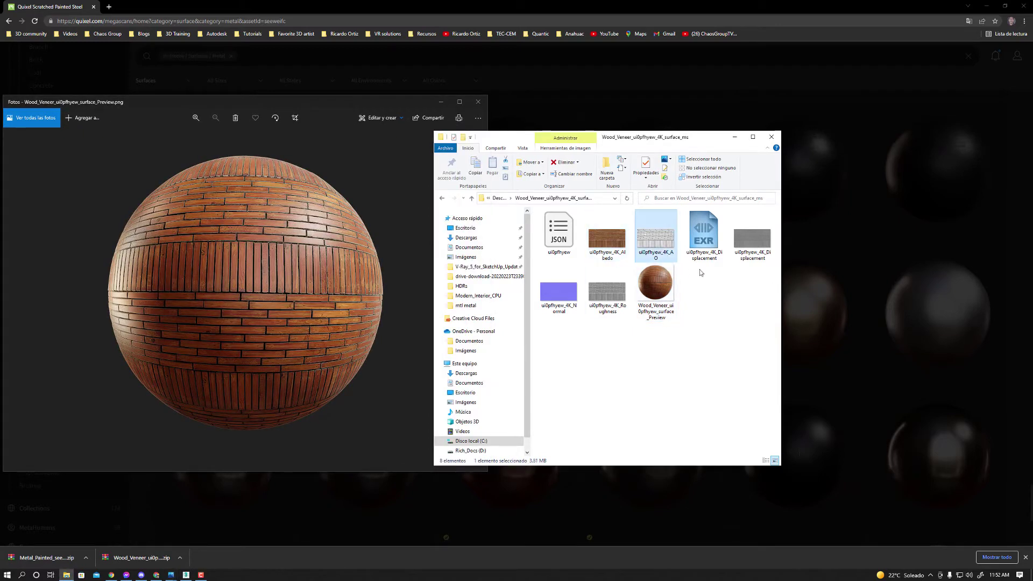
pyautogui.click(565, 307)
pyautogui.click(607, 294)
pyautogui.click(640, 356)
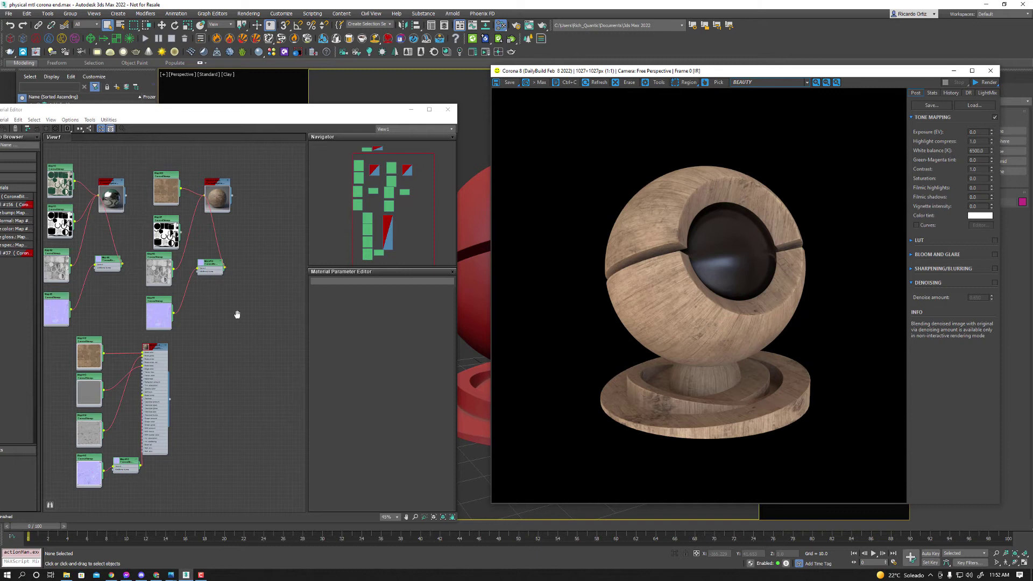
# Step: Add a new CoronaPhysicalMtl node to the Slate Material Editor canvas
pyautogui.moveTo(237, 315); pyautogui.dragTo(268, 133, button='middle')
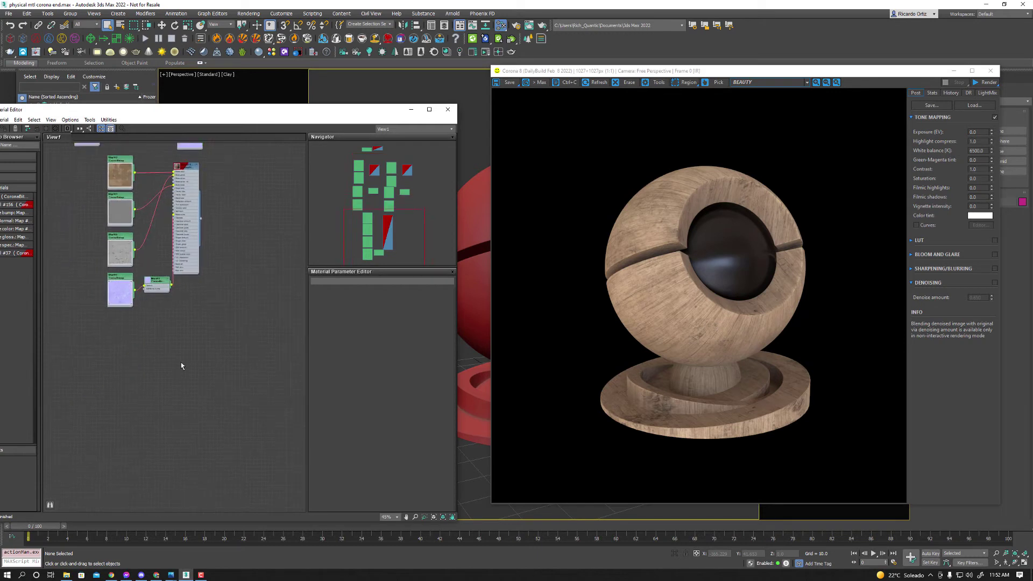
pyautogui.rightClick(178, 365)
pyautogui.moveTo(214, 370)
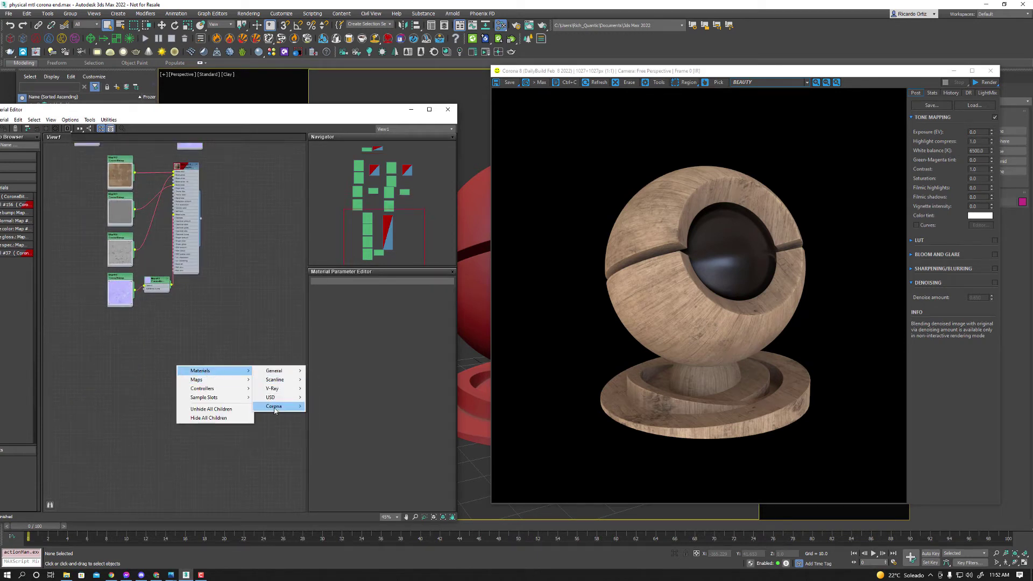
pyautogui.moveTo(276, 406)
pyautogui.click(344, 408)
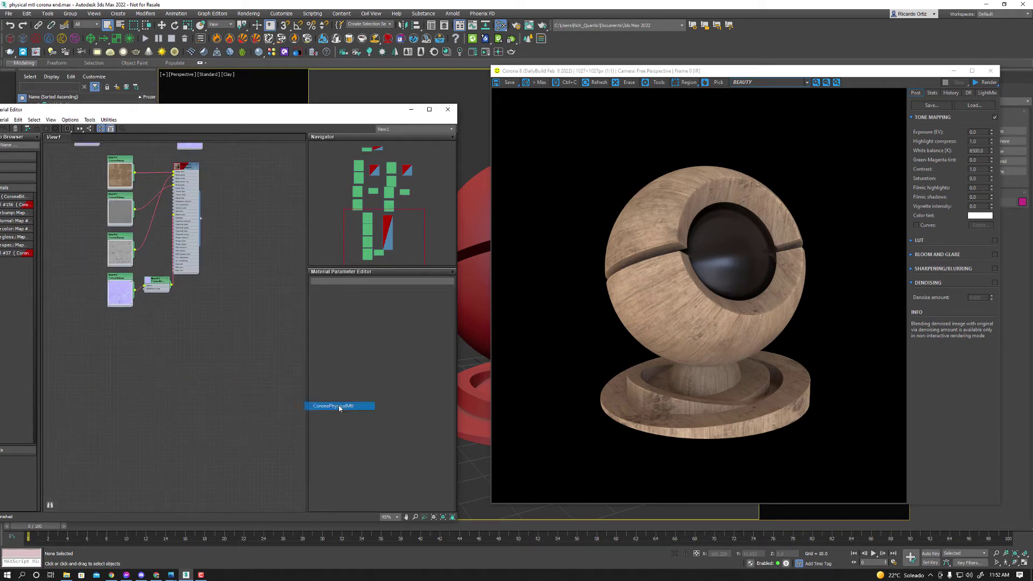
pyautogui.click(207, 377)
pyautogui.scroll(3, 146, 375)
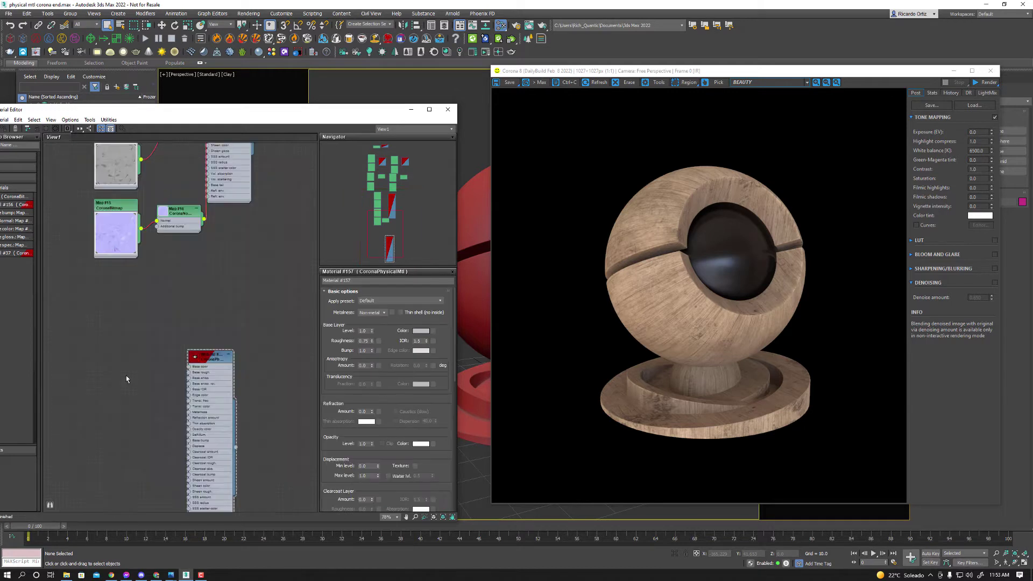
pyautogui.scroll(3, 211, 359)
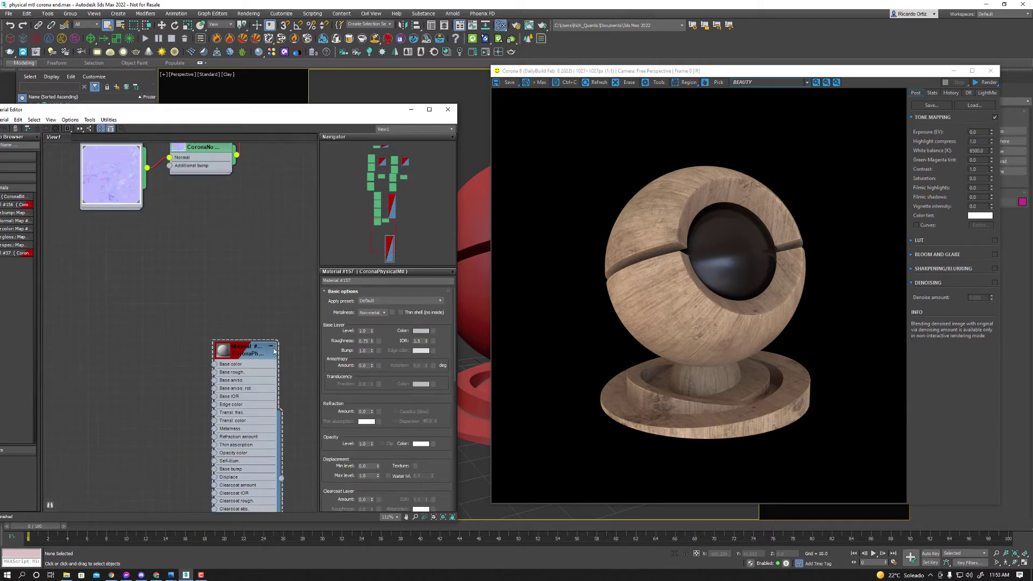
pyautogui.doubleClick(227, 353)
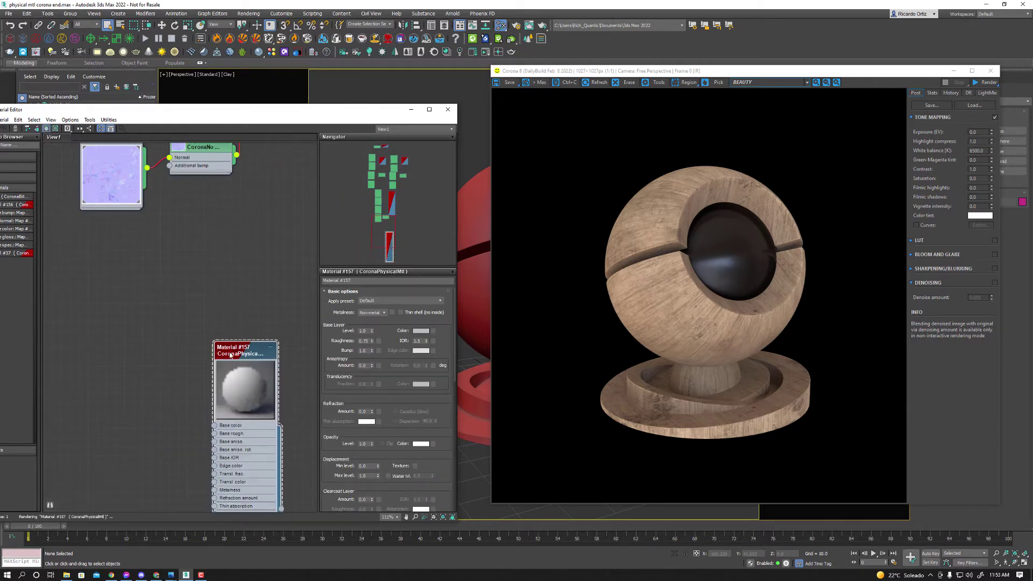
pyautogui.click(270, 346)
pyautogui.moveTo(253, 347)
pyautogui.mouseDown()
pyautogui.moveTo(263, 329)
pyautogui.moveTo(230, 332)
pyautogui.mouseUp()
# Step: Assign the new material to the shader ball and restart interactive rendering
pyautogui.click(719, 82)
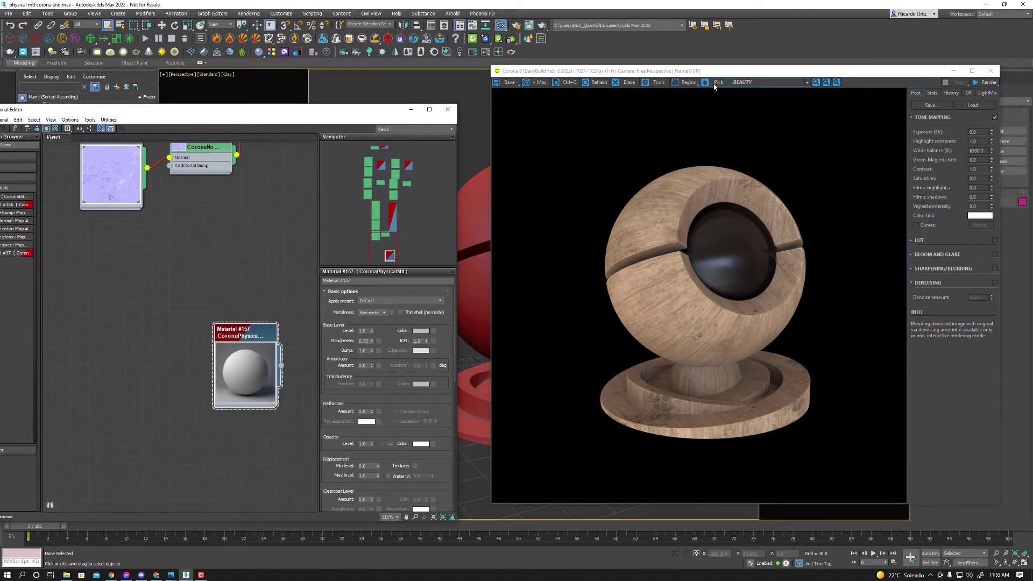
pyautogui.click(668, 196)
pyautogui.rightClick(249, 334)
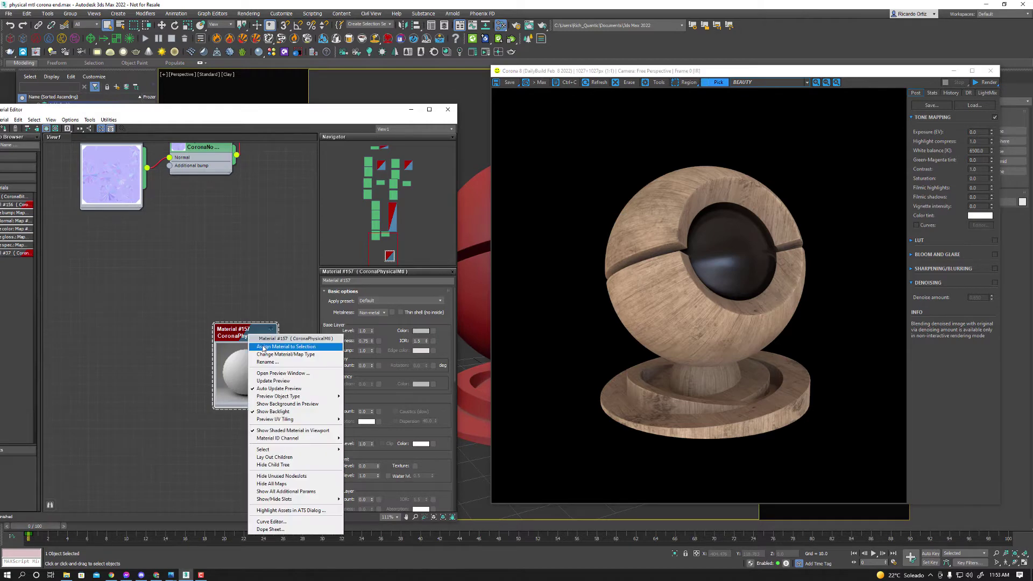
pyautogui.click(264, 348)
pyautogui.click(985, 83)
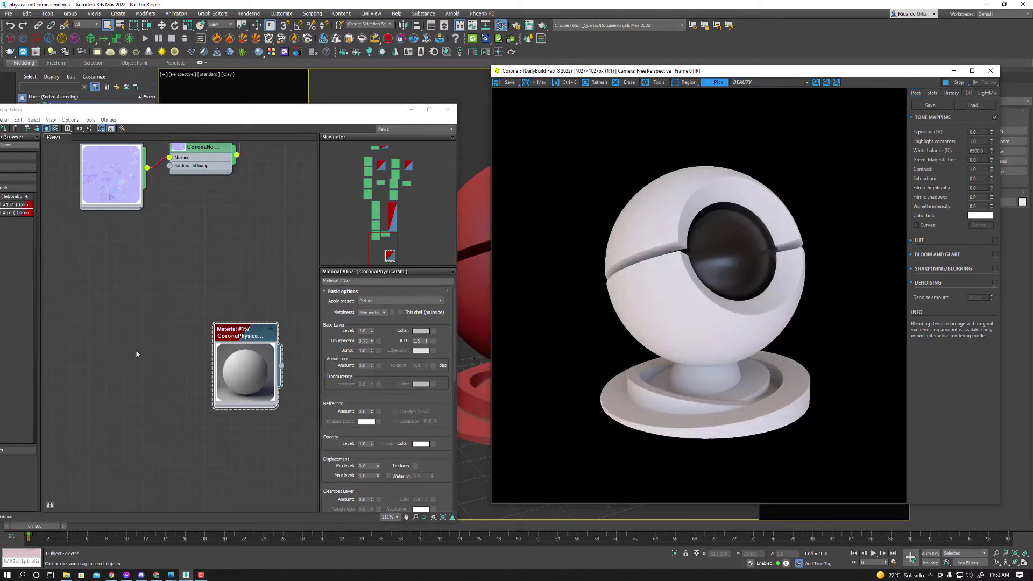
# Step: Add a CoronaBitmap node loaded with the Metal_Painted Albedo image
pyautogui.rightClick(109, 356)
pyautogui.moveTo(143, 369)
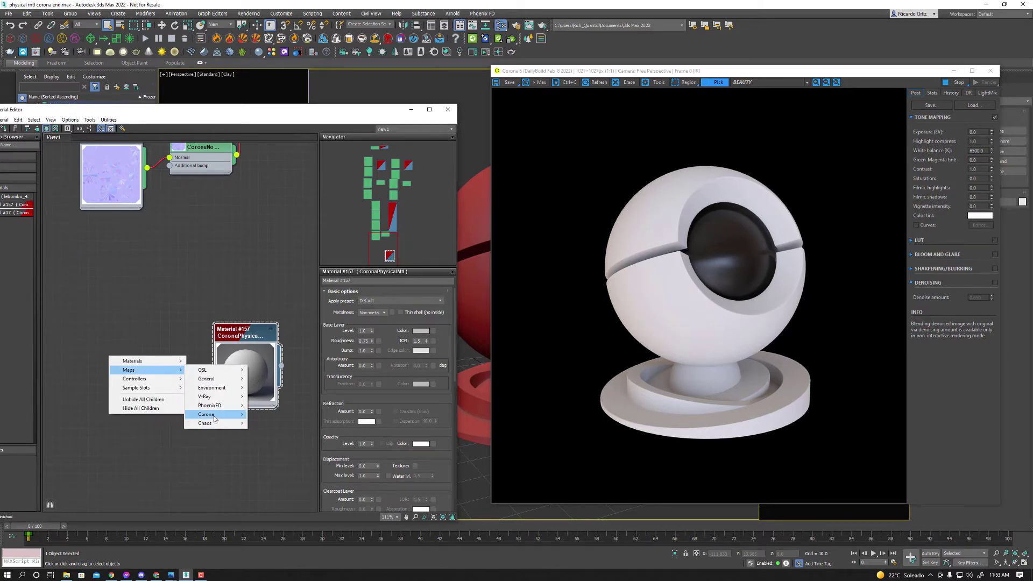
pyautogui.click(191, 396)
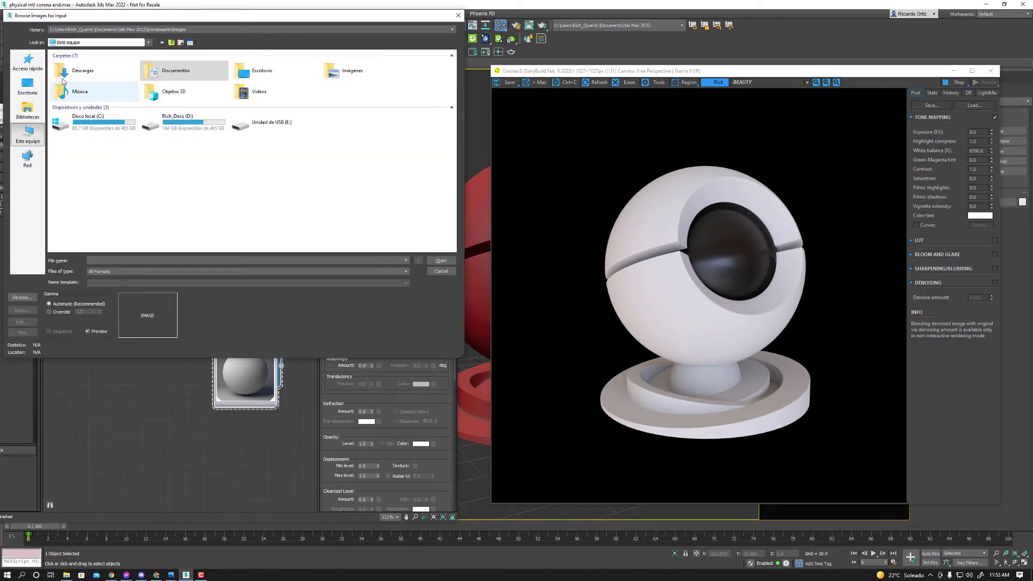
pyautogui.doubleClick(63, 78)
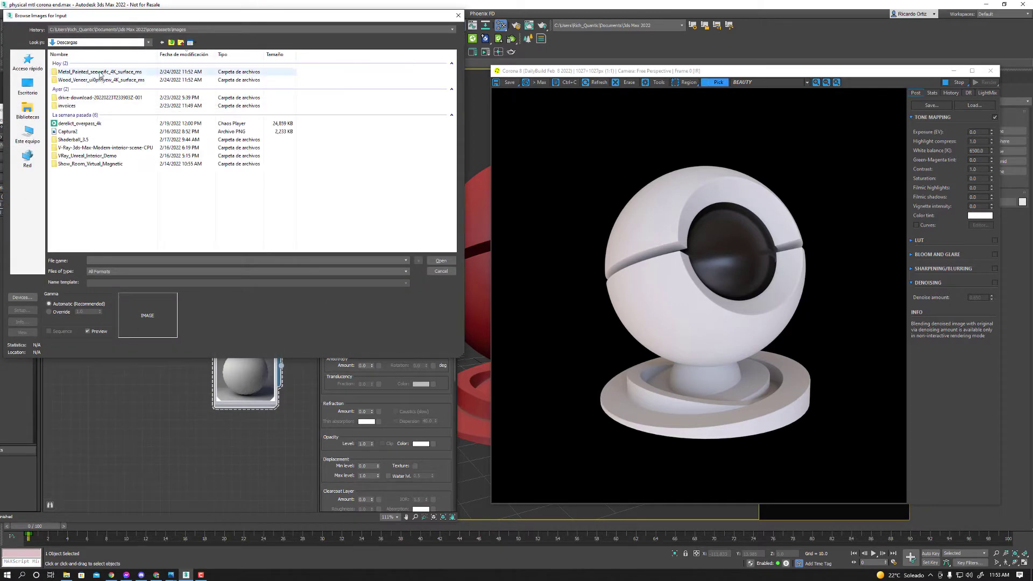
pyautogui.doubleClick(100, 73)
pyautogui.click(109, 74)
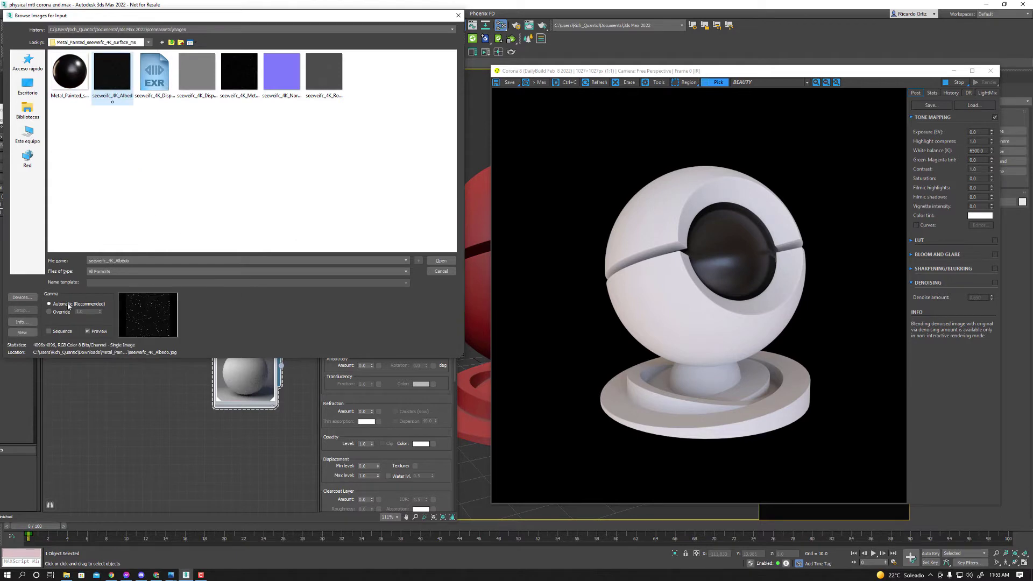
pyautogui.click(440, 260)
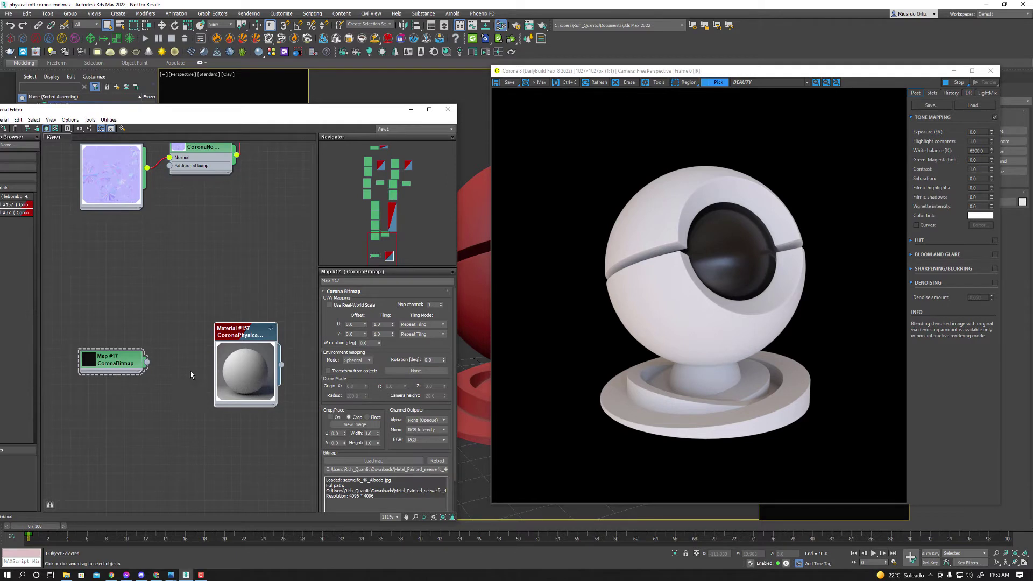
# Step: Wire the Albedo bitmap into Material #157 and set its tiling to 3.0
pyautogui.moveTo(147, 364); pyautogui.dragTo(224, 365)
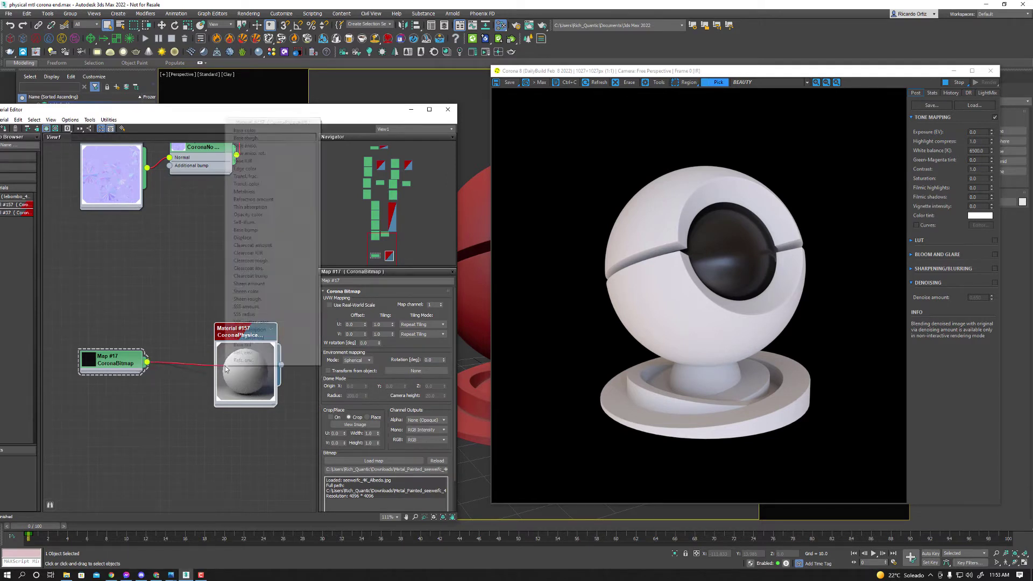
pyautogui.click(245, 130)
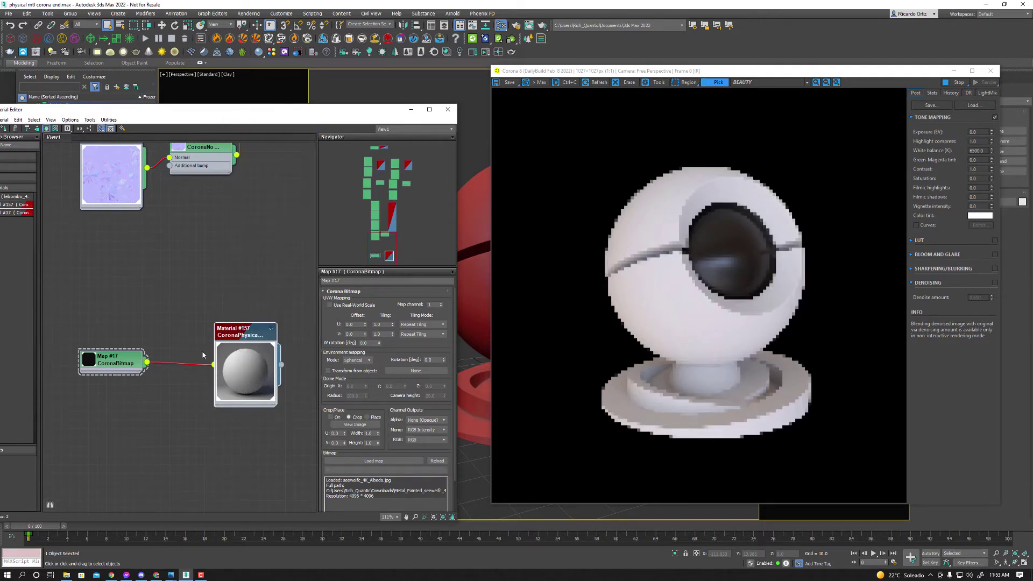
pyautogui.doubleClick(383, 324)
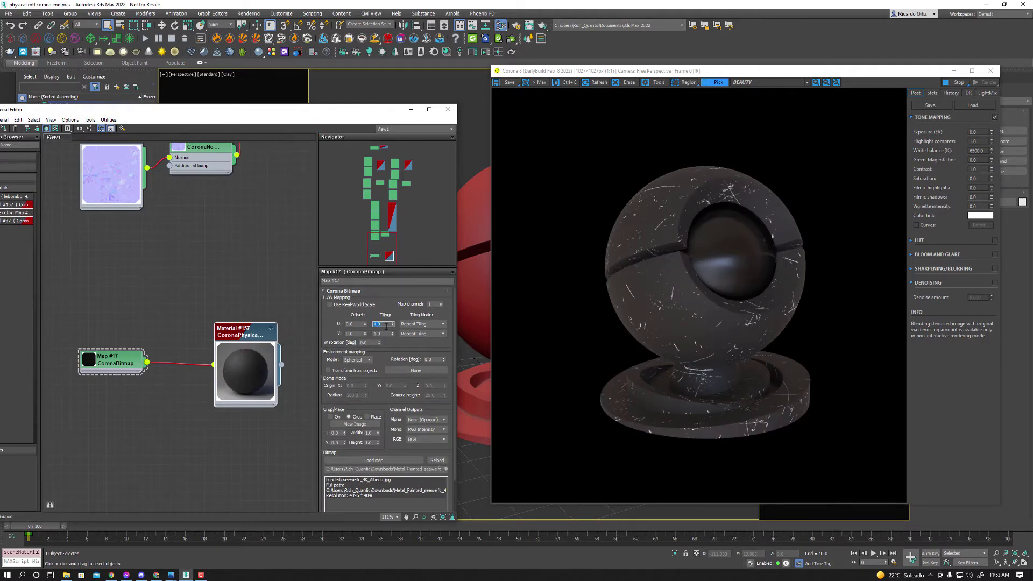
pyautogui.write('3')
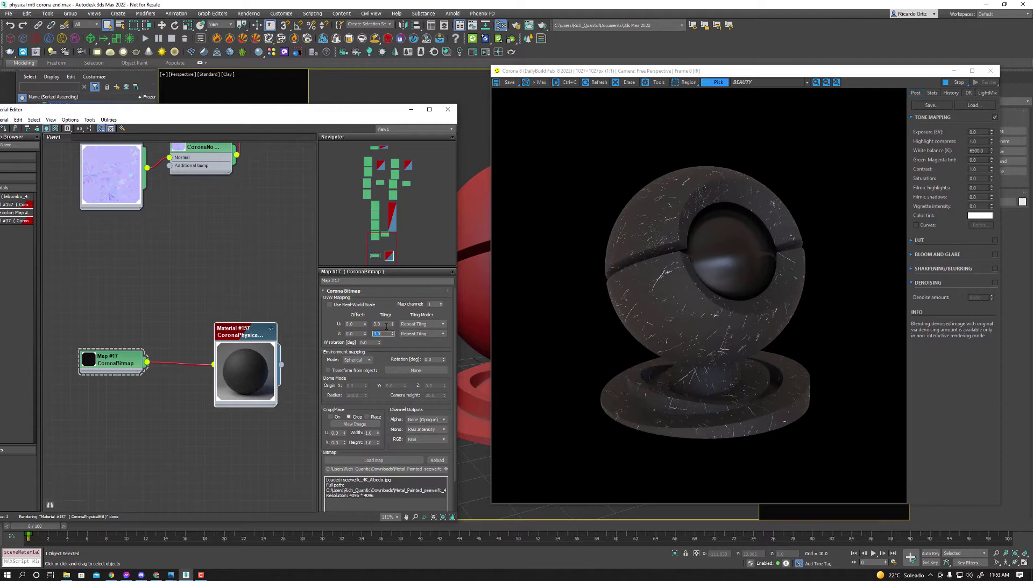
pyautogui.click(128, 363)
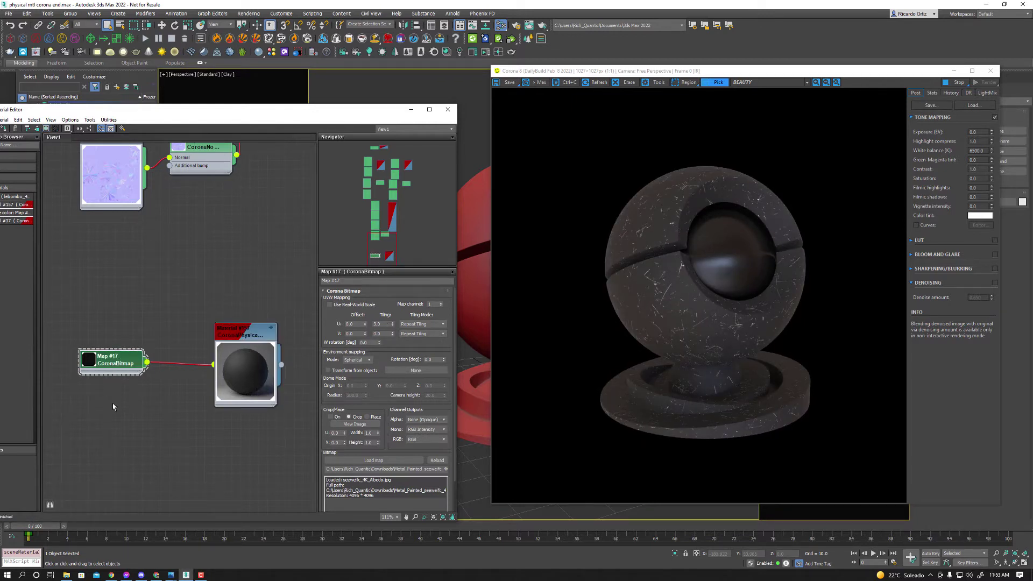
pyautogui.moveTo(118, 384); pyautogui.dragTo(132, 293, button='middle')
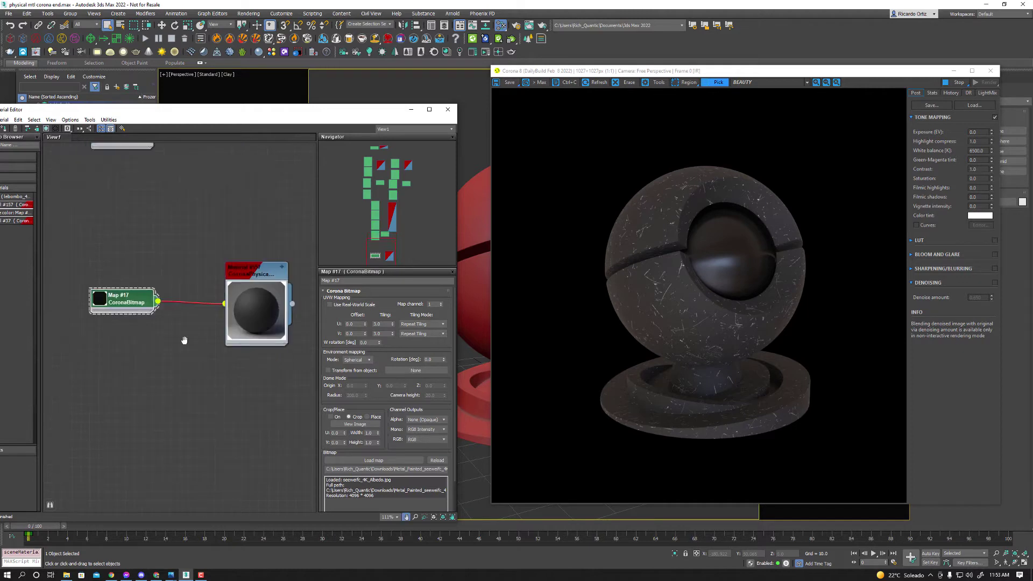
# Step: Load the Metalness image into Map #18 with gamma override
pyautogui.click(114, 323)
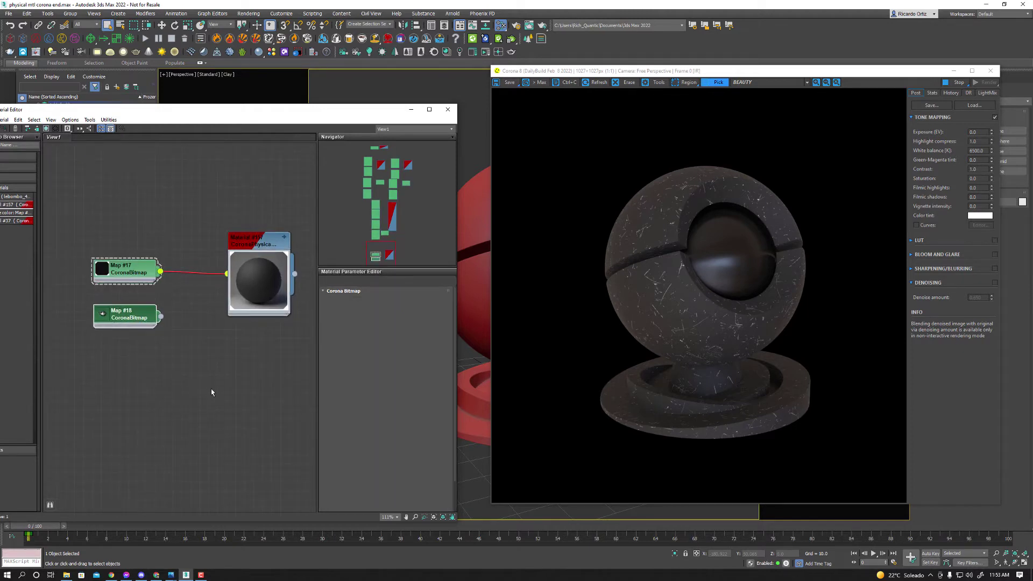
pyautogui.click(359, 462)
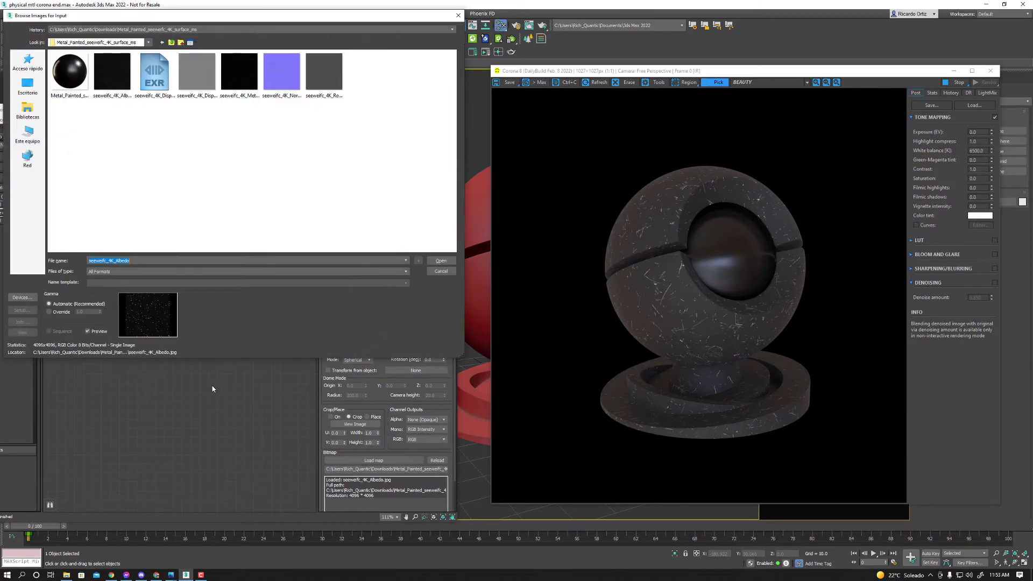
pyautogui.click(236, 85)
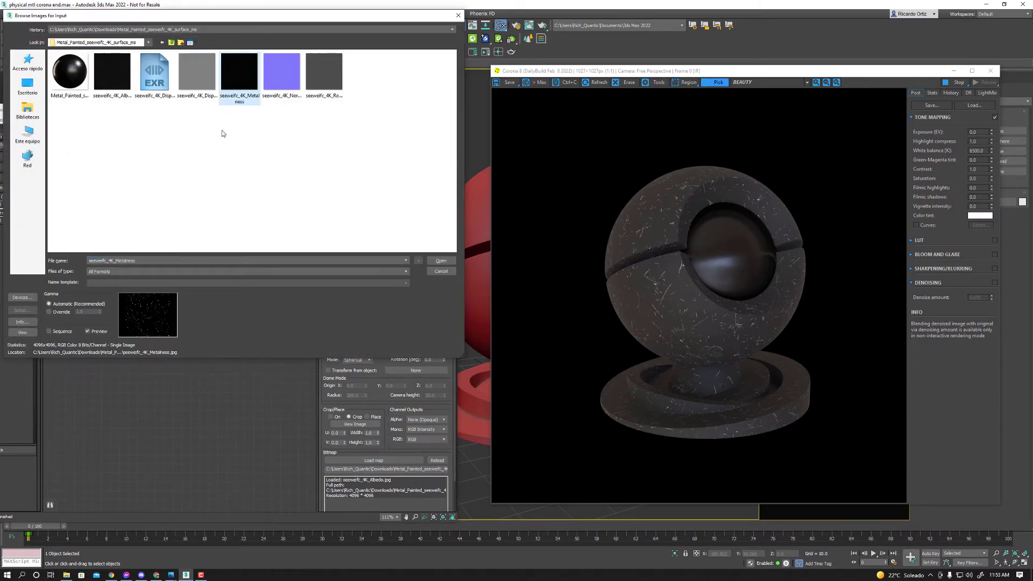
pyautogui.click(58, 313)
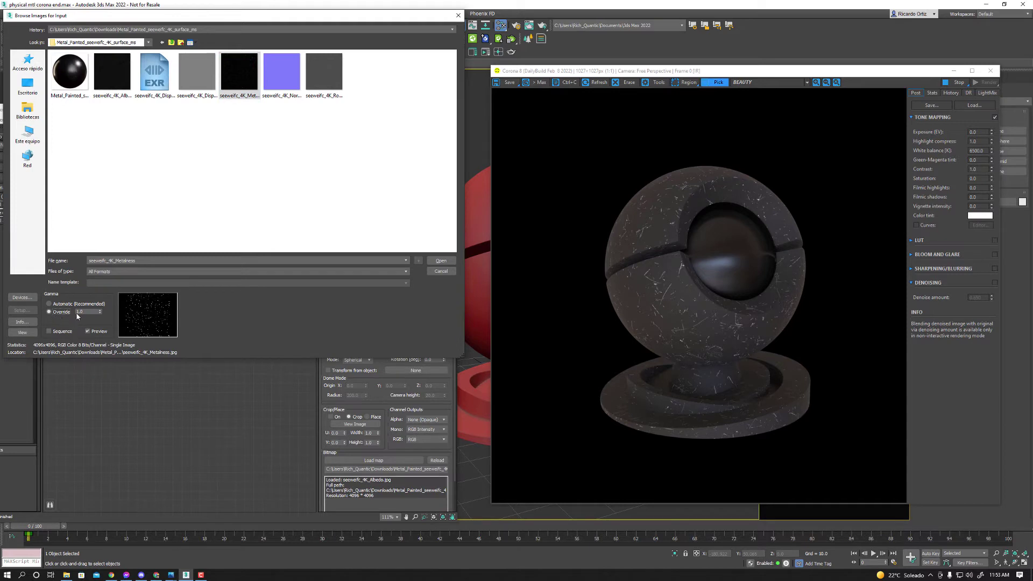
pyautogui.click(439, 261)
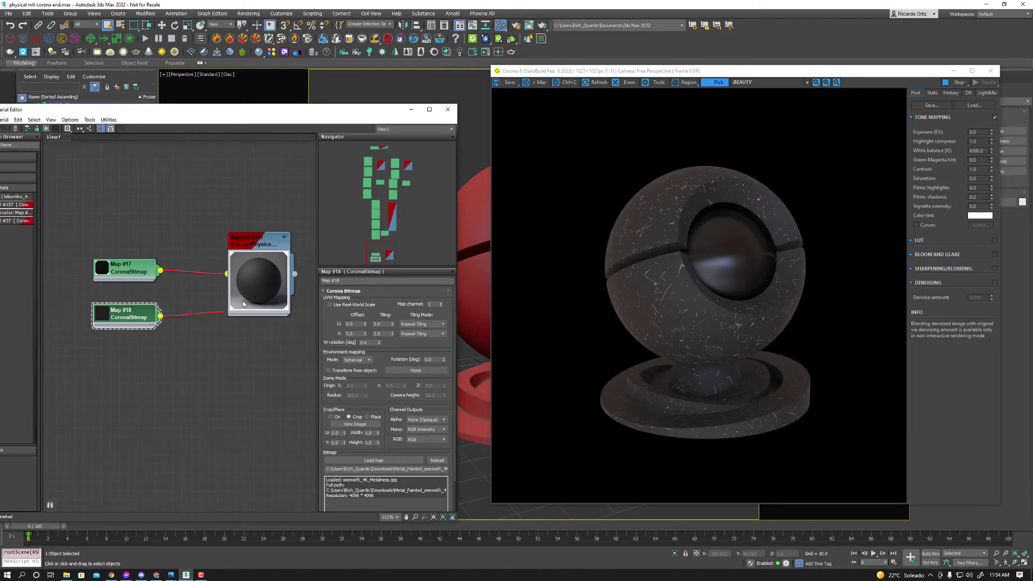
# Step: Set Material #157 to Metal and wire Map #18 into its metalness slot
pyautogui.moveTo(160, 320); pyautogui.dragTo(243, 301)
pyautogui.click(183, 359)
pyautogui.click(257, 241)
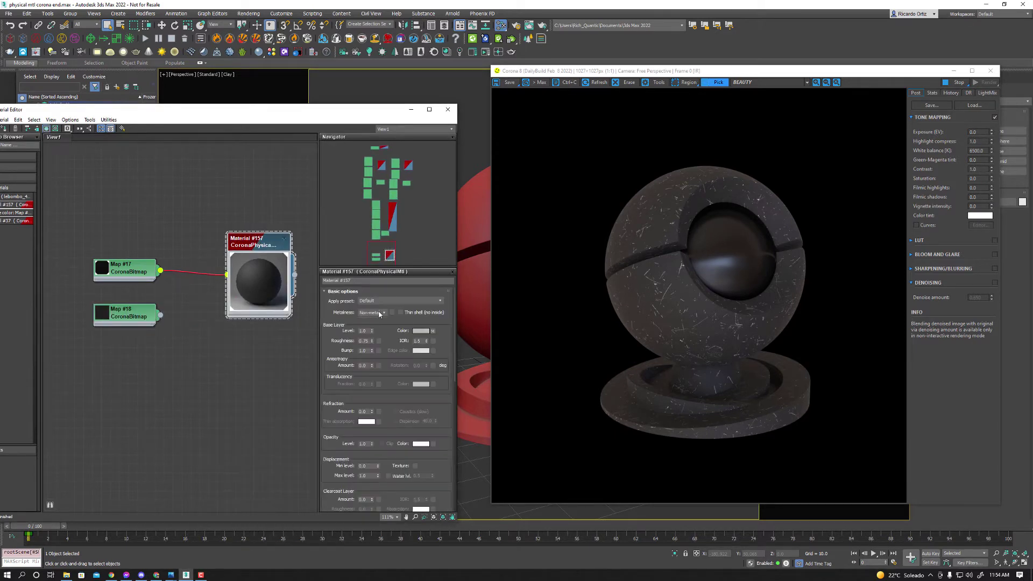
pyautogui.click(371, 313)
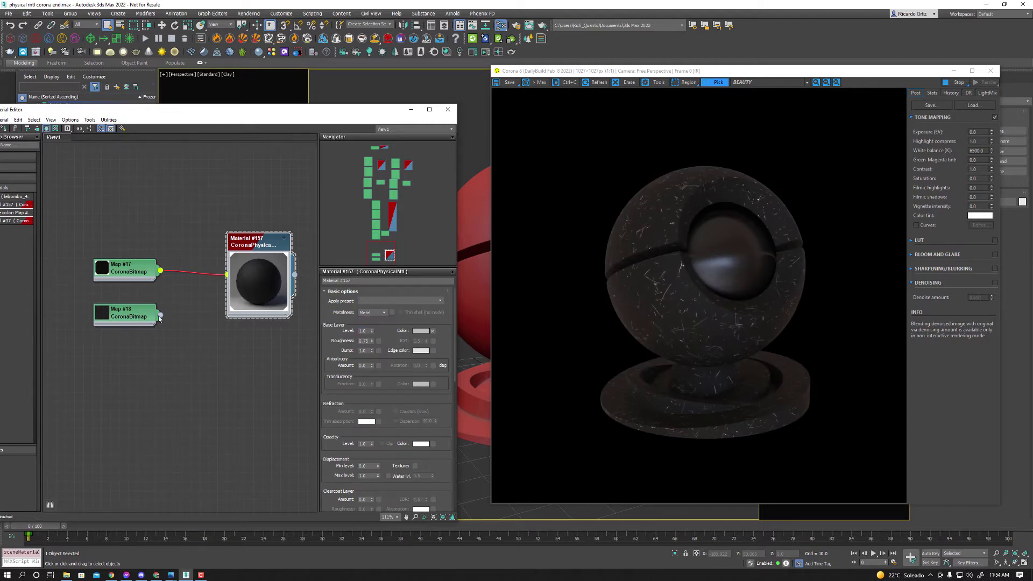
pyautogui.moveTo(161, 315)
pyautogui.mouseDown()
pyautogui.moveTo(385, 320)
pyautogui.moveTo(253, 282)
pyautogui.mouseUp()
pyautogui.click(194, 344)
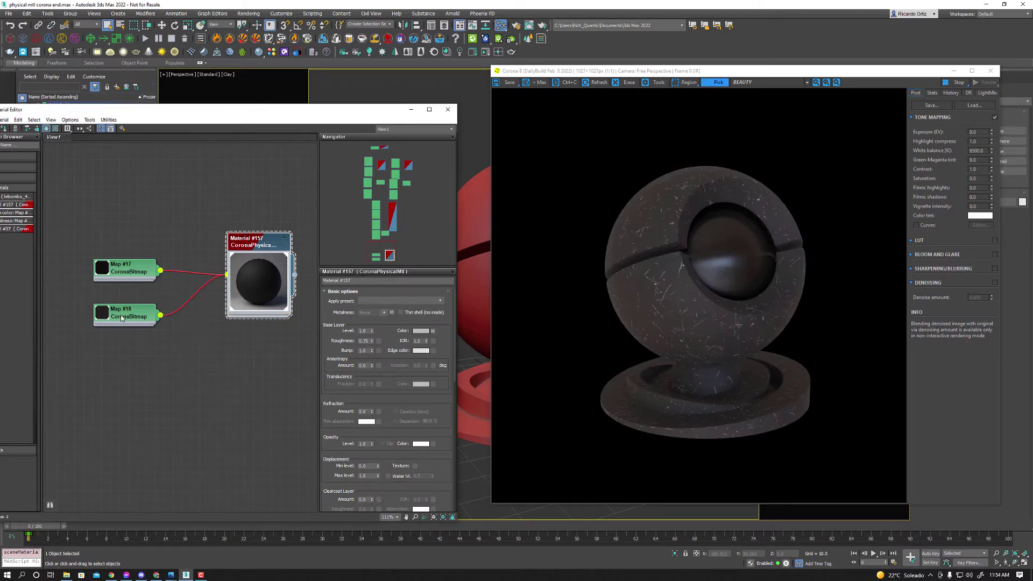
# Step: Clone Map #18 as Map #19 and load the seeweifc_4K_Roughness texture into it
pyautogui.keyDown('shift'); pyautogui.moveTo(129, 317); pyautogui.dragTo(128, 353); pyautogui.keyUp('shift')
pyautogui.doubleClick(128, 349)
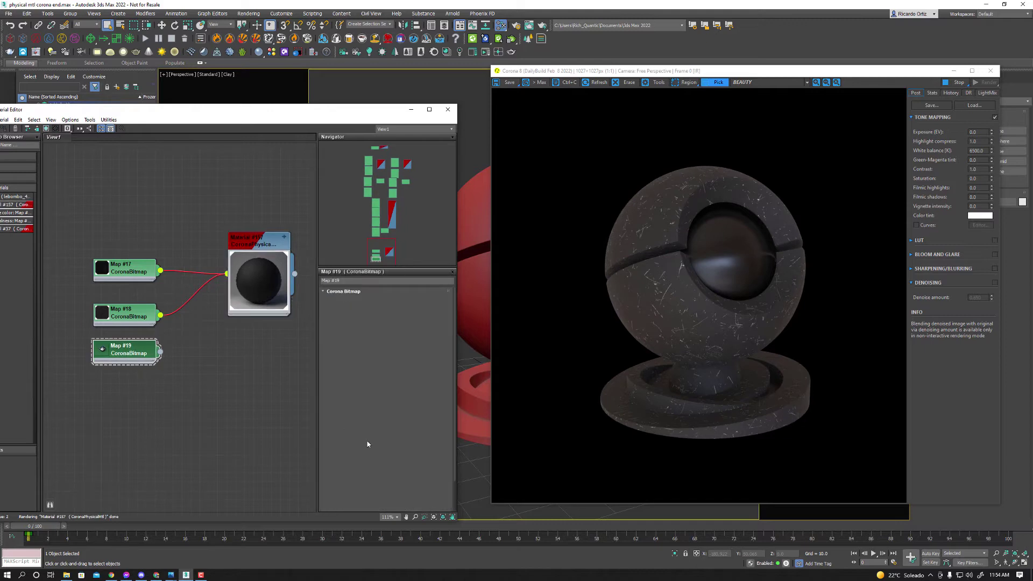
pyautogui.click(374, 461)
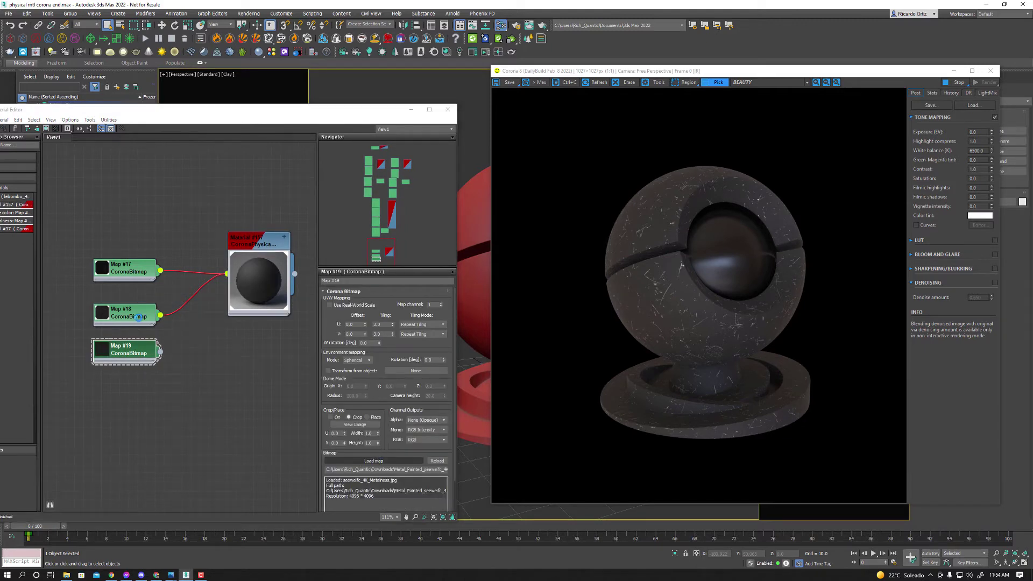
pyautogui.click(331, 80)
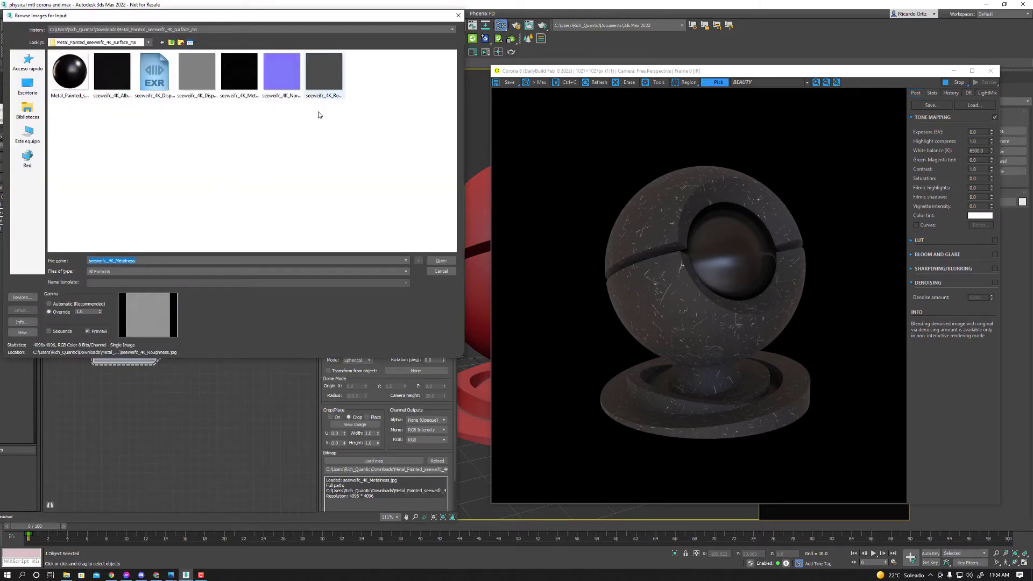
pyautogui.click(441, 260)
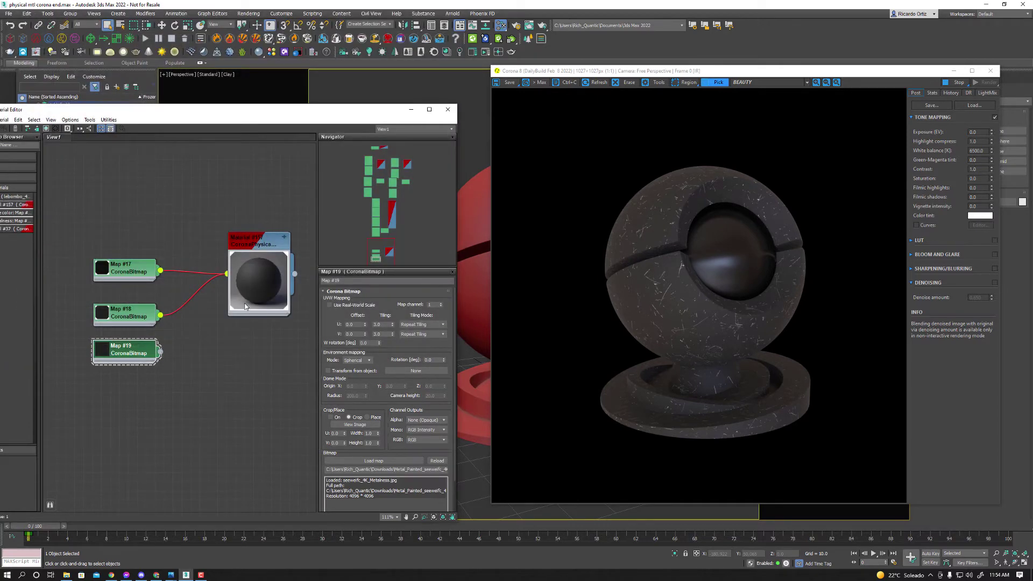
# Step: Wire Map #19 into Material #157's Base roughness input
pyautogui.click(258, 277)
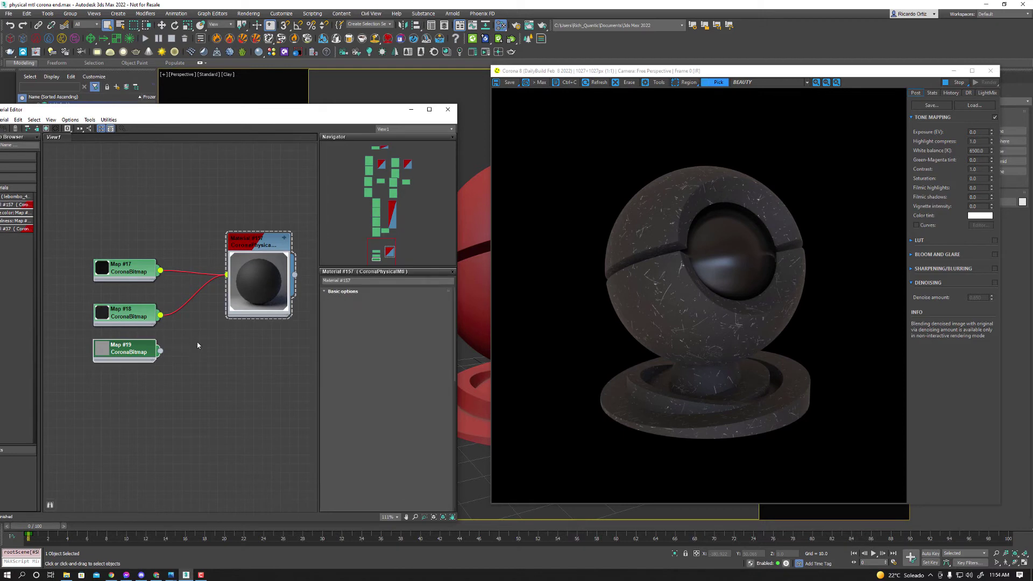
pyautogui.moveTo(160, 353); pyautogui.dragTo(246, 298)
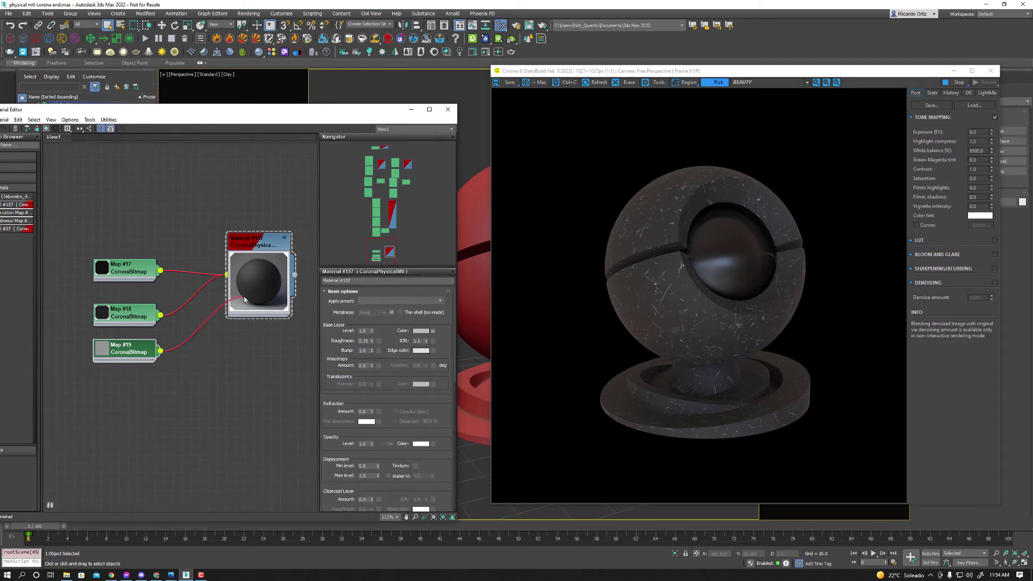
pyautogui.click(279, 320)
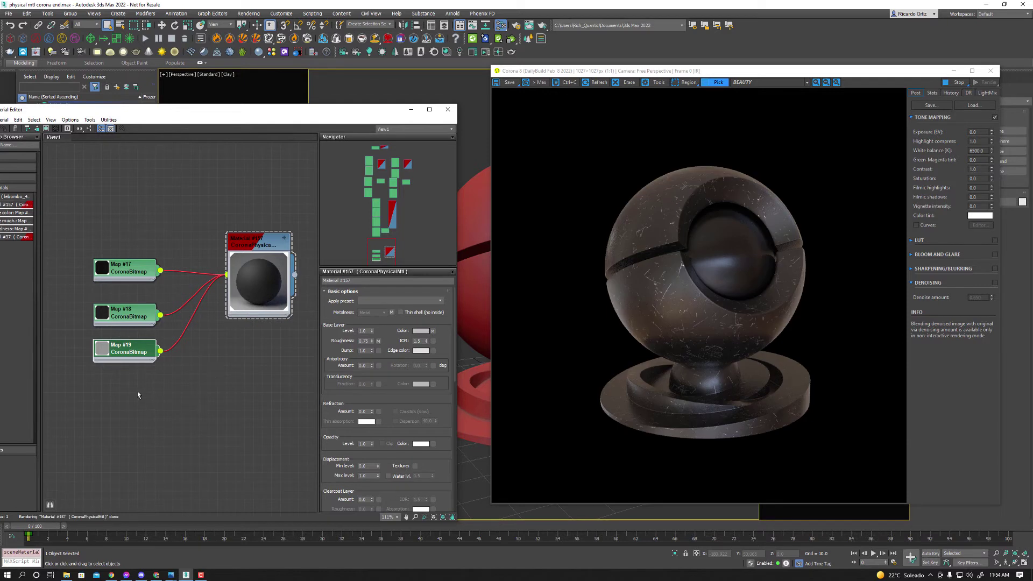
# Step: Duplicate Map #19 as a new bitmap node, Map #20
pyautogui.click(127, 357)
pyautogui.click(108, 353)
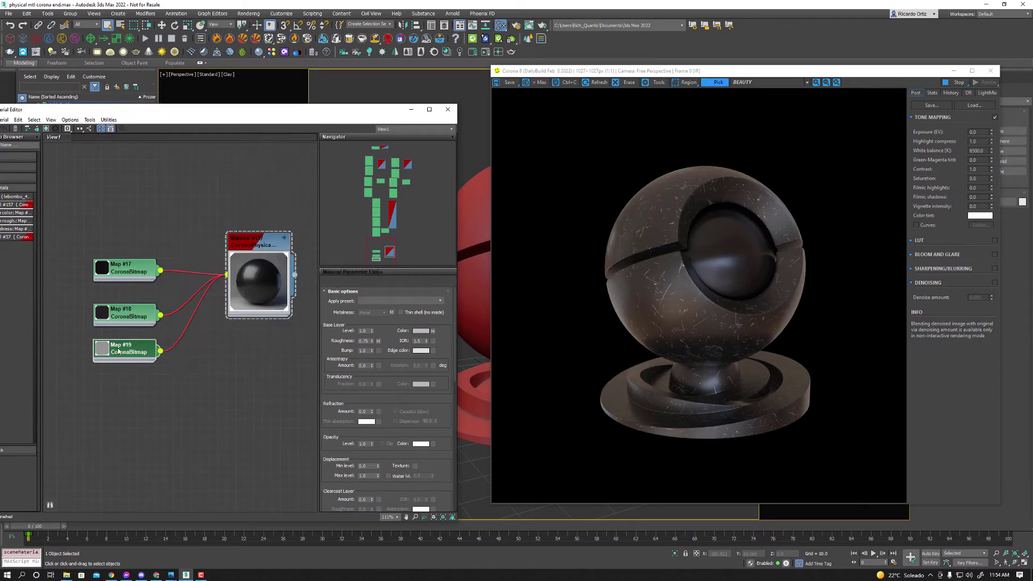
pyautogui.doubleClick(108, 352)
pyautogui.moveTo(108, 352)
pyautogui.keyDown('shift'); pyautogui.mouseDown()
pyautogui.moveTo(111, 392)
pyautogui.moveTo(140, 412)
pyautogui.mouseUp(); pyautogui.keyUp('shift')
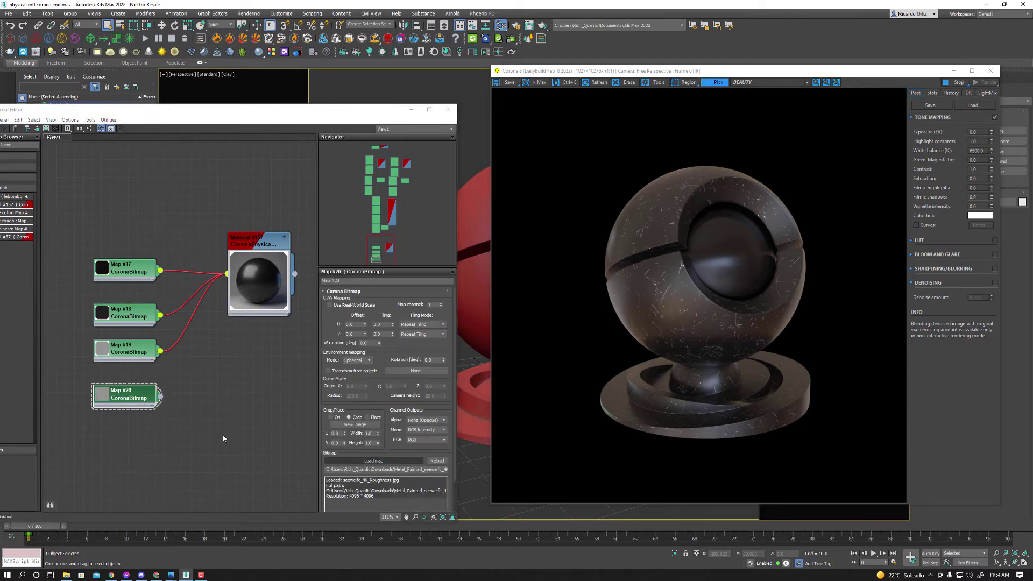
# Step: Load seeweifc_4K_Normal into Map #20 and add a CoronaNormal node, Map #21
pyautogui.click(281, 82)
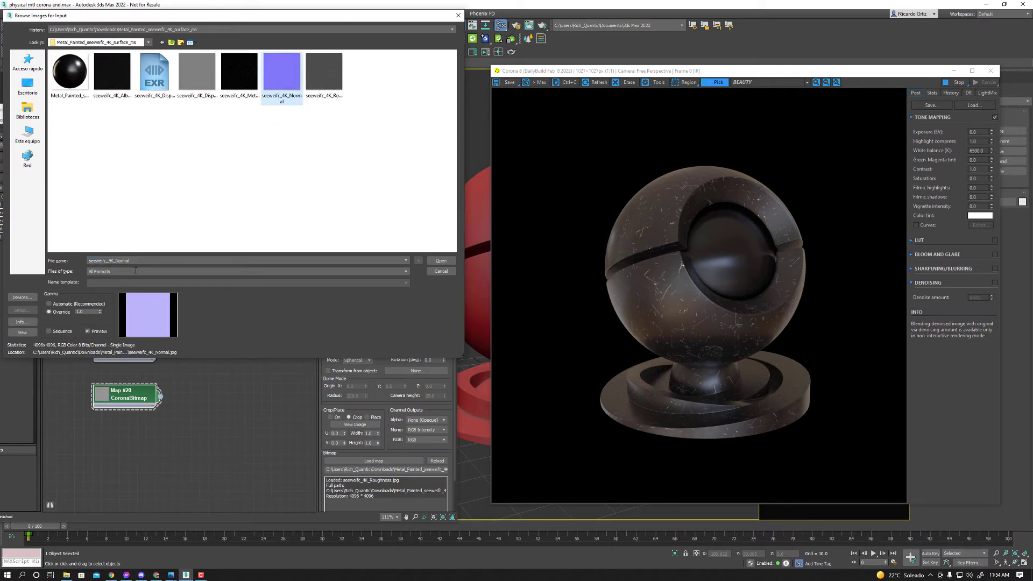
pyautogui.click(440, 260)
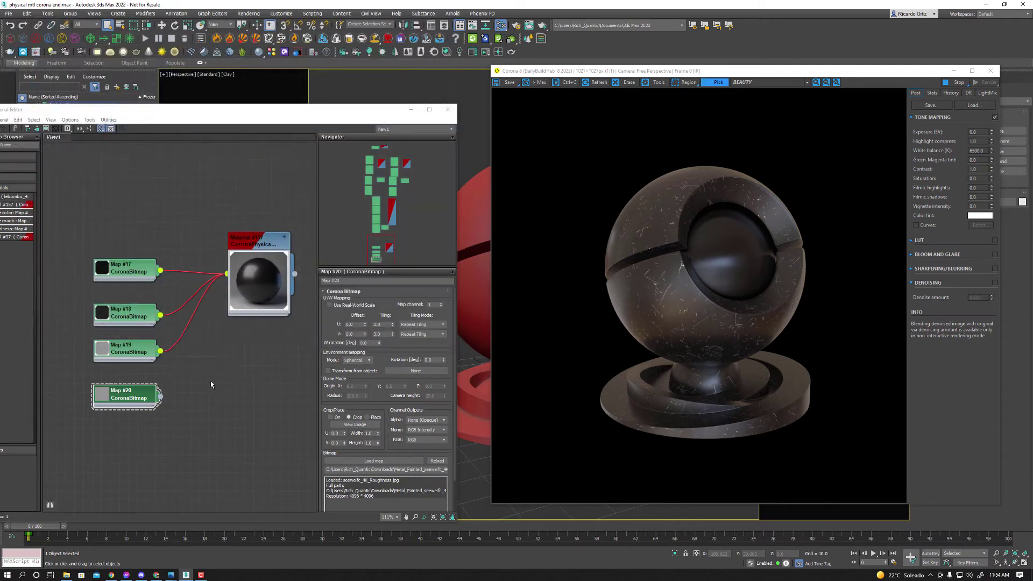
pyautogui.rightClick(206, 393)
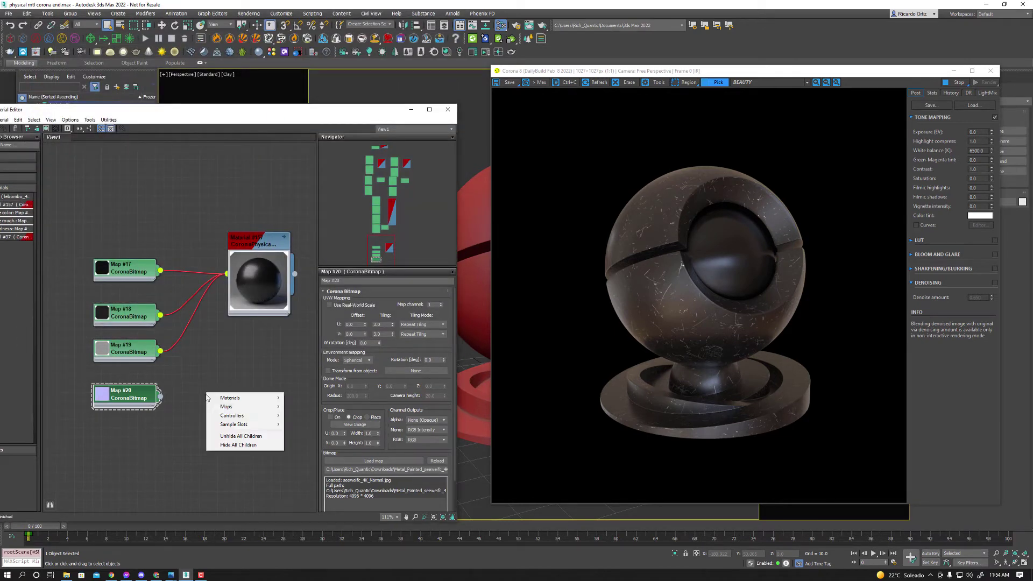
pyautogui.moveTo(305, 450)
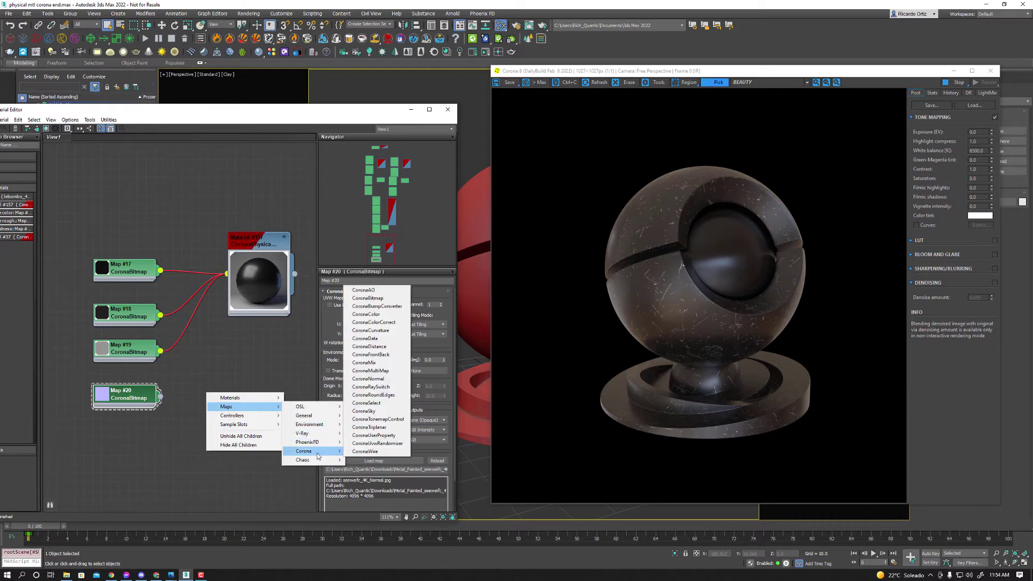
pyautogui.click(375, 381)
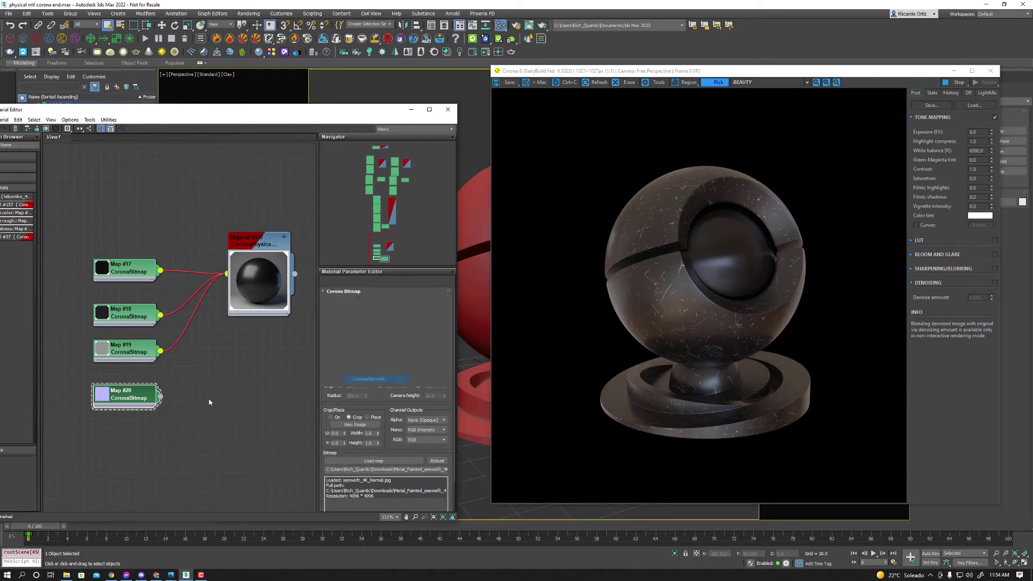
pyautogui.click(226, 387)
# Step: Feed Map #20 into Map #21's Normal input and wire Map #21 to Base bump
pyautogui.moveTo(226, 386); pyautogui.dragTo(233, 387)
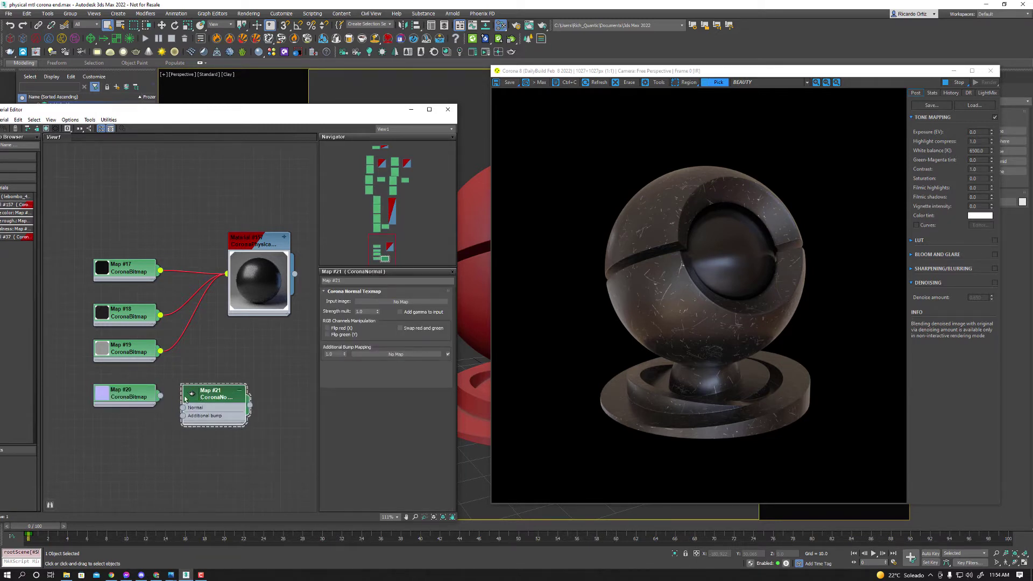
pyautogui.moveTo(161, 397); pyautogui.dragTo(183, 408)
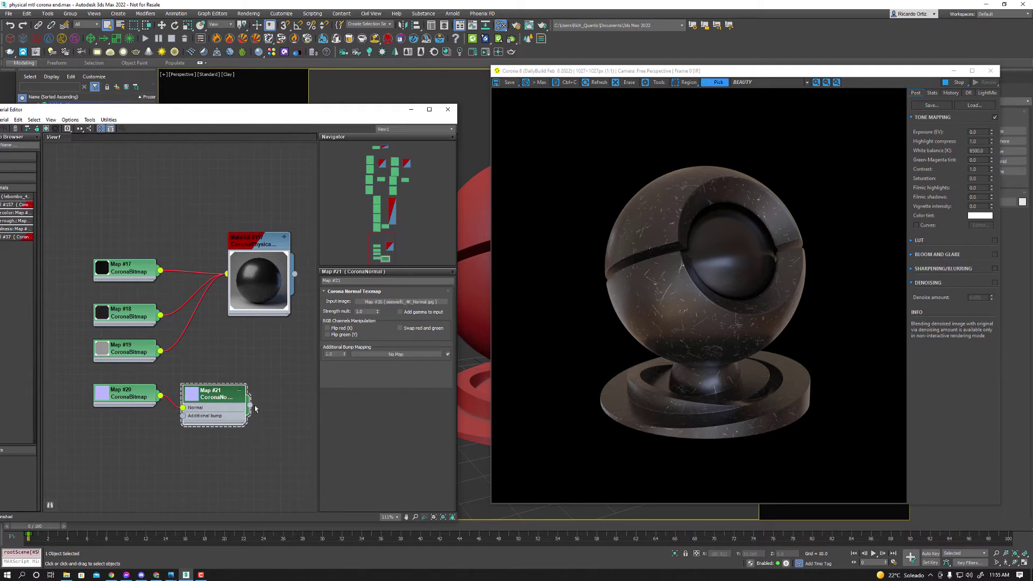
pyautogui.moveTo(250, 404)
pyautogui.mouseDown()
pyautogui.moveTo(266, 325)
pyautogui.moveTo(259, 302)
pyautogui.mouseUp()
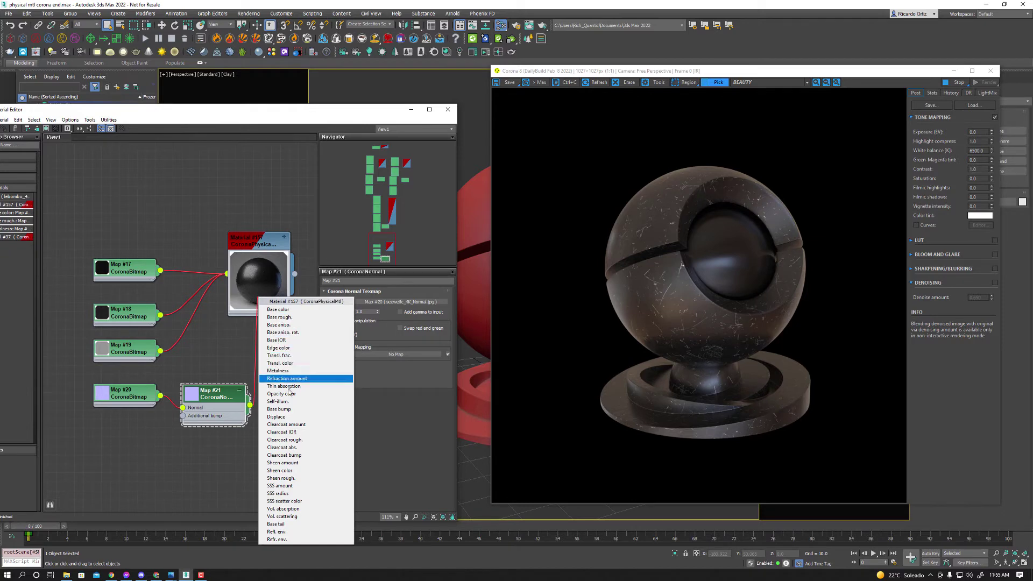
pyautogui.click(291, 409)
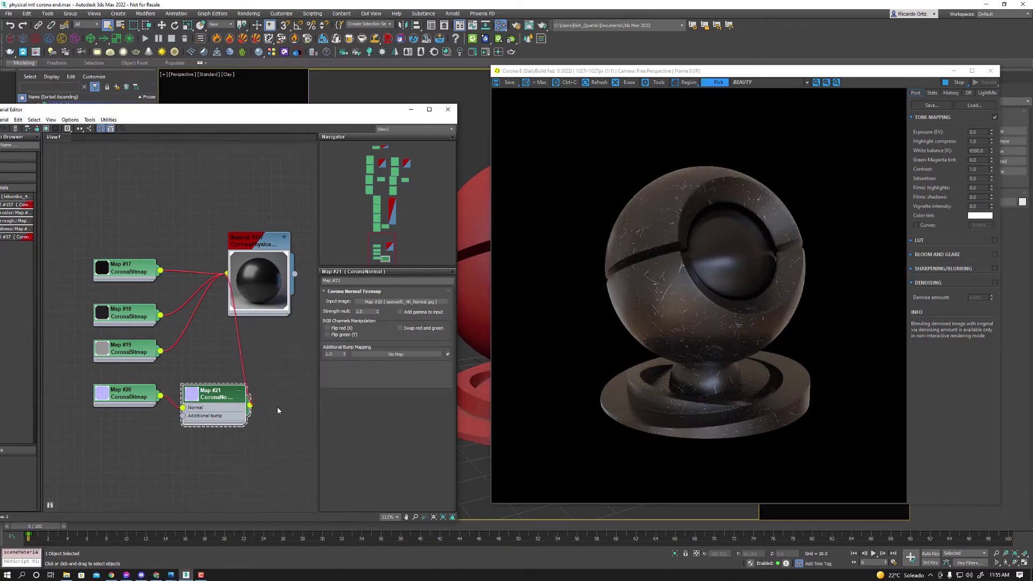
# Step: Switch the Corona frame buffer to display the normals pass
pyautogui.click(806, 82)
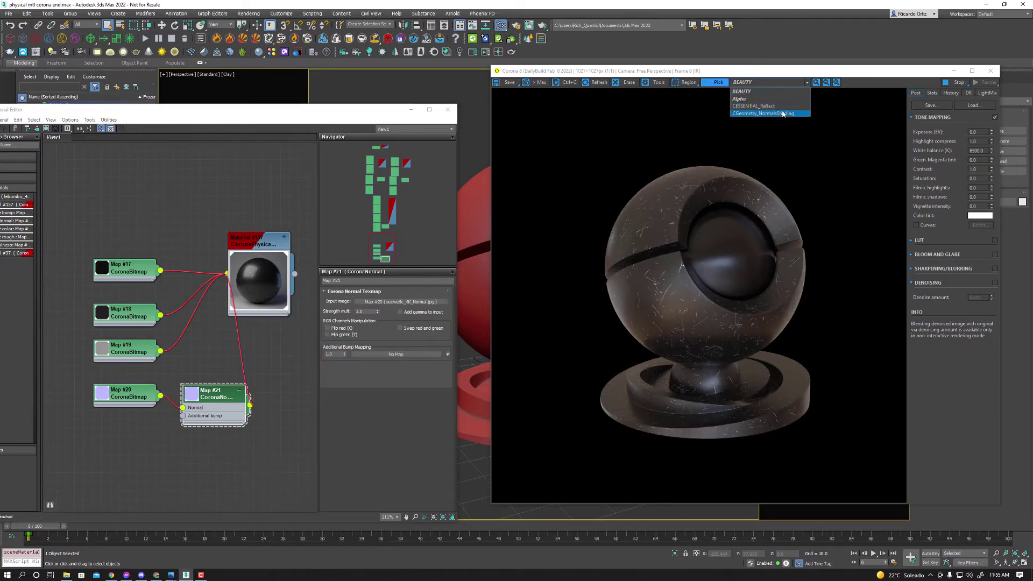
pyautogui.click(784, 114)
pyautogui.scroll(1, 677, 339)
pyautogui.scroll(1, 678, 334)
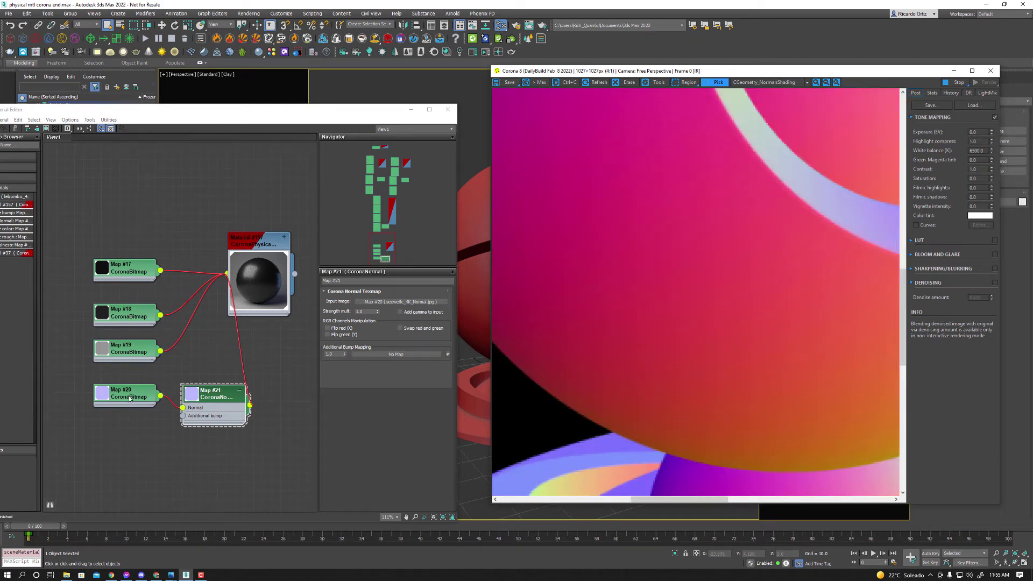
# Step: Set the CoronaNormal strength multiplier to 5
pyautogui.click(208, 402)
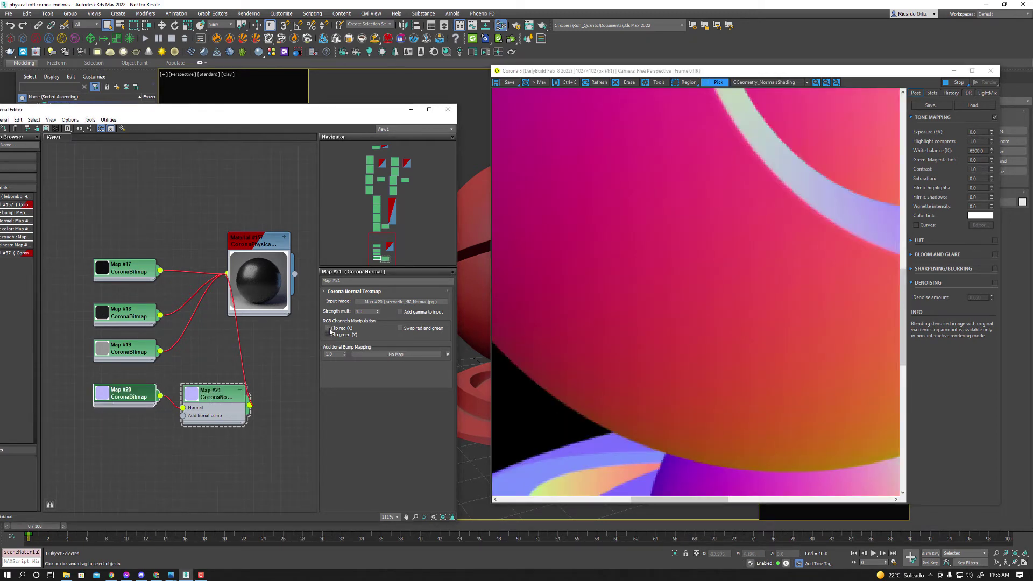
pyautogui.doubleClick(367, 312)
pyautogui.press('Return')
pyautogui.write('10')
pyautogui.press('Return')
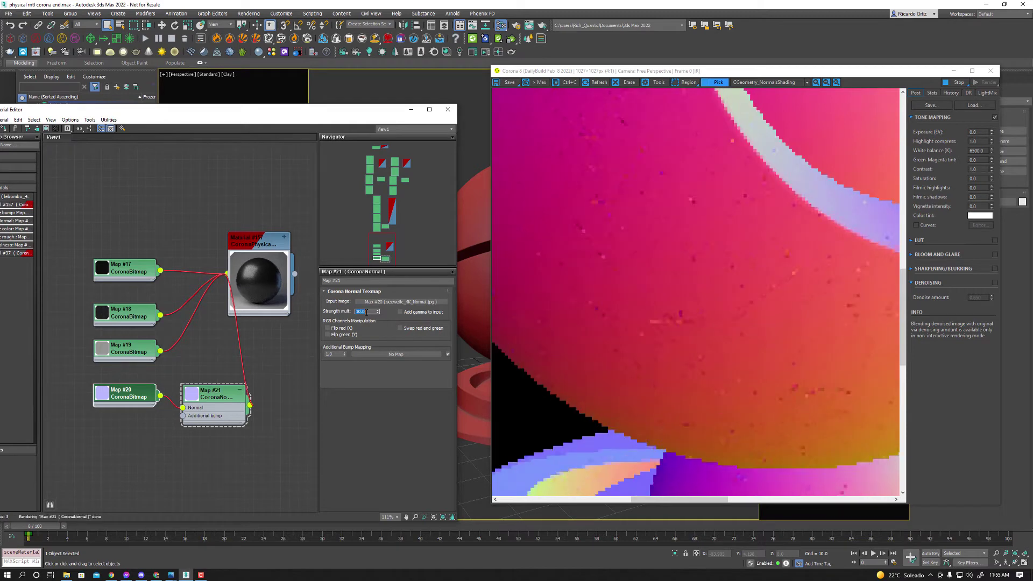
pyautogui.scroll(-1, 701, 348)
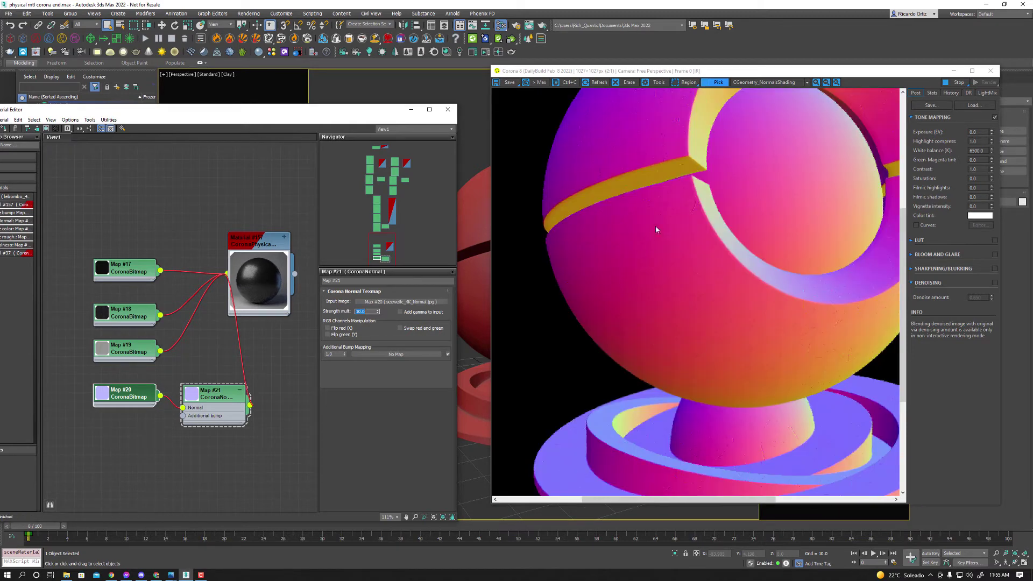
pyautogui.scroll(1, 700, 240)
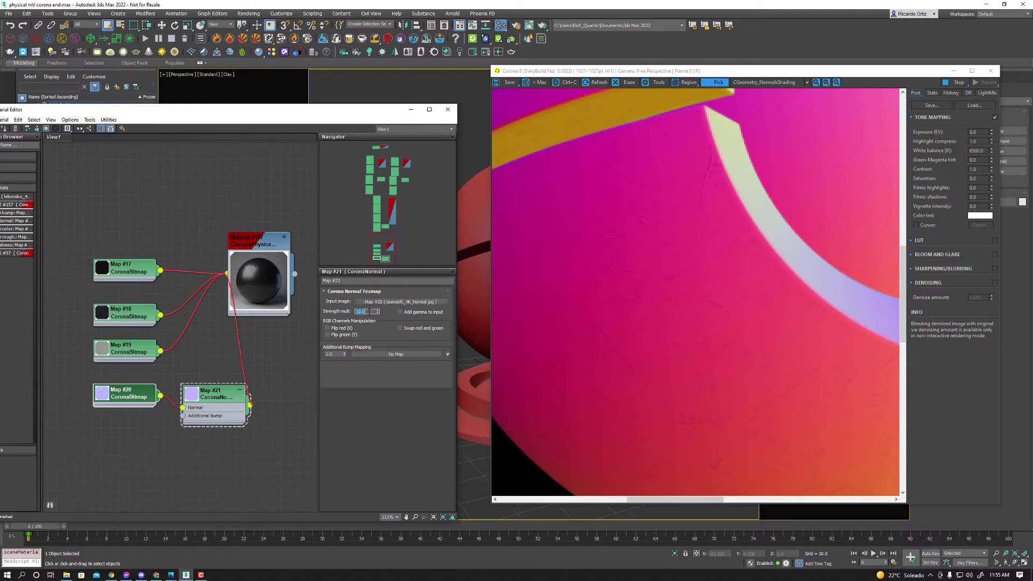
# Step: Rearrange the render window, material editor and CoronaNormal node for a clearer layout
pyautogui.moveTo(699, 71); pyautogui.dragTo(784, 79)
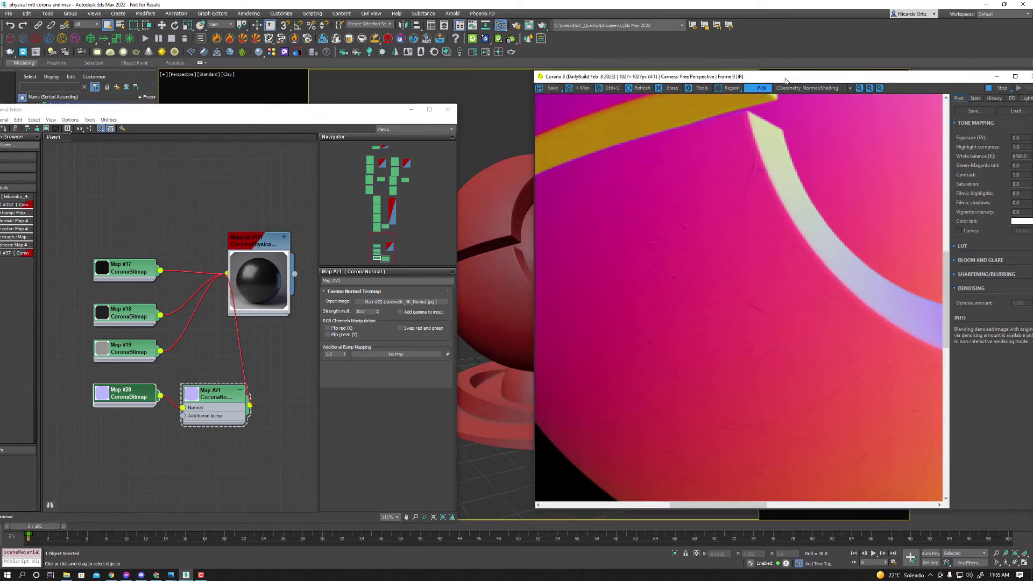
pyautogui.scroll(-1, 703, 293)
pyautogui.scroll(2, 509, 385)
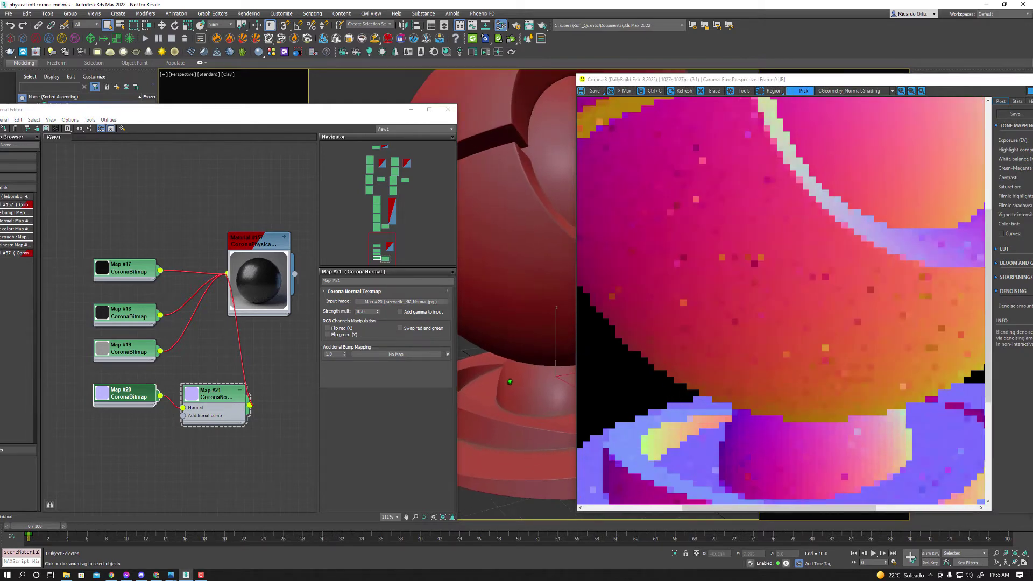
pyautogui.scroll(2, 527, 379)
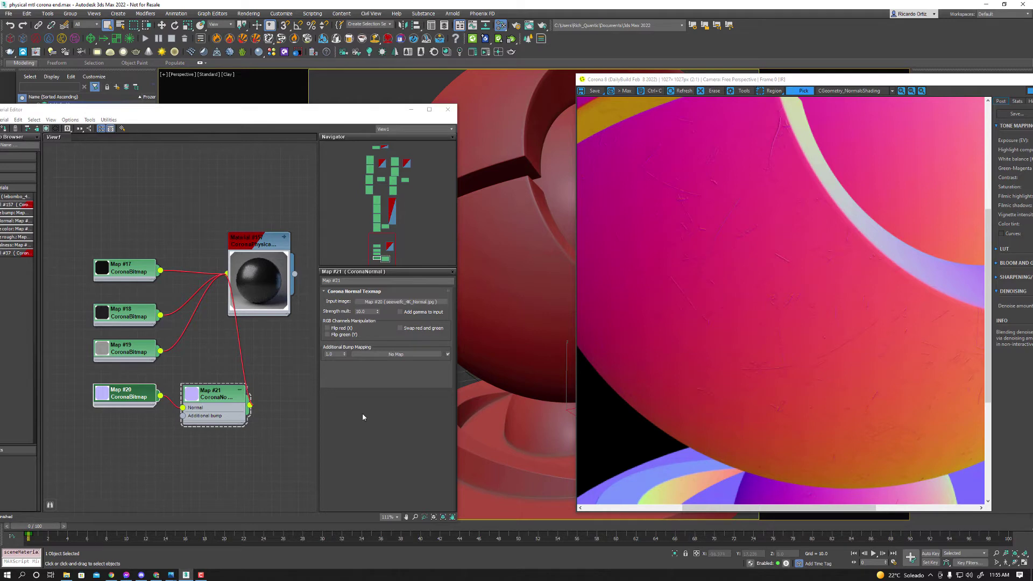
pyautogui.moveTo(320, 114); pyautogui.dragTo(330, 103)
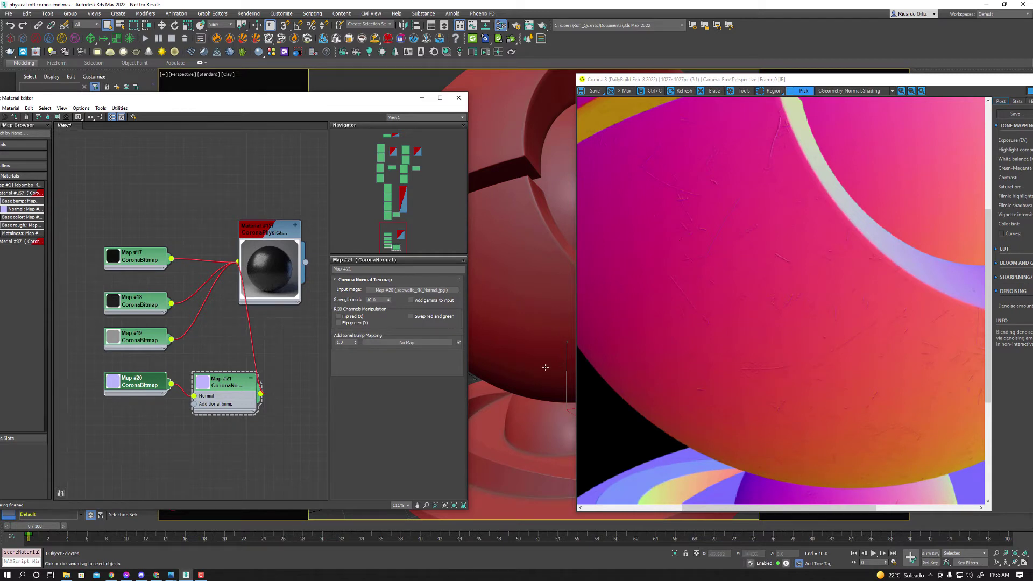
pyautogui.moveTo(242, 383); pyautogui.dragTo(233, 383)
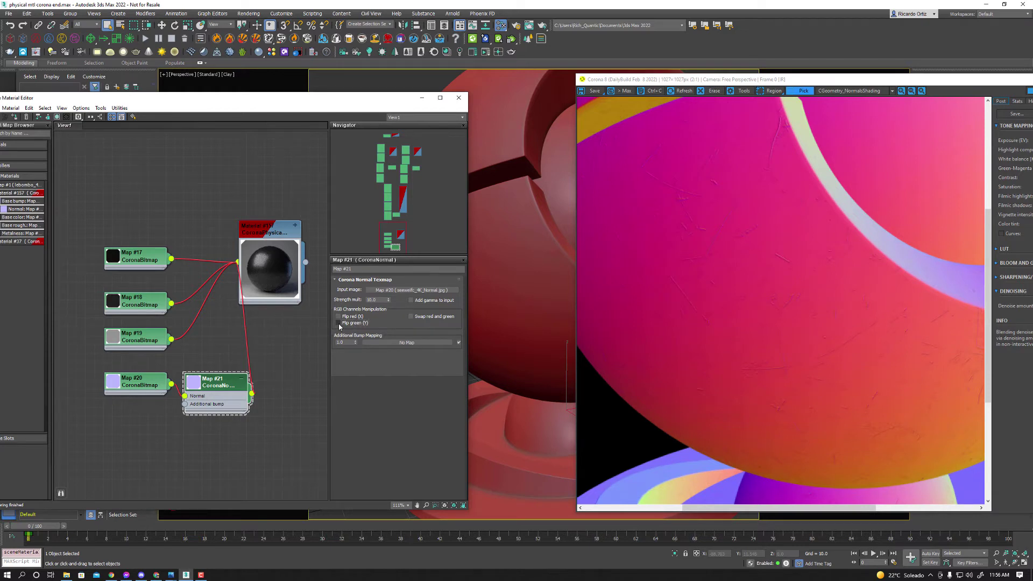
# Step: Enable Flip green (Y) on the CoronaNormal map and switch the VFB to the BEAUTY pass
pyautogui.click(338, 324)
pyautogui.click(869, 91)
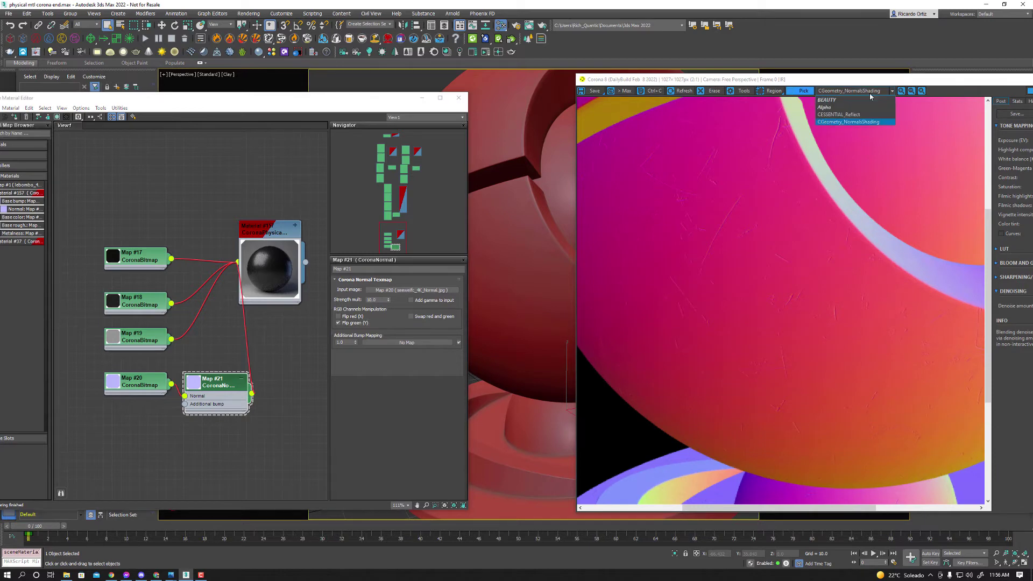
pyautogui.click(839, 102)
pyautogui.scroll(-1, 783, 334)
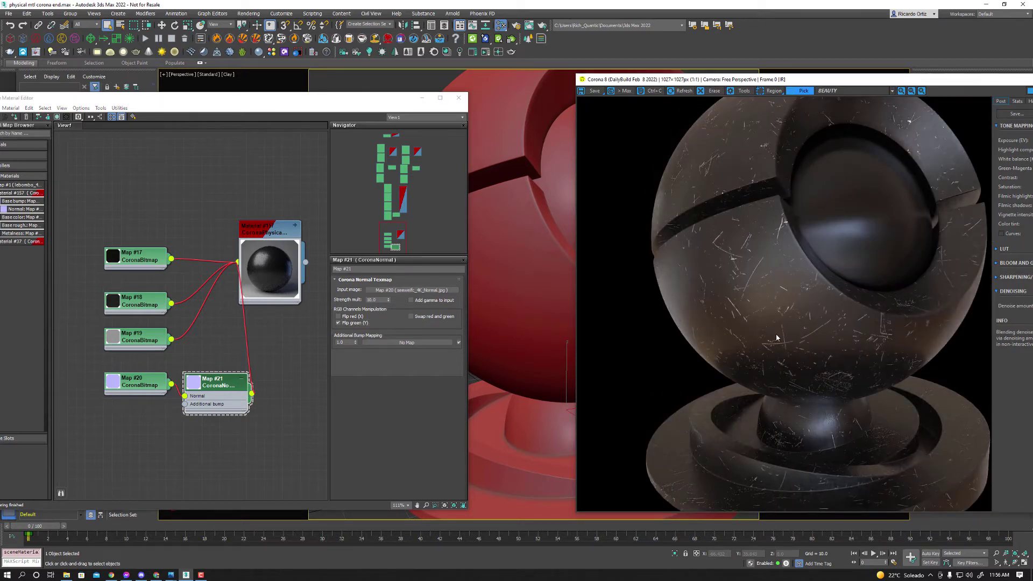
# Step: Rearrange windows and pan Slate to the Metal_Painted material and its reference sphere preview
pyautogui.moveTo(787, 79); pyautogui.dragTo(709, 63)
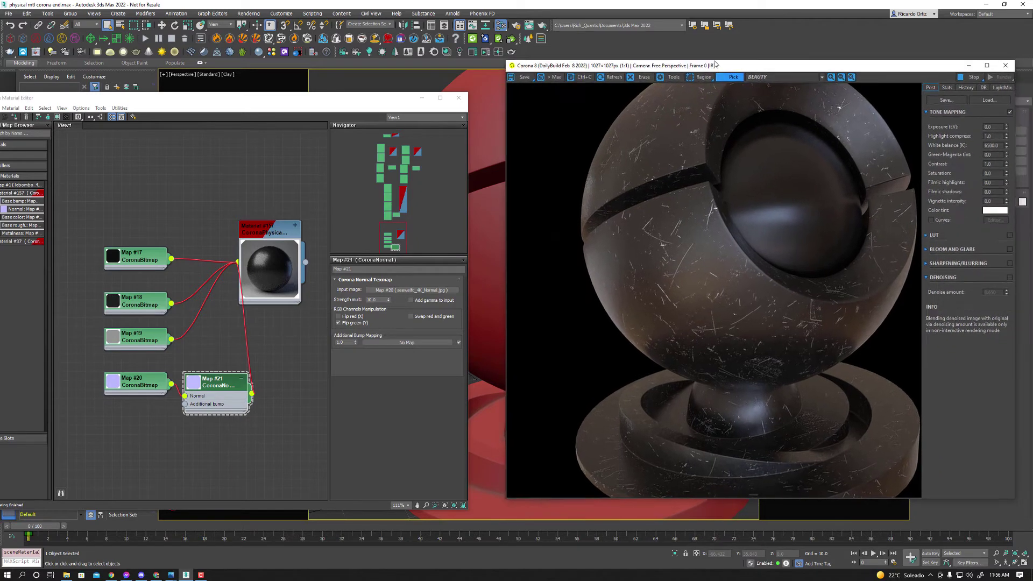
pyautogui.moveTo(263, 410); pyautogui.dragTo(232, 422, button='middle')
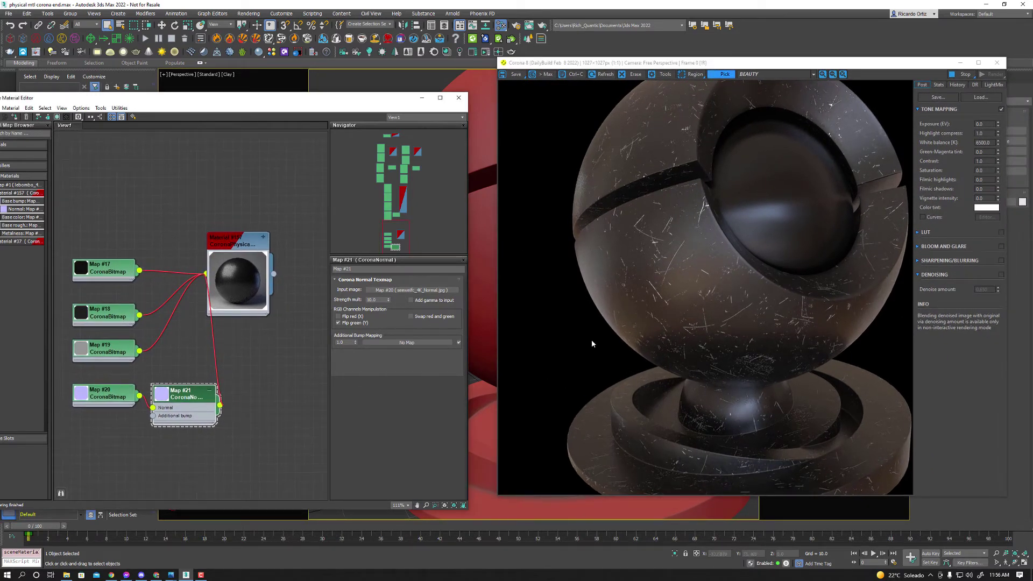
pyautogui.keyDown('alt'); pyautogui.moveTo(475, 384); pyautogui.dragTo(484, 385, button='middle'); pyautogui.keyUp('alt')
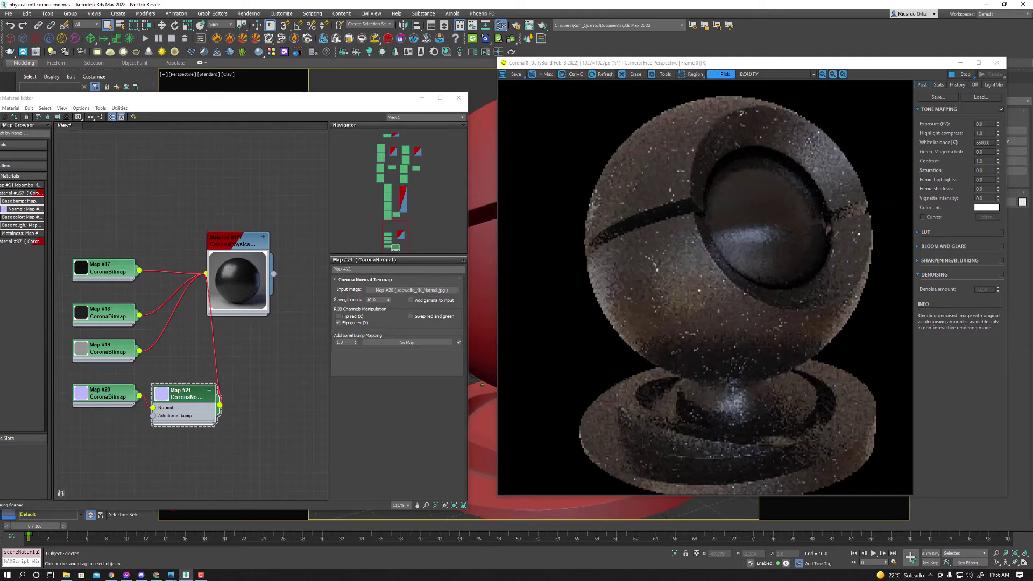
pyautogui.moveTo(345, 98); pyautogui.dragTo(289, 99)
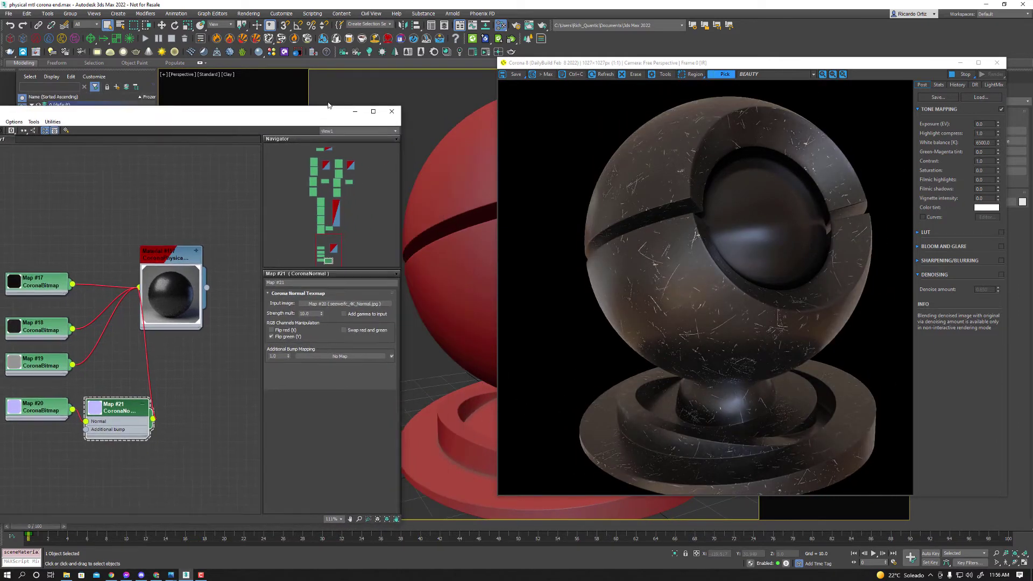
pyautogui.keyDown('alt'); pyautogui.moveTo(490, 393); pyautogui.dragTo(477, 392, button='middle'); pyautogui.keyUp('alt')
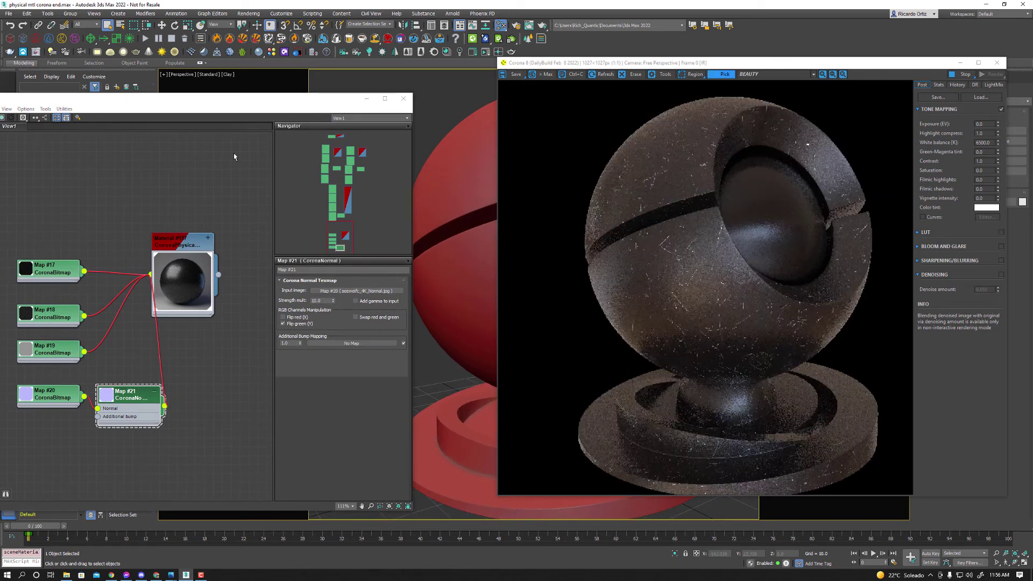
pyautogui.moveTo(228, 238); pyautogui.dragTo(232, 347, button='middle')
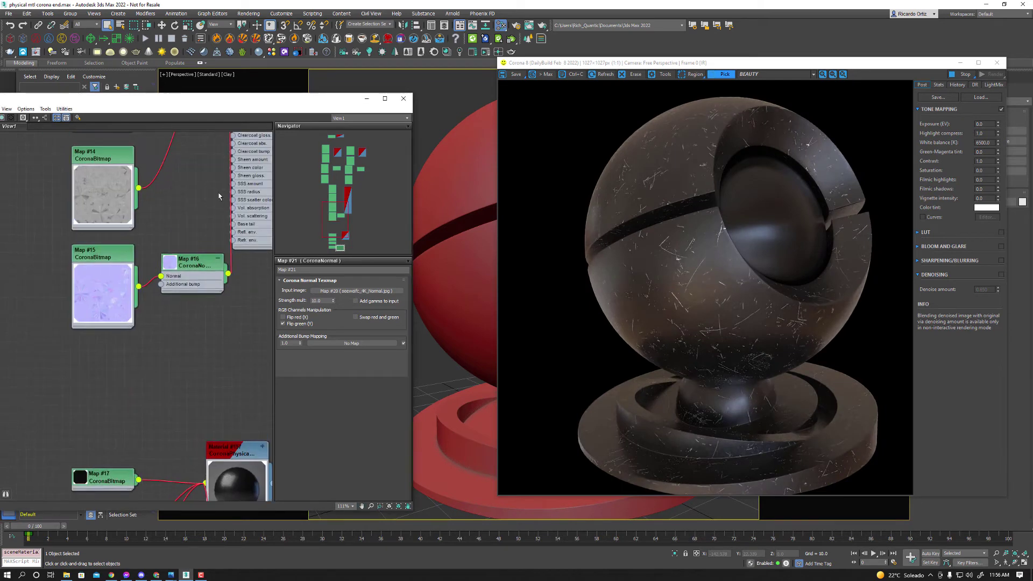
pyautogui.moveTo(218, 196); pyautogui.dragTo(207, 466, button='middle')
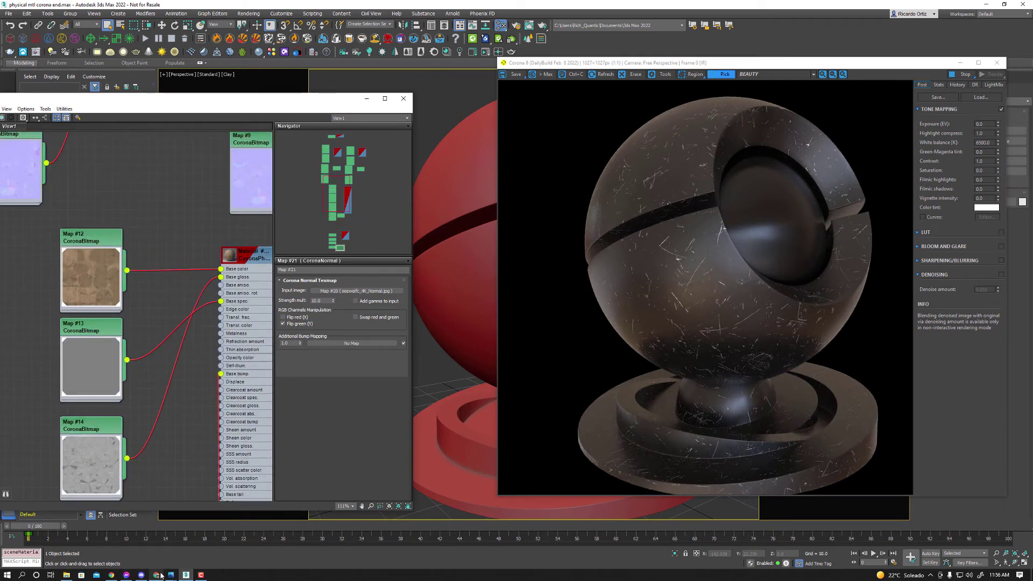
pyautogui.moveTo(158, 574)
pyautogui.click(171, 530)
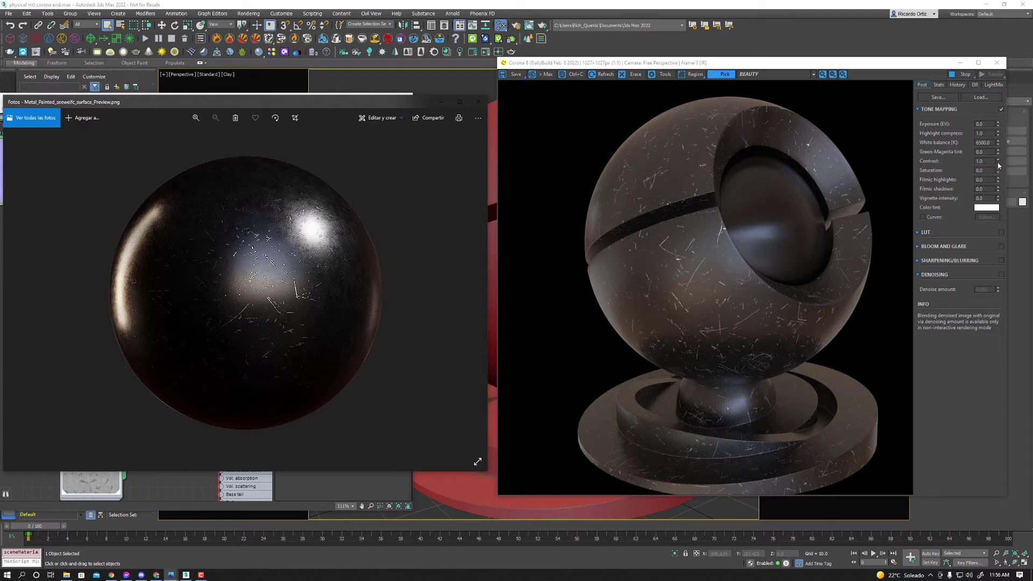
# Step: Set VFB Contrast to 3.517 and Filmic shadows to 1.0, checking the Metal_Painted reference
pyautogui.moveTo(998, 162); pyautogui.dragTo(981, 51)
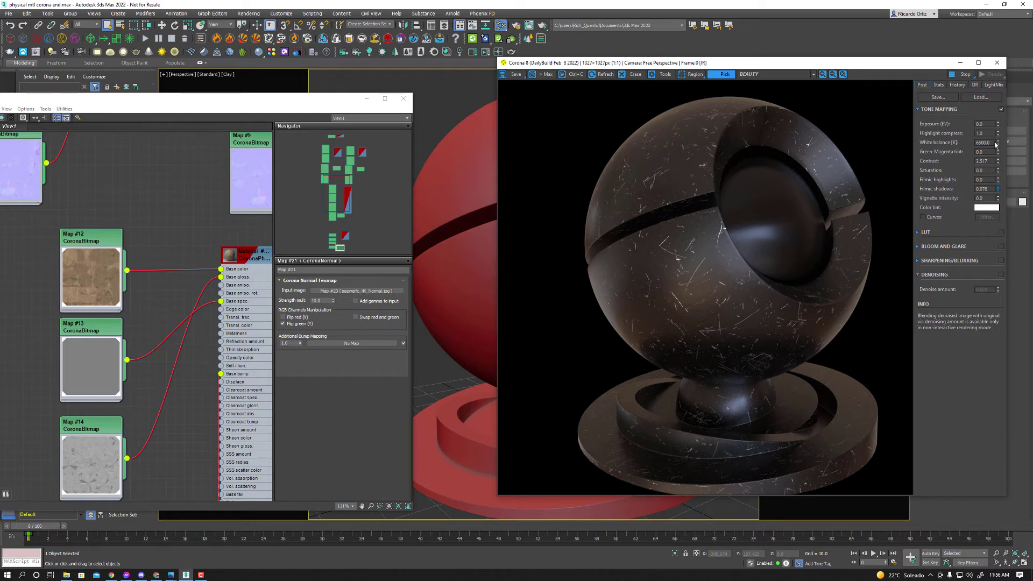
pyautogui.moveTo(995, 144); pyautogui.dragTo(994, 84)
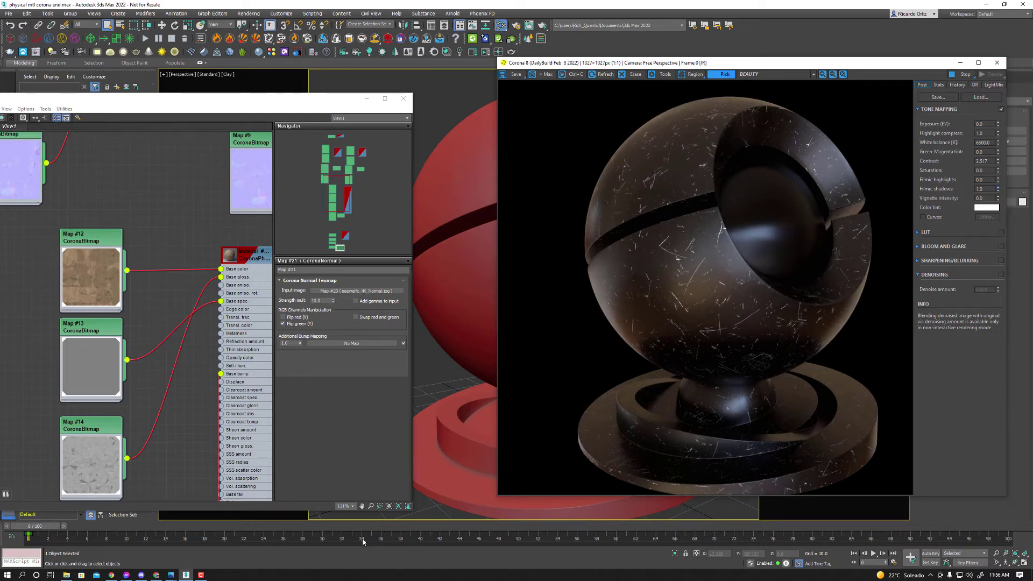
pyautogui.click(180, 540)
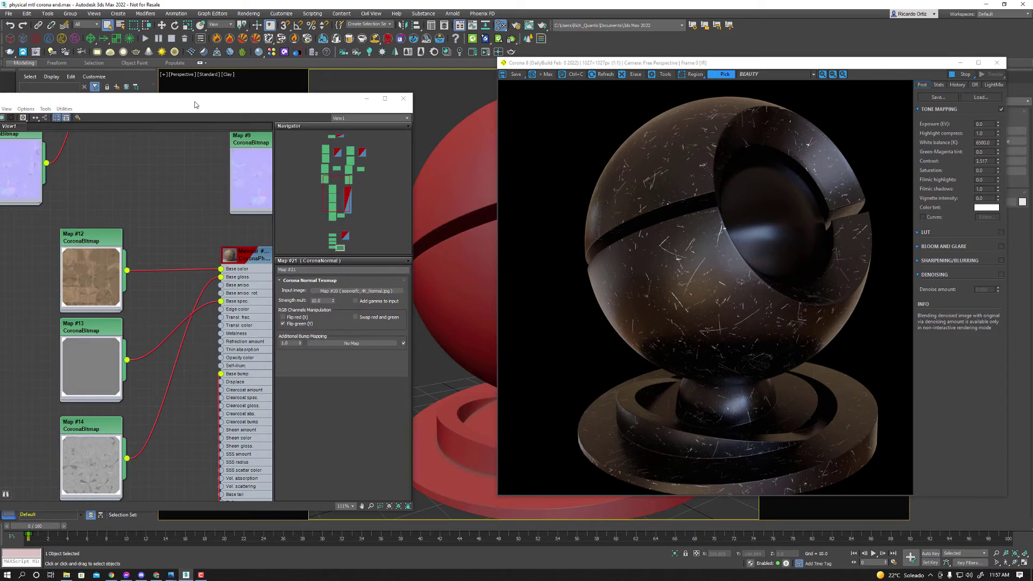
# Step: Load pillars_4k.hdr into the Map #1 CoronaBitmap environment, accepting the HDRI load settings
pyautogui.moveTo(215, 98); pyautogui.dragTo(351, 182)
pyautogui.moveTo(272, 310); pyautogui.dragTo(271, 543, button='middle')
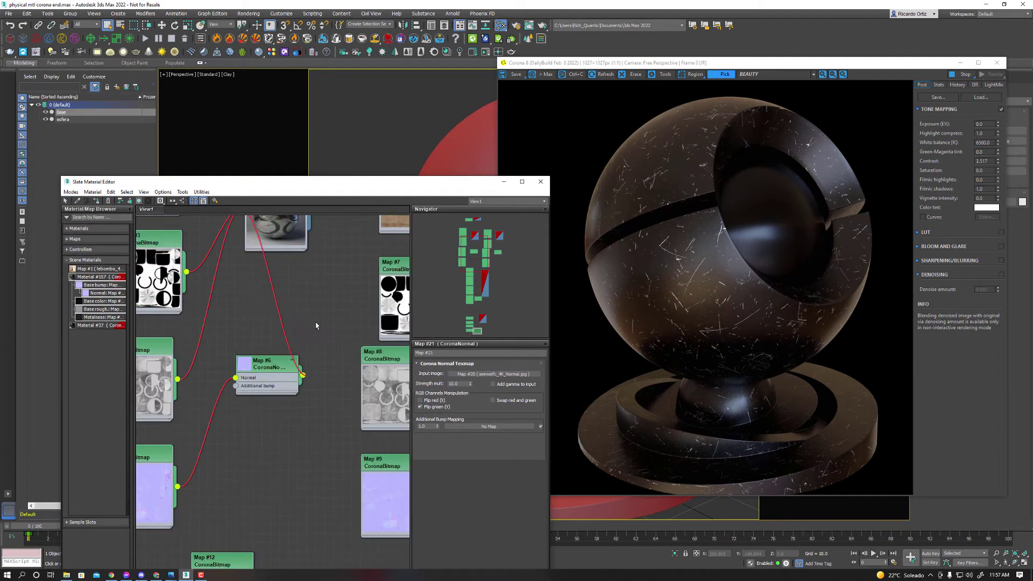
pyautogui.scroll(-3, 311, 279)
pyautogui.scroll(-2, 280, 377)
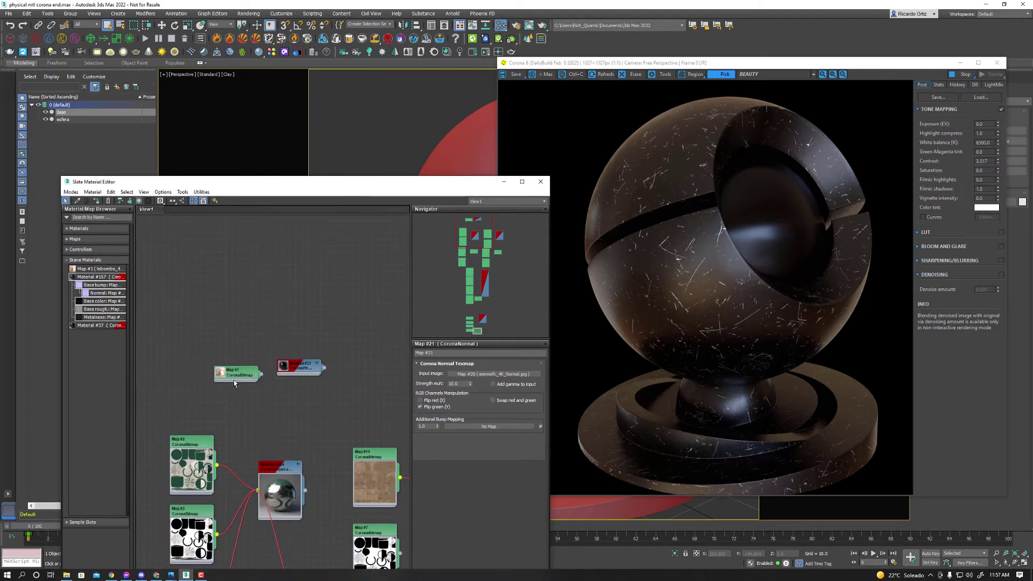
pyautogui.scroll(2, 236, 377)
pyautogui.click(236, 370)
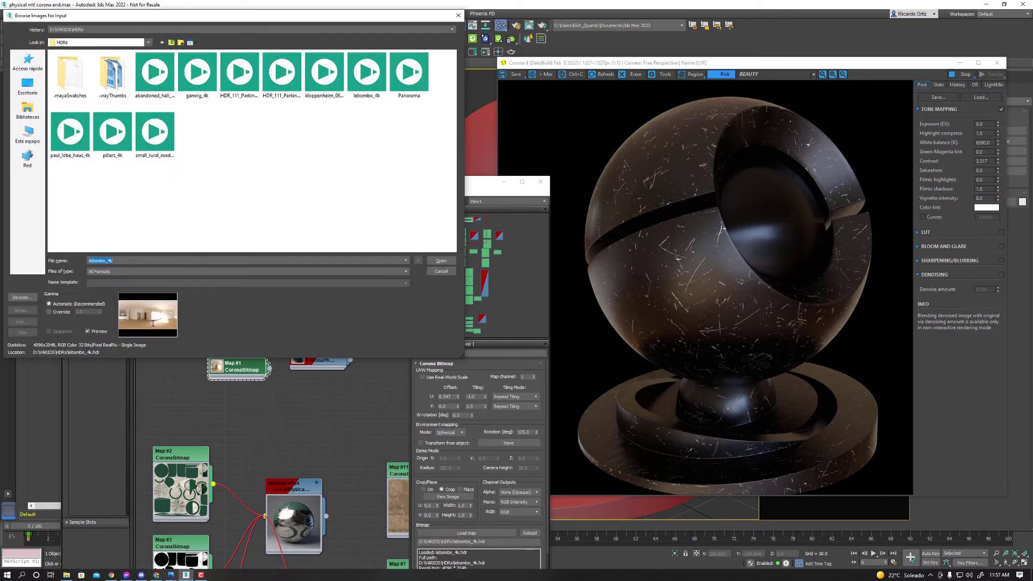
pyautogui.click(112, 132)
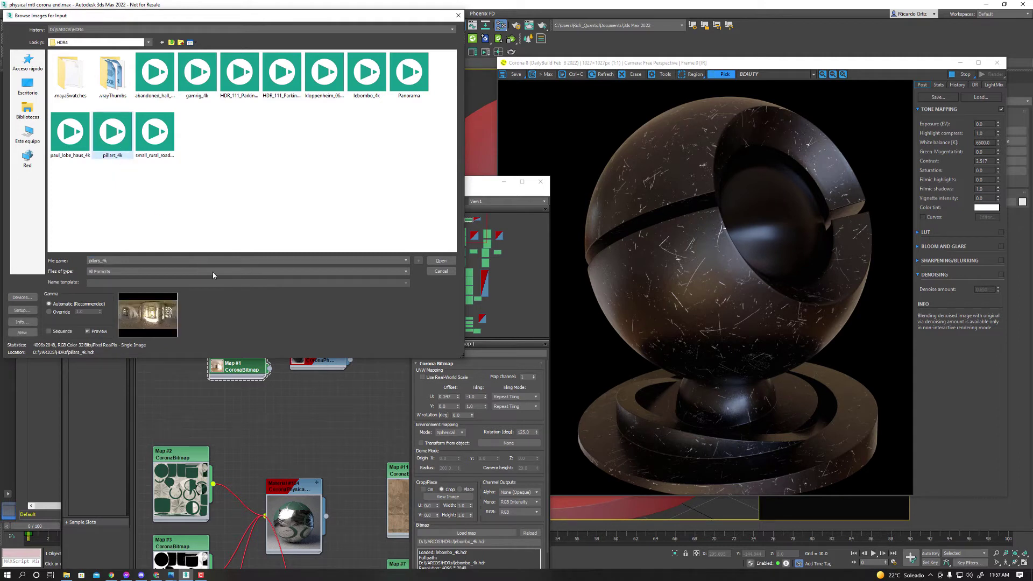
pyautogui.click(441, 260)
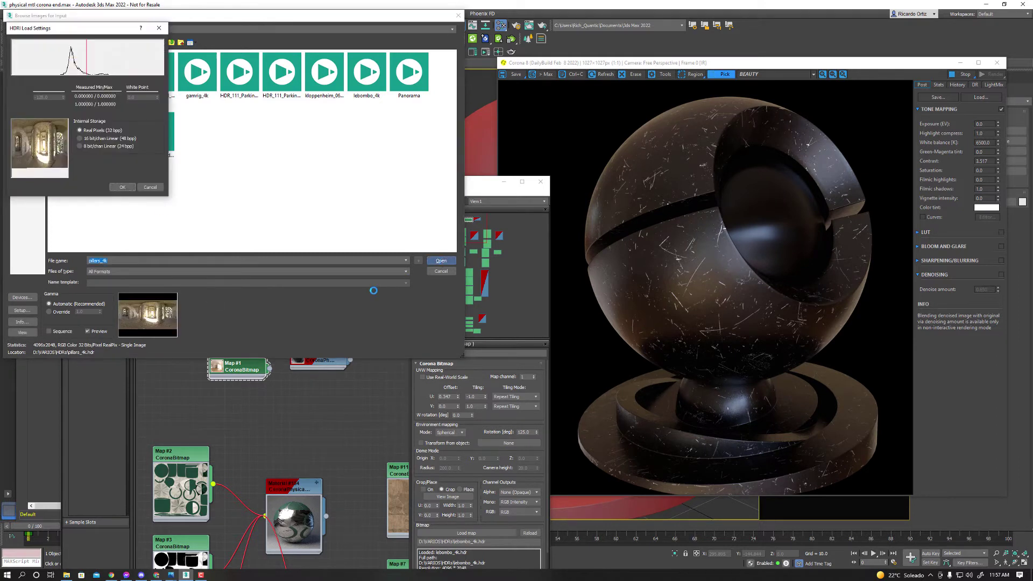
pyautogui.click(123, 187)
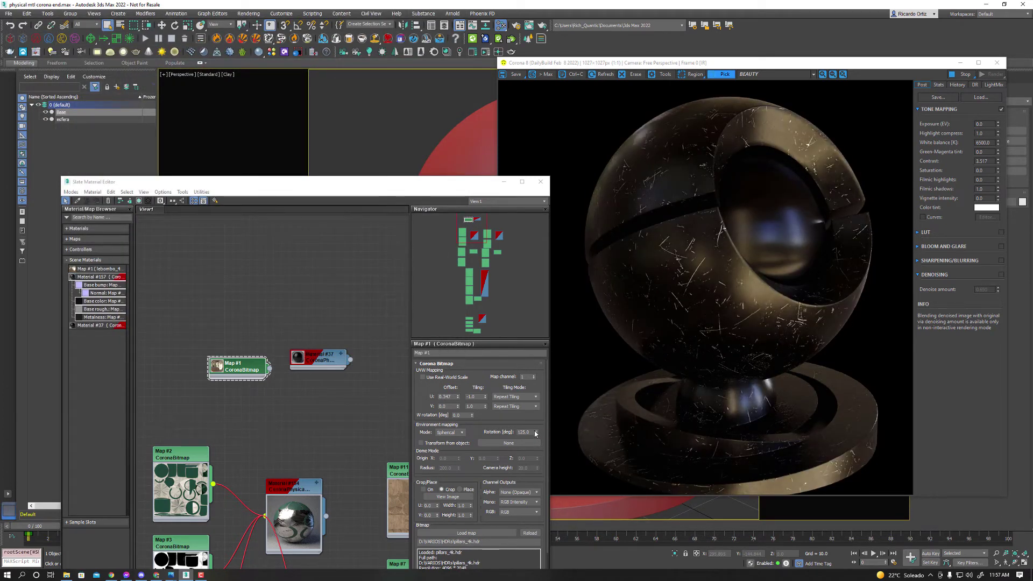
# Step: Rotate the environment HDRI to 7.5 degrees
pyautogui.moveTo(535, 433); pyautogui.dragTo(536, 460)
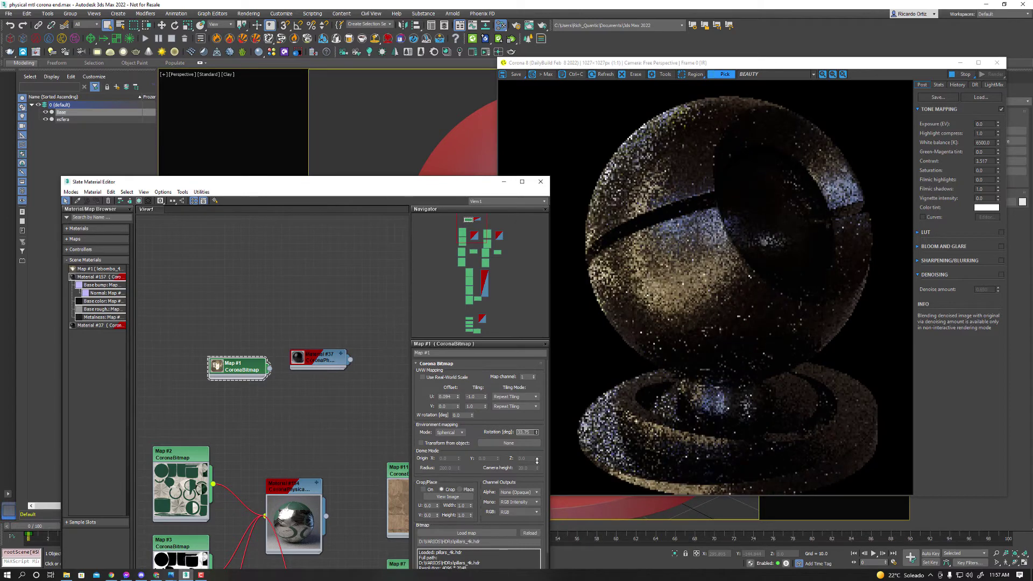
pyautogui.moveTo(536, 461); pyautogui.dragTo(536, 470)
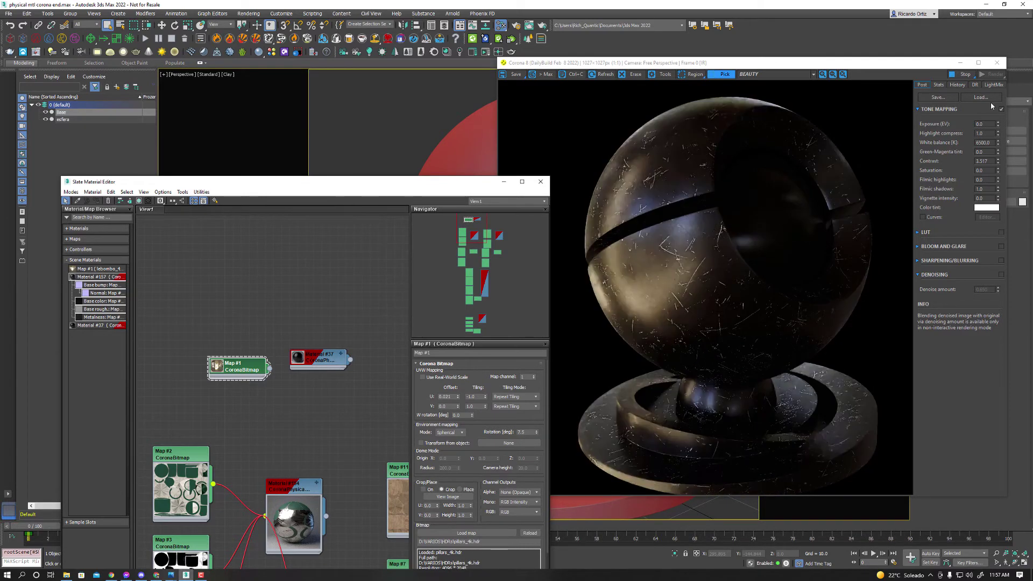
pyautogui.moveTo(405, 180); pyautogui.dragTo(349, 41)
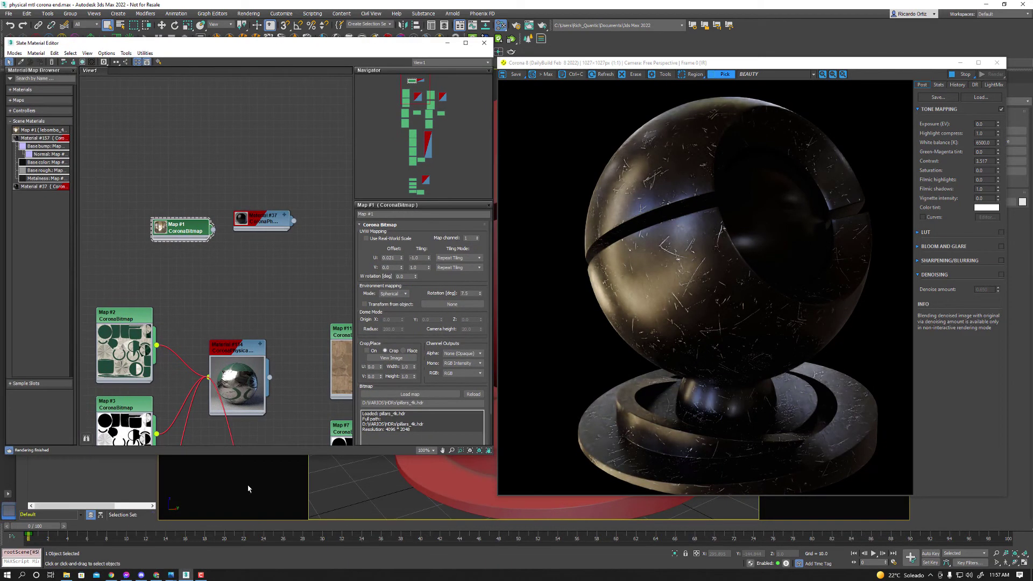
# Step: Compare against the Photos reference, then zoom and pan Slate to Material #157's bitmap nodes
pyautogui.click(172, 574)
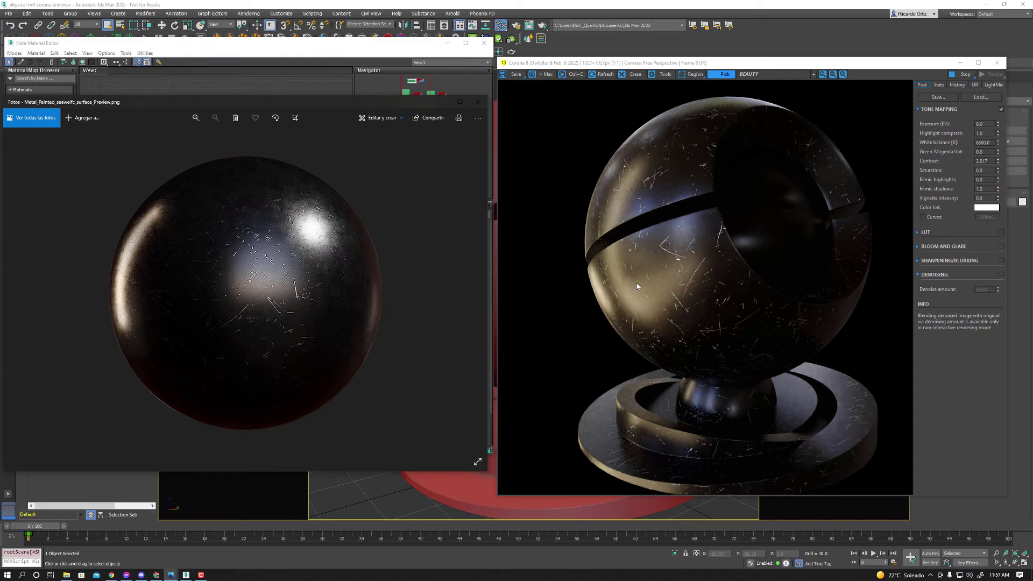
pyautogui.click(315, 53)
pyautogui.moveTo(276, 308); pyautogui.dragTo(257, 108, button='middle')
pyautogui.scroll(-3, 252, 307)
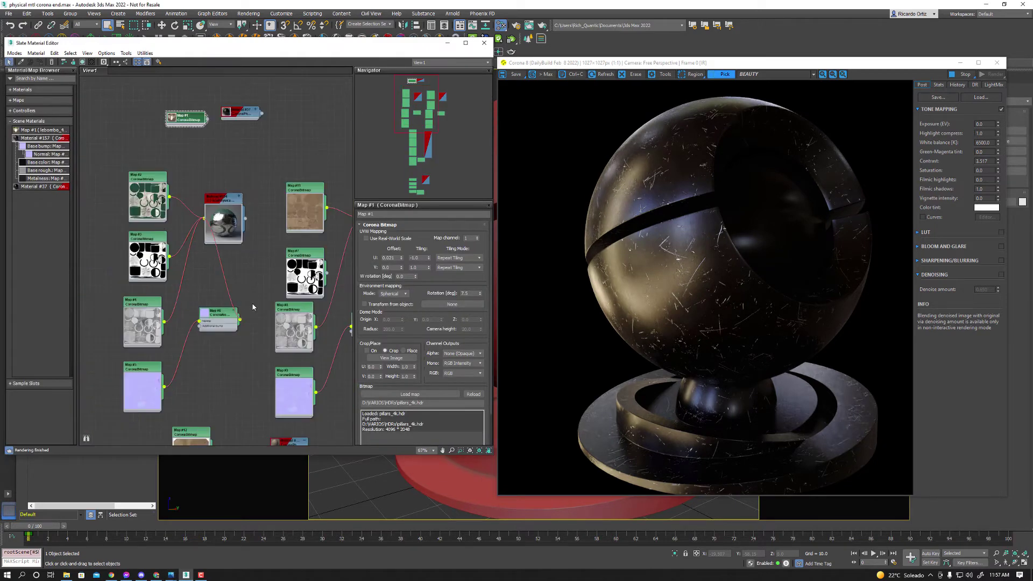
pyautogui.scroll(-2, 258, 317)
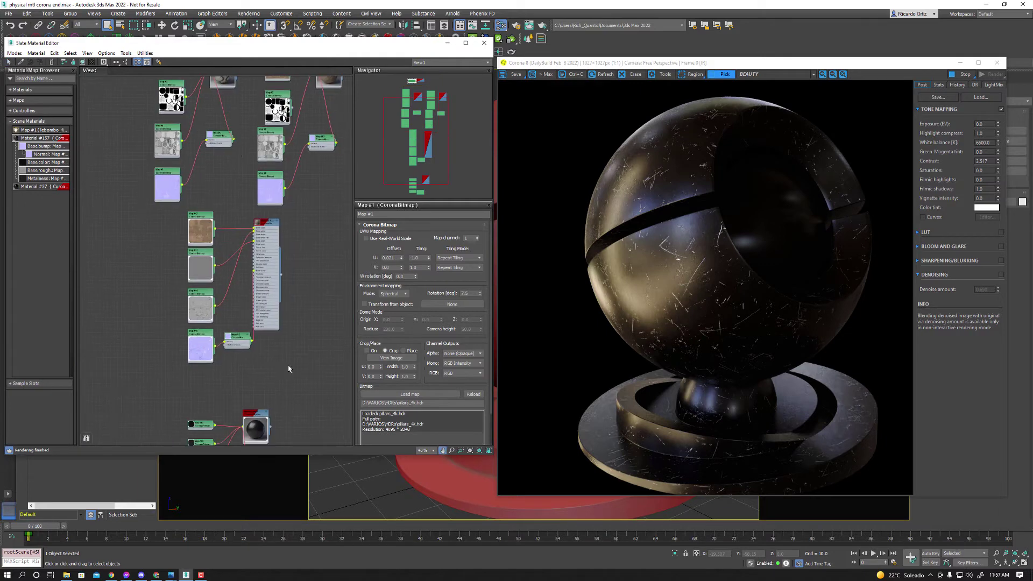
pyautogui.moveTo(288, 369); pyautogui.dragTo(265, 177, button='middle')
pyautogui.scroll(2, 259, 310)
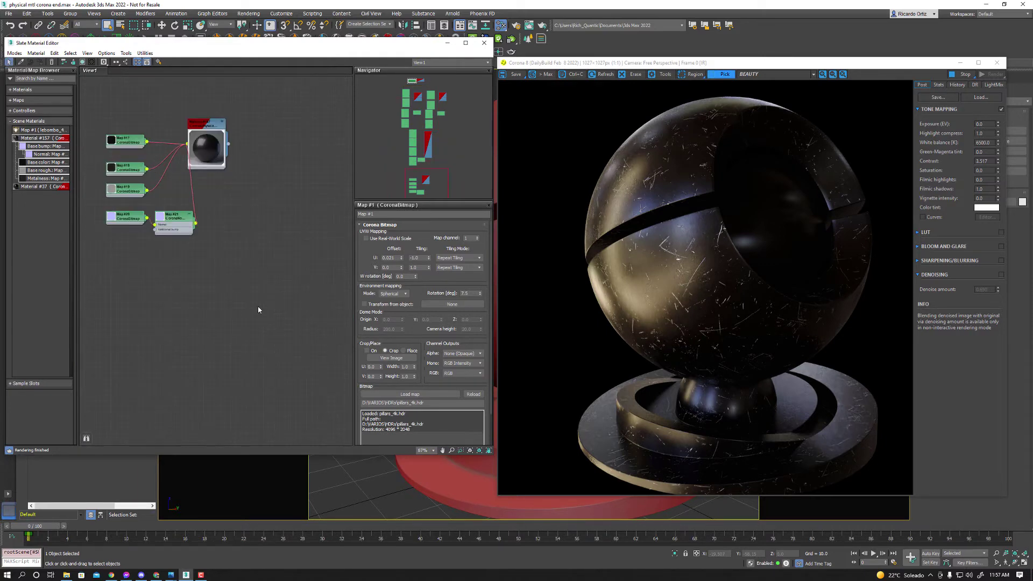
pyautogui.scroll(2, 237, 301)
# Step: Assign Material #158 to the shader ball, then reposition its node and enlarge its preview
pyautogui.rightClick(232, 286)
pyautogui.moveTo(257, 308)
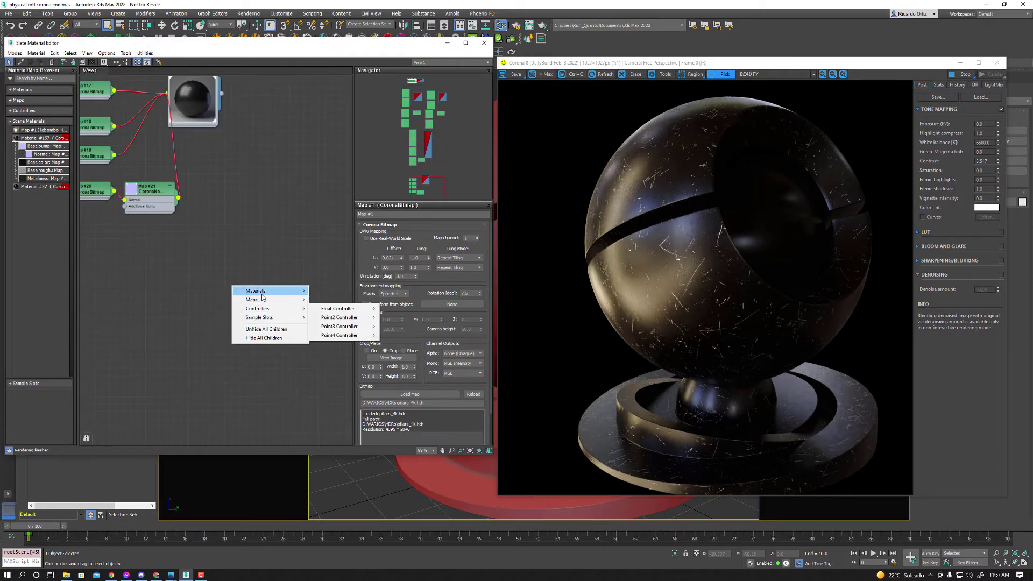
pyautogui.click(316, 330)
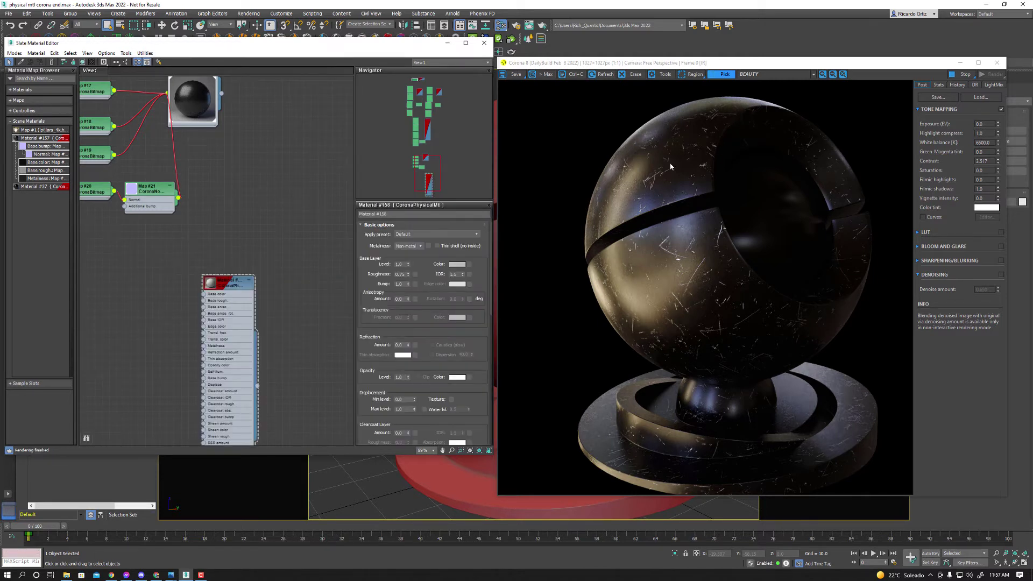
pyautogui.rightClick(232, 284)
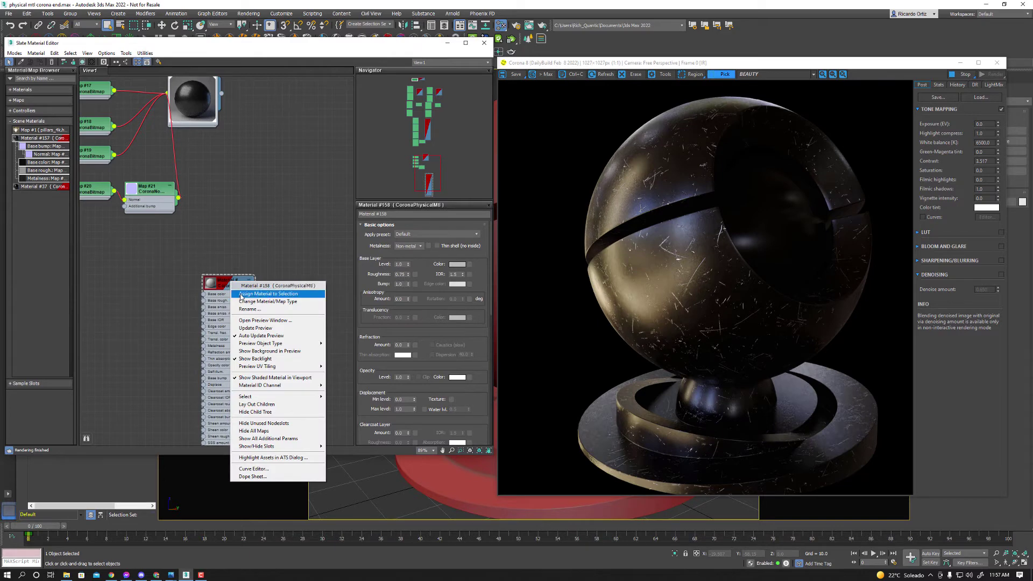
pyautogui.click(240, 295)
pyautogui.moveTo(240, 295); pyautogui.dragTo(277, 280)
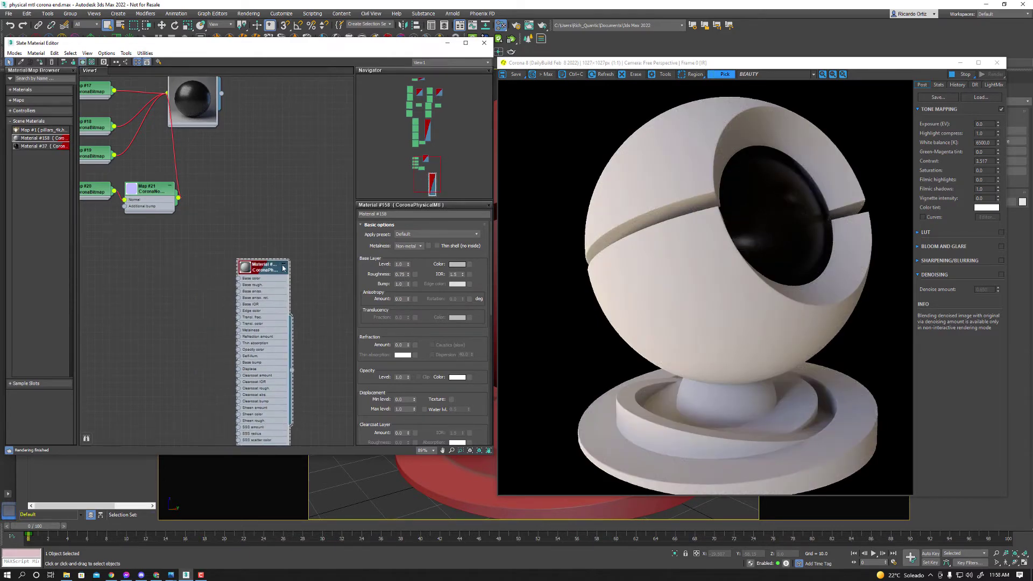
pyautogui.click(286, 269)
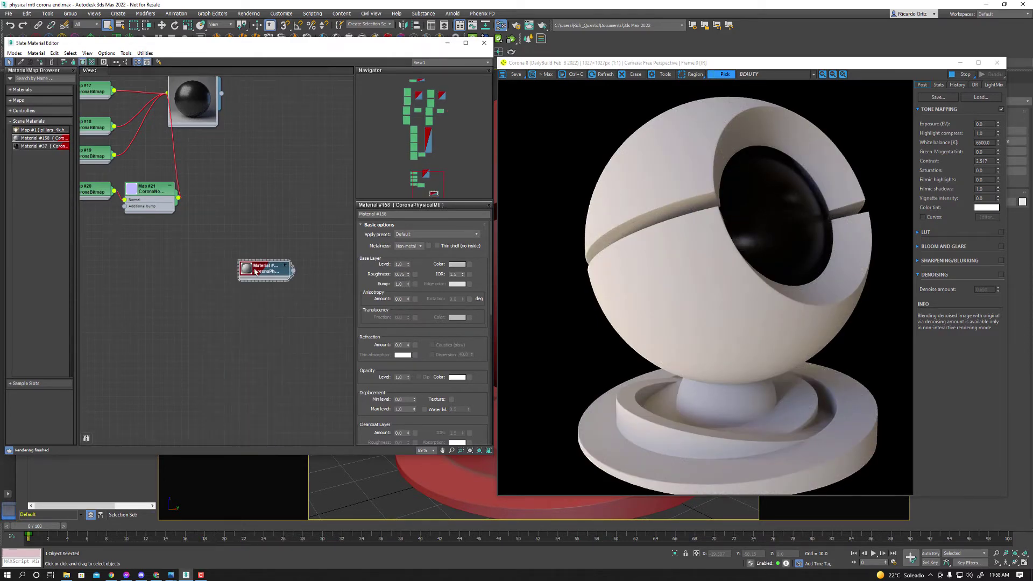
pyautogui.doubleClick(245, 273)
pyautogui.moveTo(162, 295); pyautogui.dragTo(198, 347, button='middle')
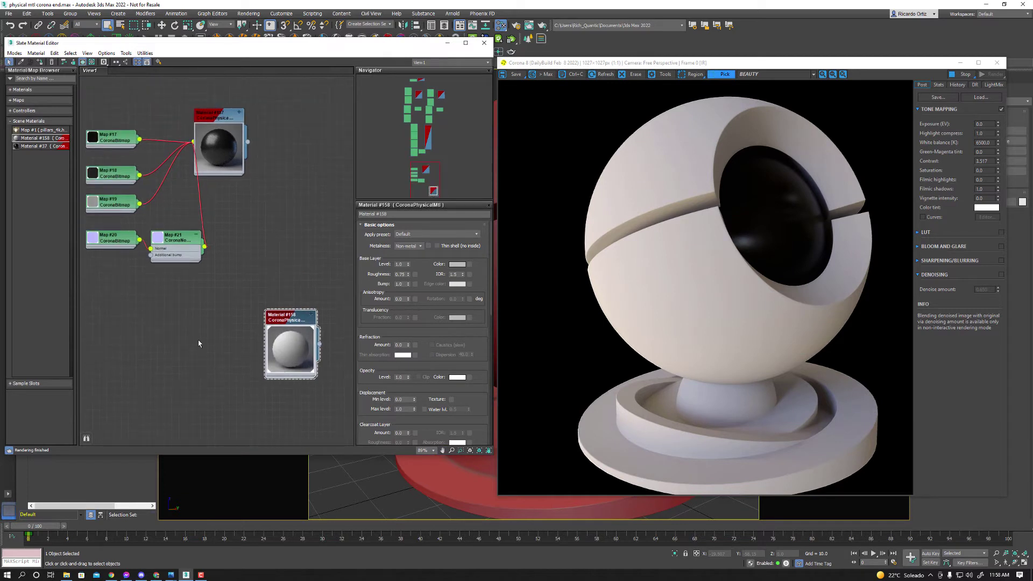
# Step: Create a CoronaBitmap loading ui0pfhyew_4K_Albedo from the Downloads wood-veneer folder
pyautogui.scroll(2, 198, 340)
pyautogui.rightClick(167, 333)
pyautogui.moveTo(204, 344)
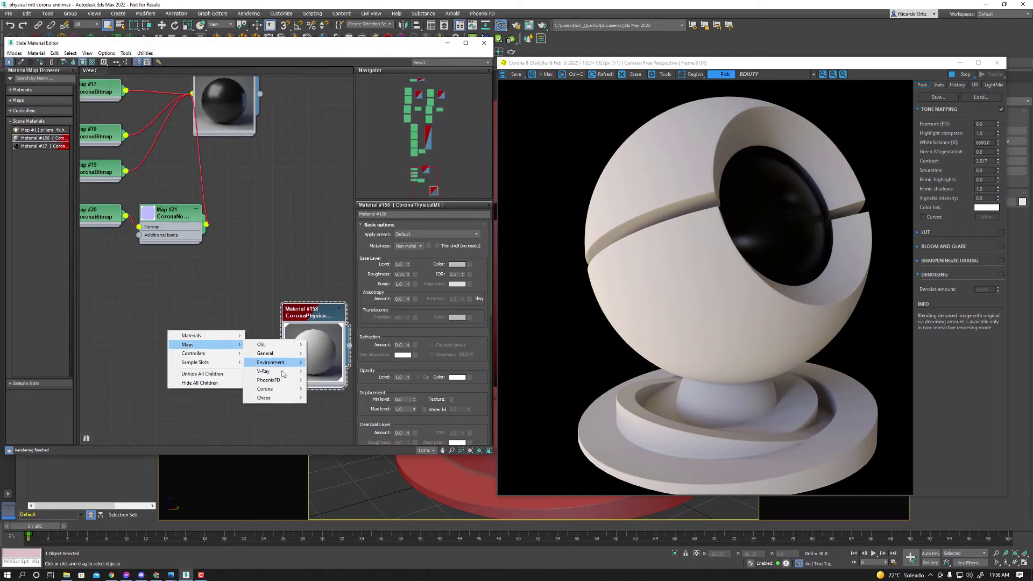
pyautogui.moveTo(265, 388)
pyautogui.click(329, 401)
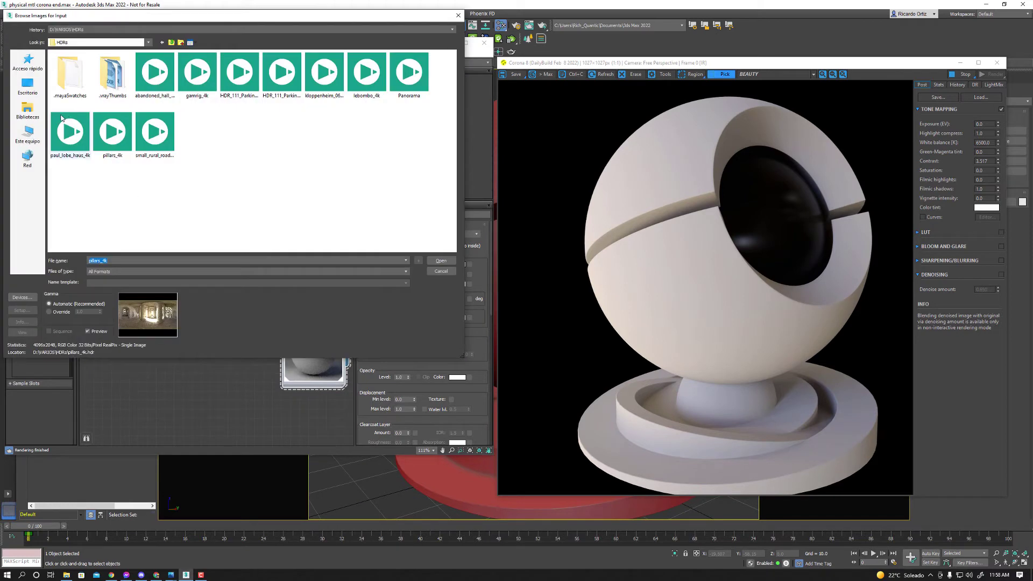
pyautogui.click(27, 134)
pyautogui.doubleClick(83, 73)
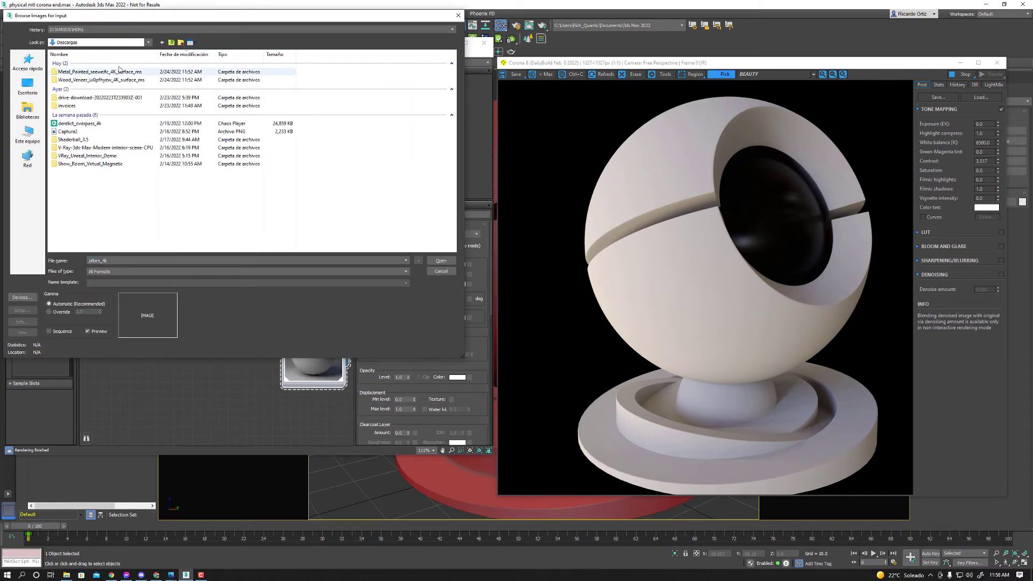
pyautogui.doubleClick(110, 80)
pyautogui.click(70, 80)
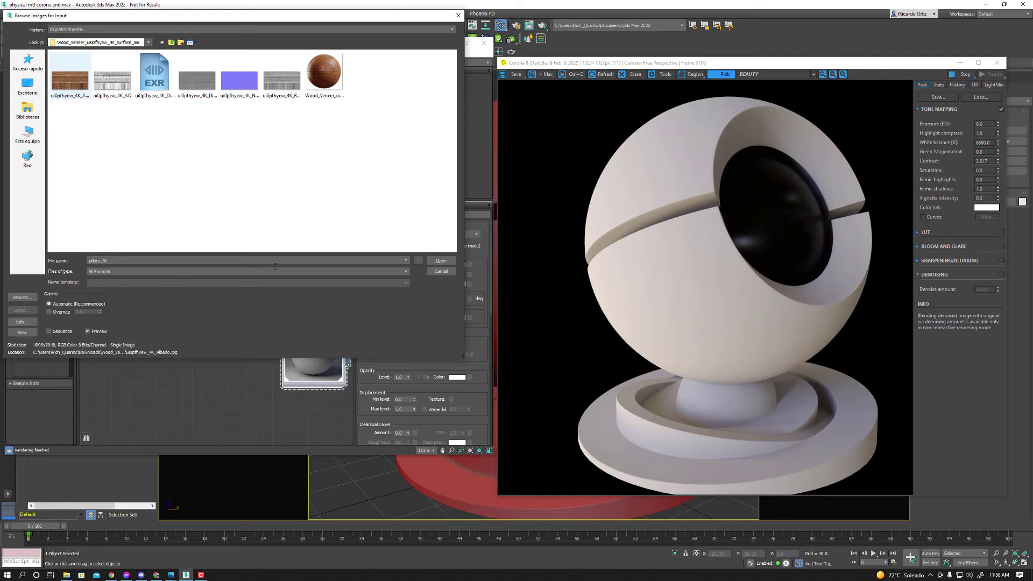
pyautogui.click(440, 260)
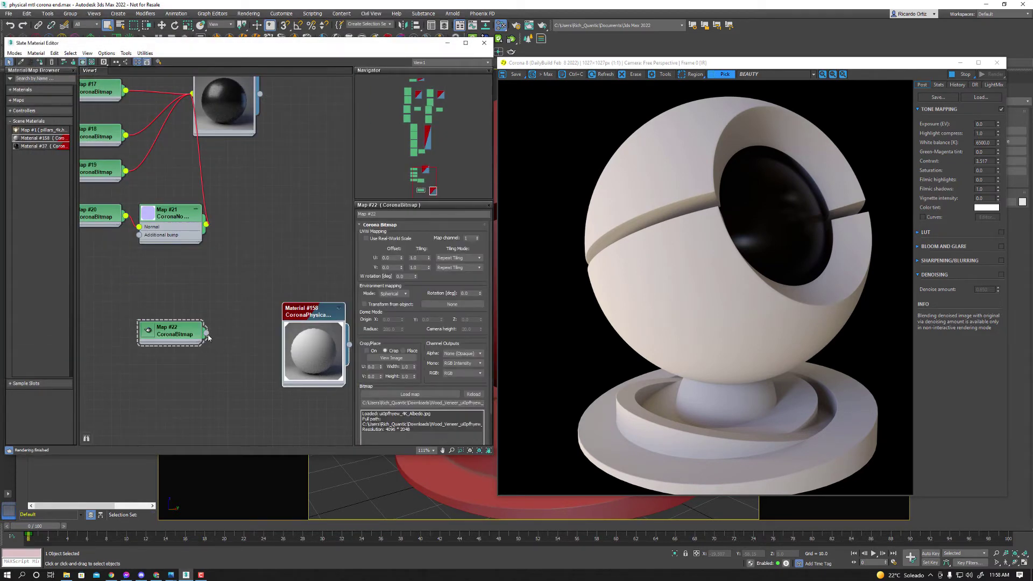
# Step: Wire Map #22 into Material #158's Base color
pyautogui.moveTo(206, 336); pyautogui.dragTo(293, 351)
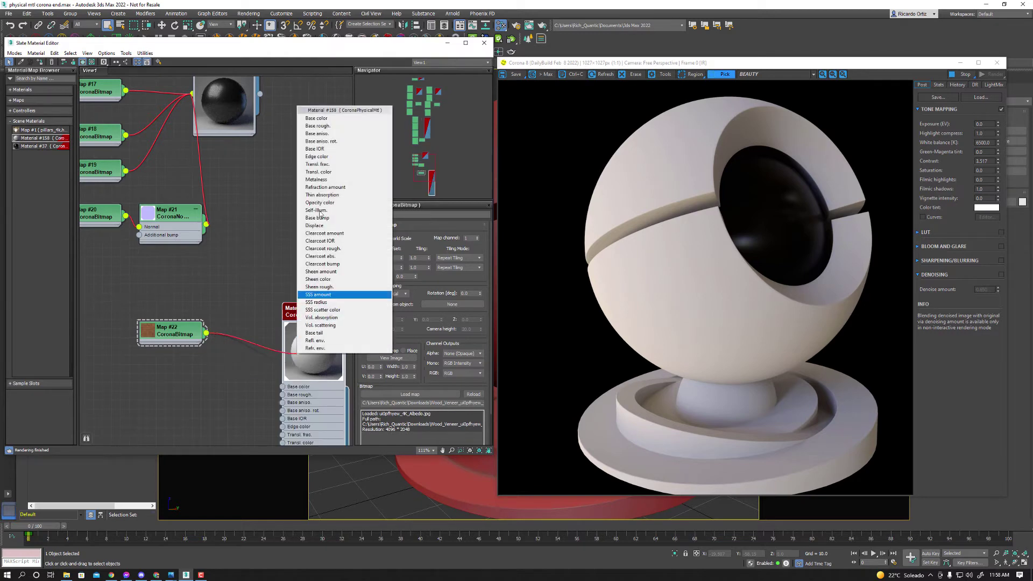
pyautogui.click(321, 118)
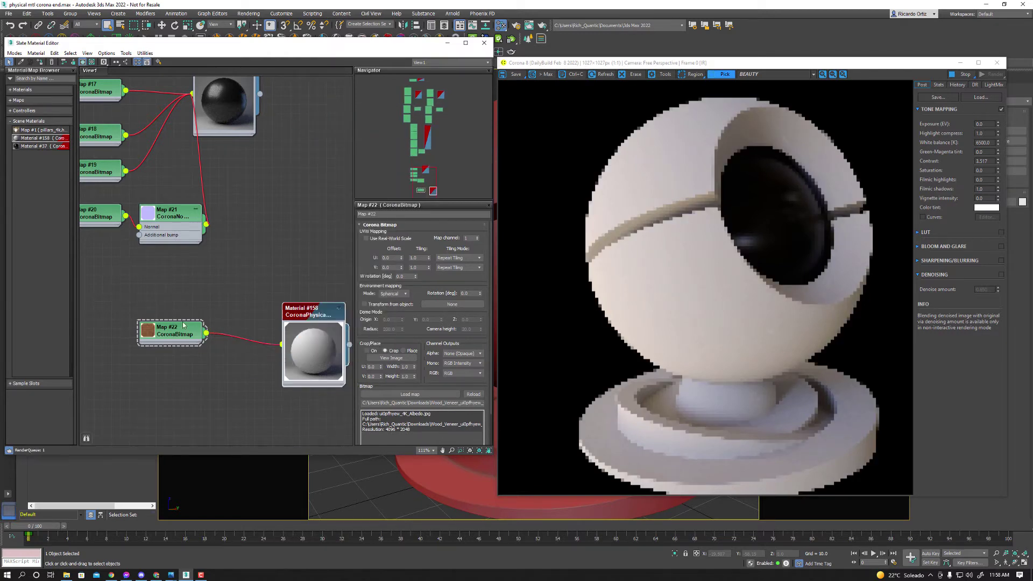
pyautogui.doubleClick(422, 267)
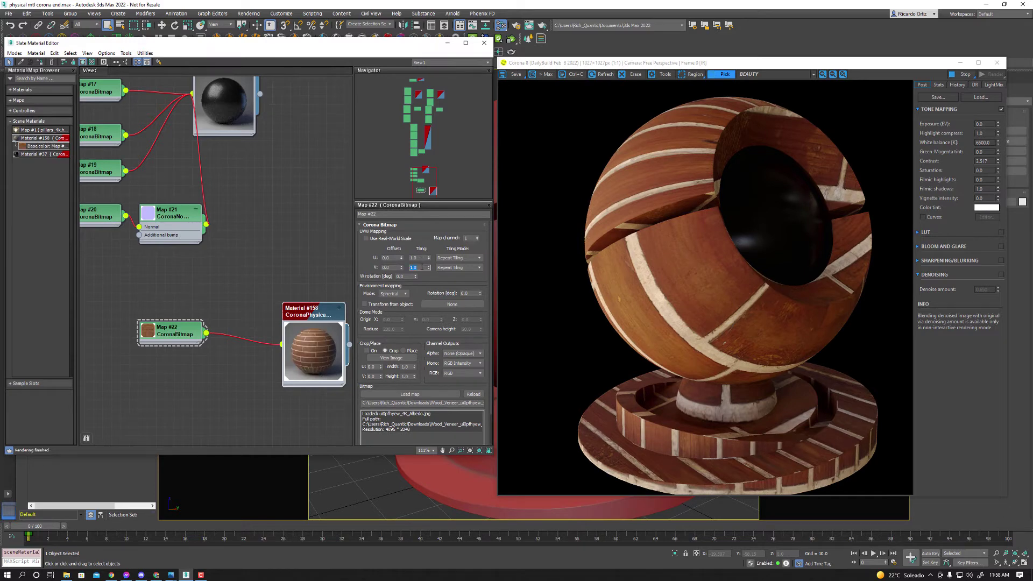
# Step: Set Map #22's tiling to U 5.0 and V 10.0
pyautogui.write('3')
pyautogui.press('Return')
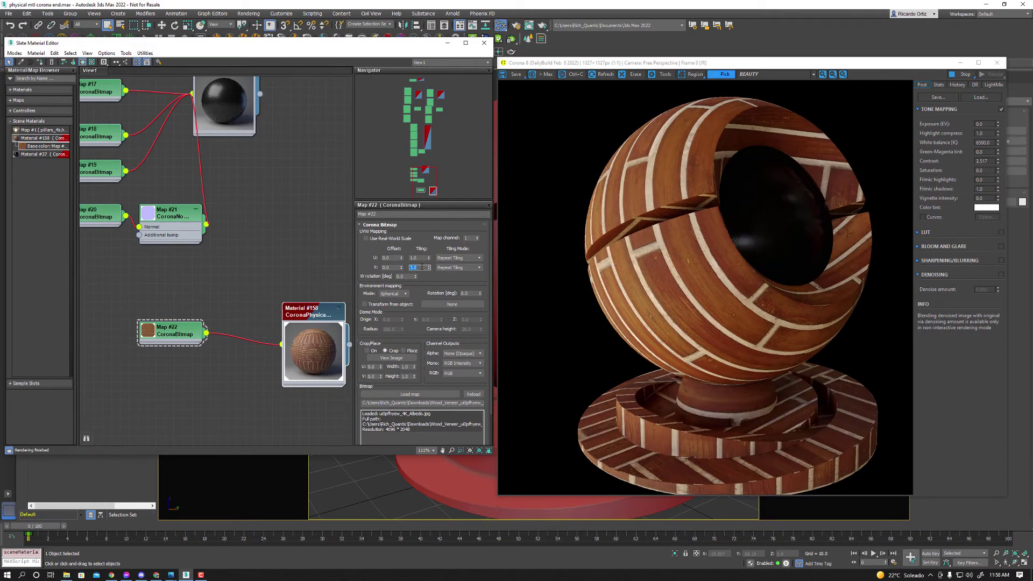
pyautogui.write('5')
pyautogui.press('Return')
pyautogui.doubleClick(417, 258)
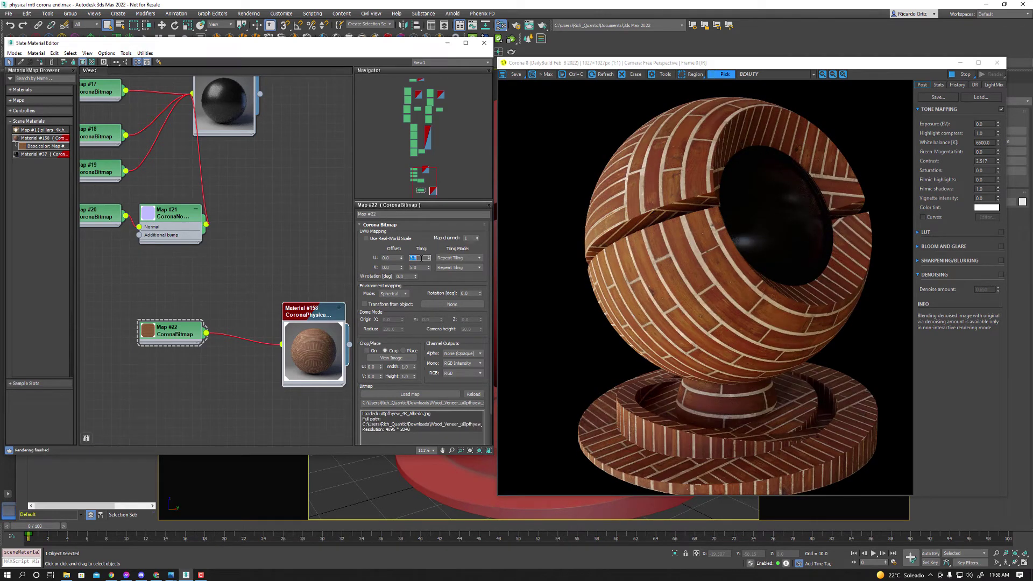
pyautogui.write('5')
pyautogui.press('Return')
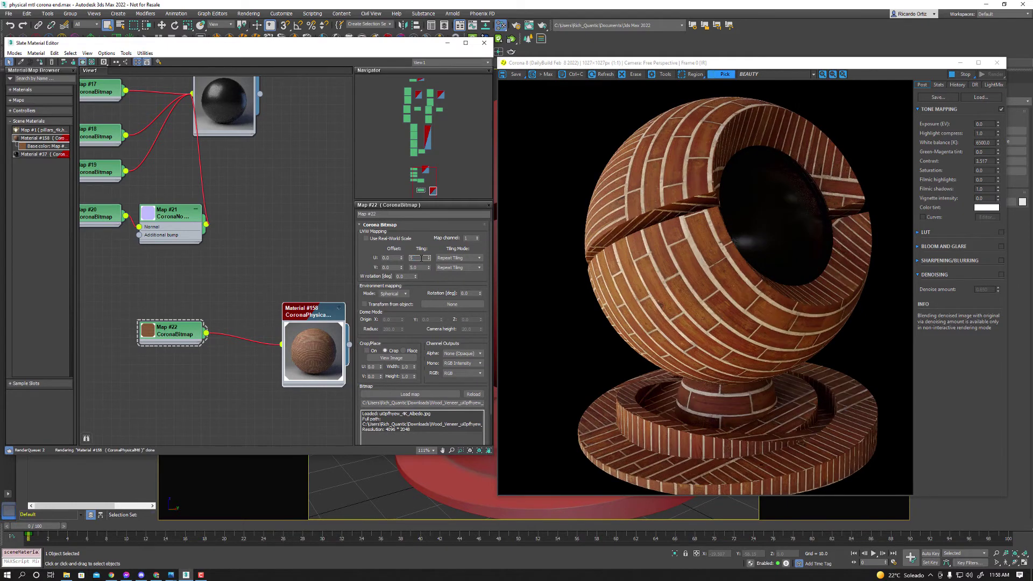
pyautogui.press('Tab')
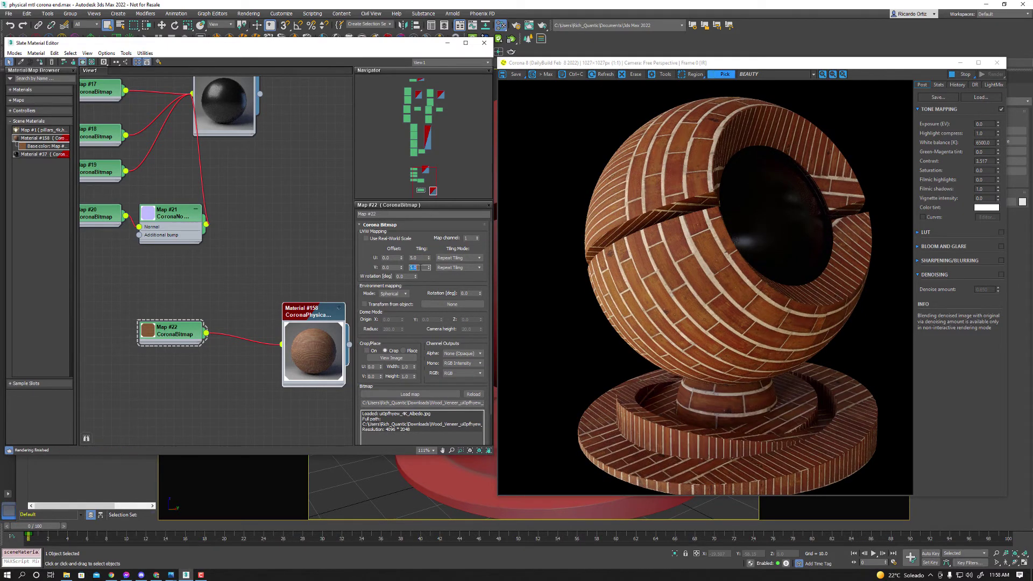
pyautogui.press('Return')
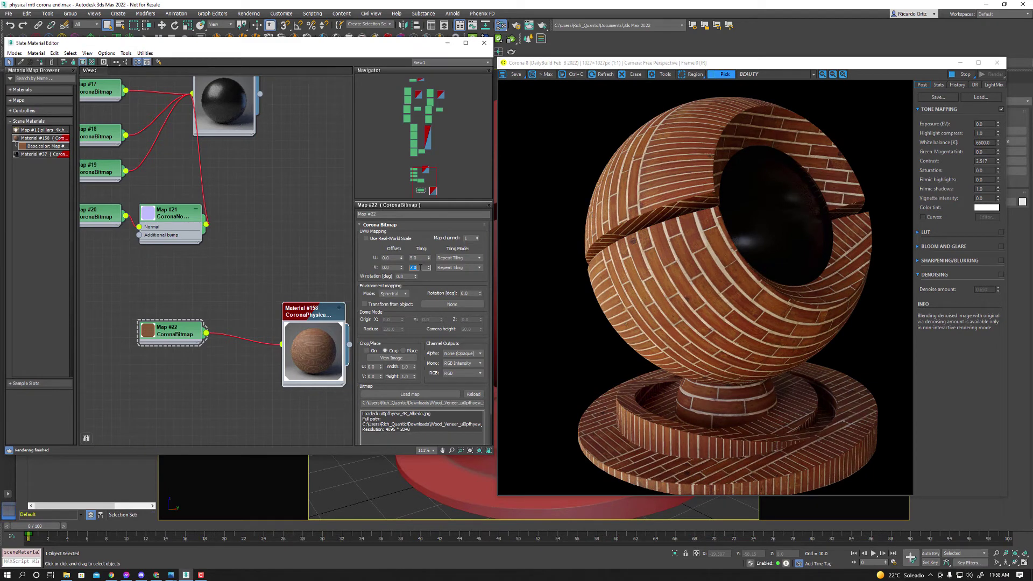
pyautogui.write('10')
pyautogui.press('Return')
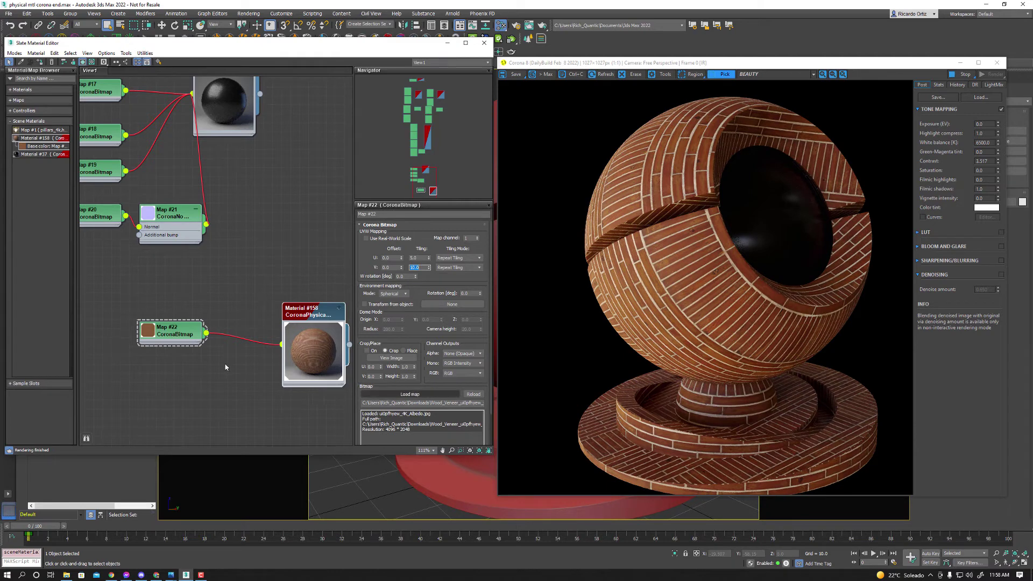
pyautogui.click(168, 575)
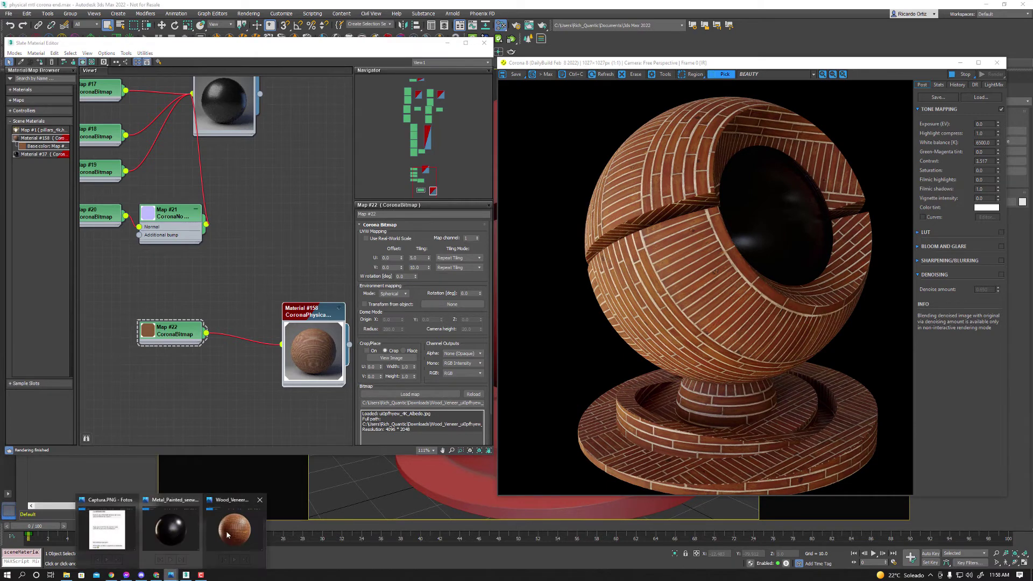
pyautogui.click(253, 497)
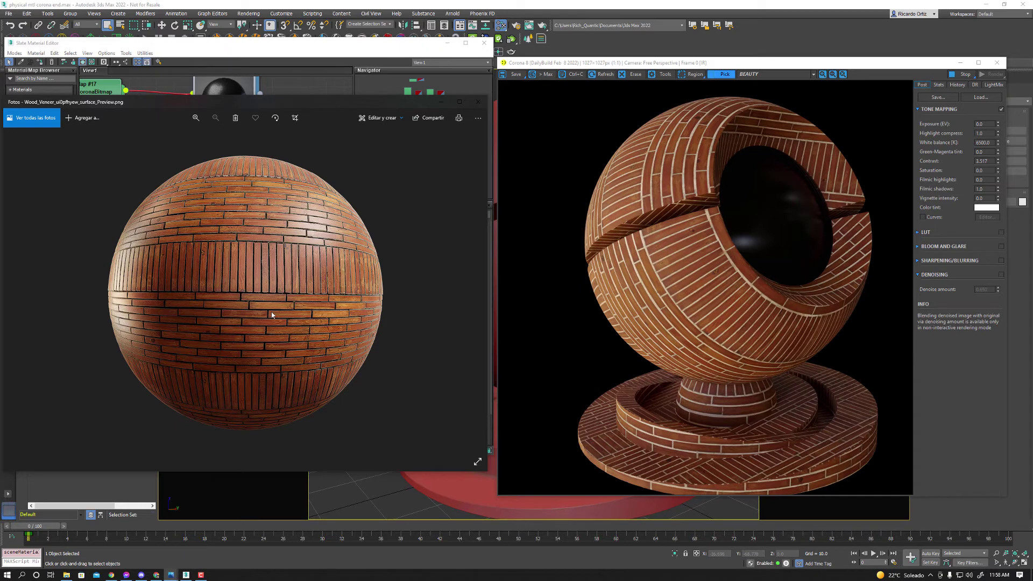
pyautogui.press('super+Down')
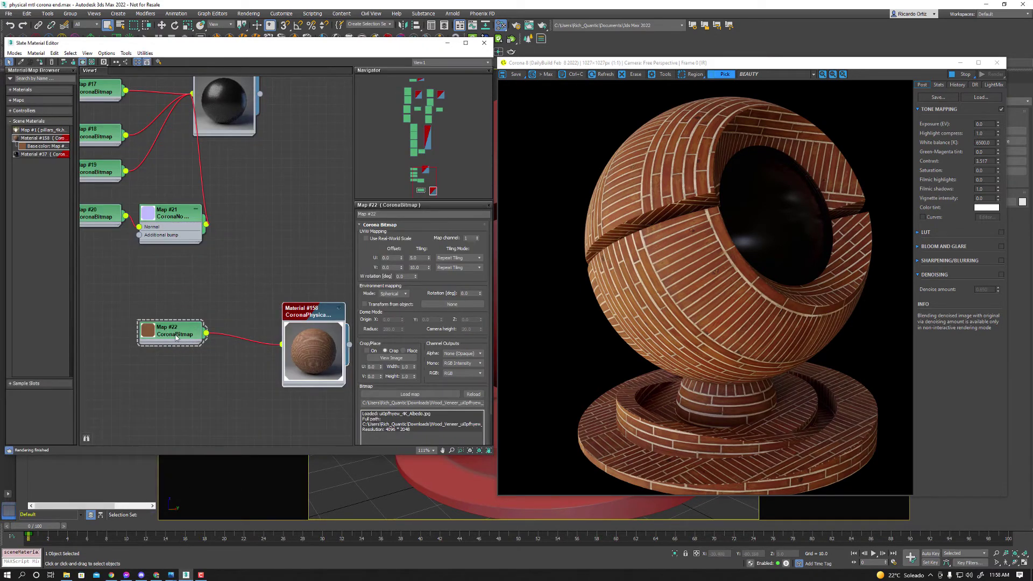
# Step: Duplicate Map #22 as Map #23 and load the ui0pfhyew_4K_AO texture into it
pyautogui.keyDown('shift'); pyautogui.moveTo(175, 337); pyautogui.dragTo(183, 297); pyautogui.keyUp('shift')
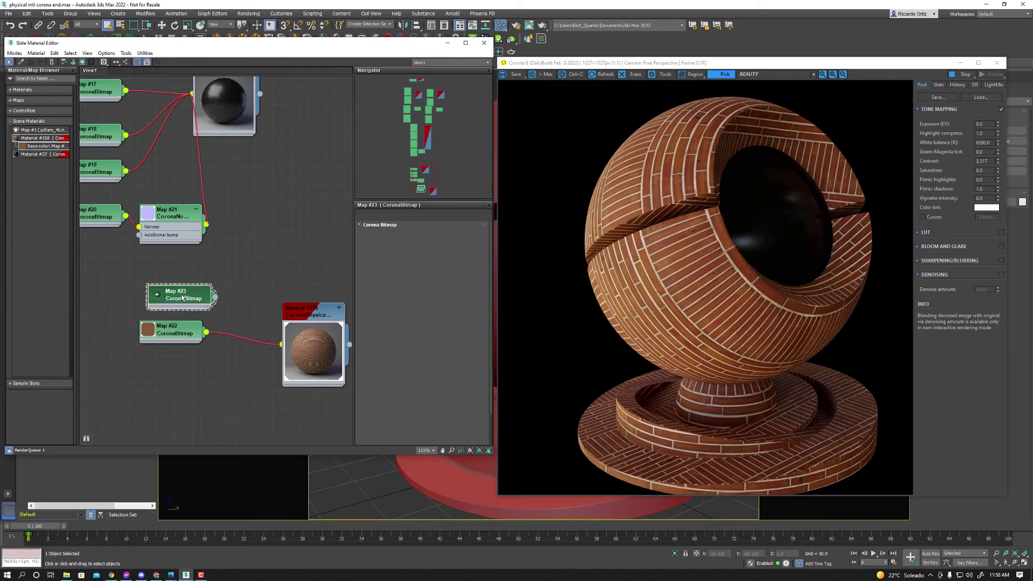
pyautogui.click(406, 394)
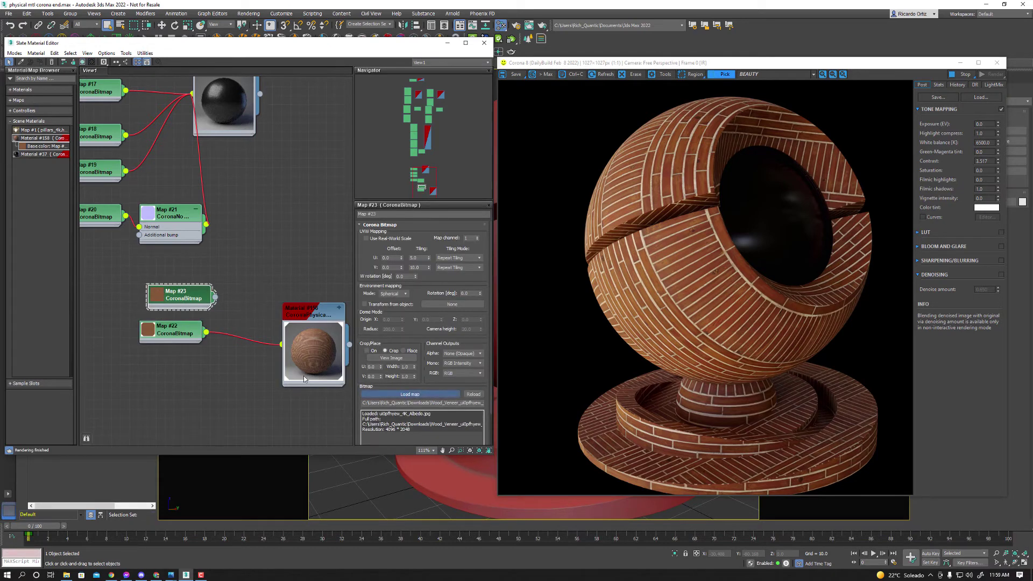
pyautogui.click(112, 81)
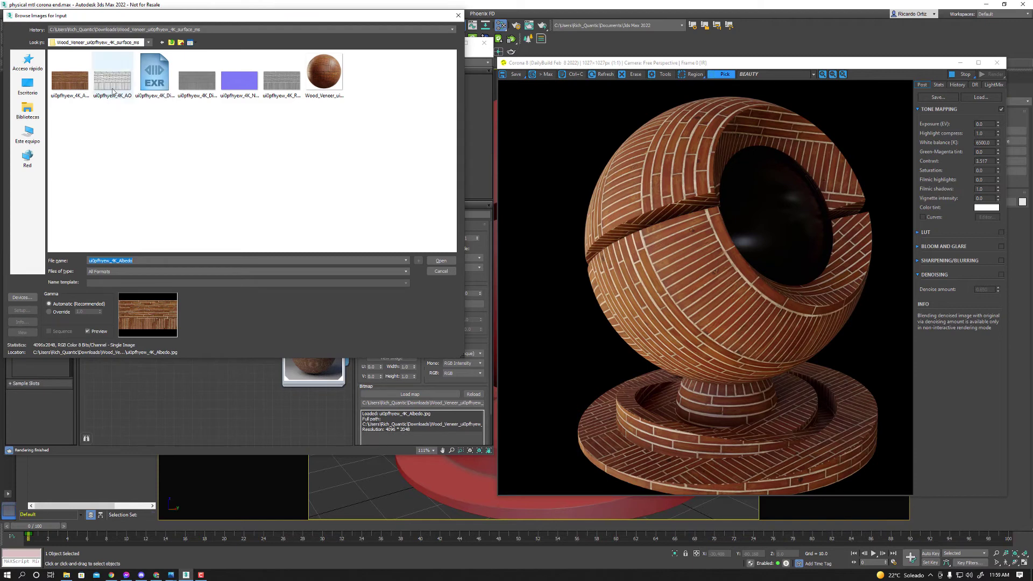
pyautogui.click(441, 270)
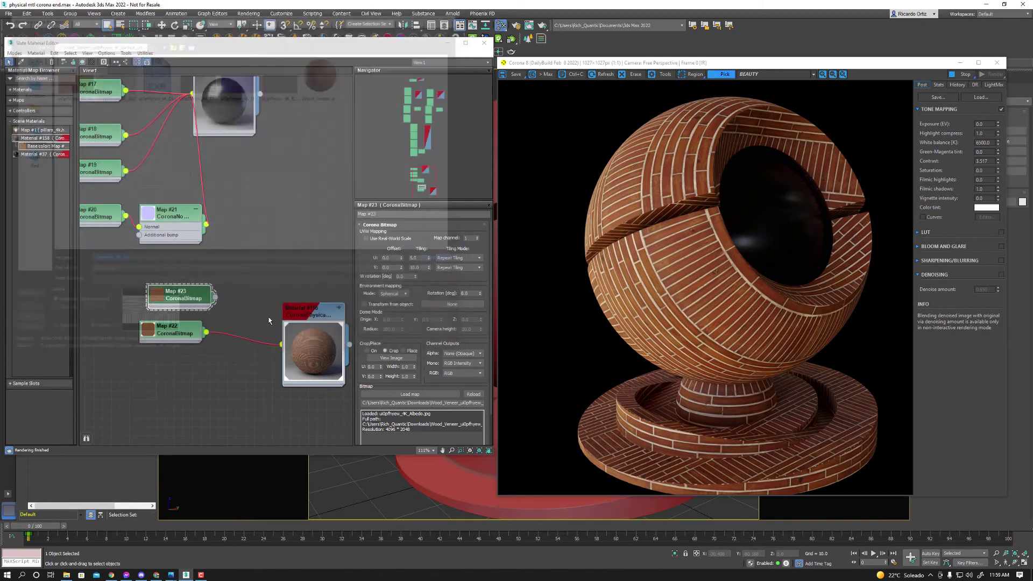
pyautogui.moveTo(165, 295); pyautogui.dragTo(156, 295)
# Step: Add a CoronaMix node with the Albedo map as Bottom and the AO map as Top
pyautogui.rightClick(237, 293)
pyautogui.moveTo(274, 305)
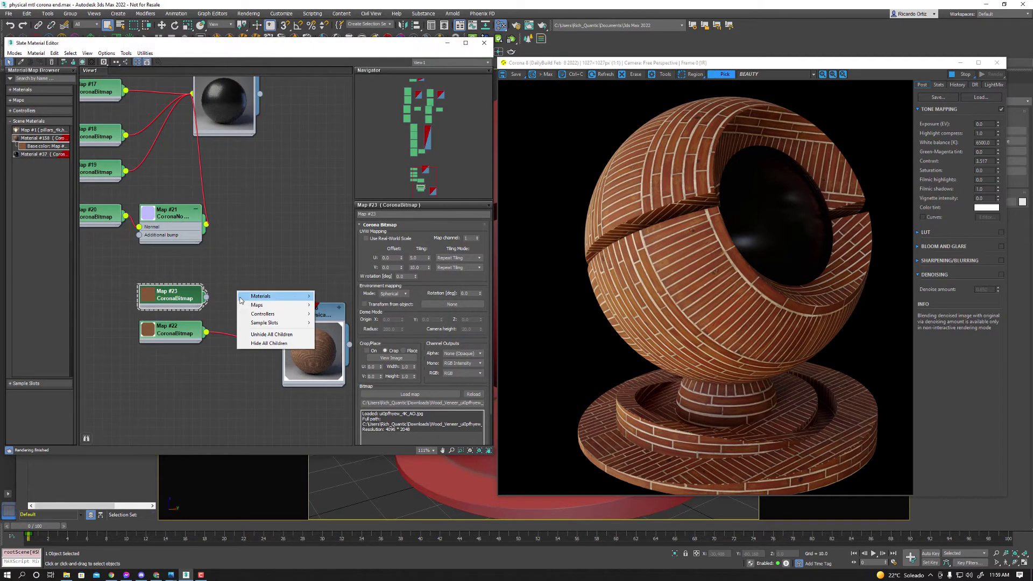
pyautogui.moveTo(334, 349)
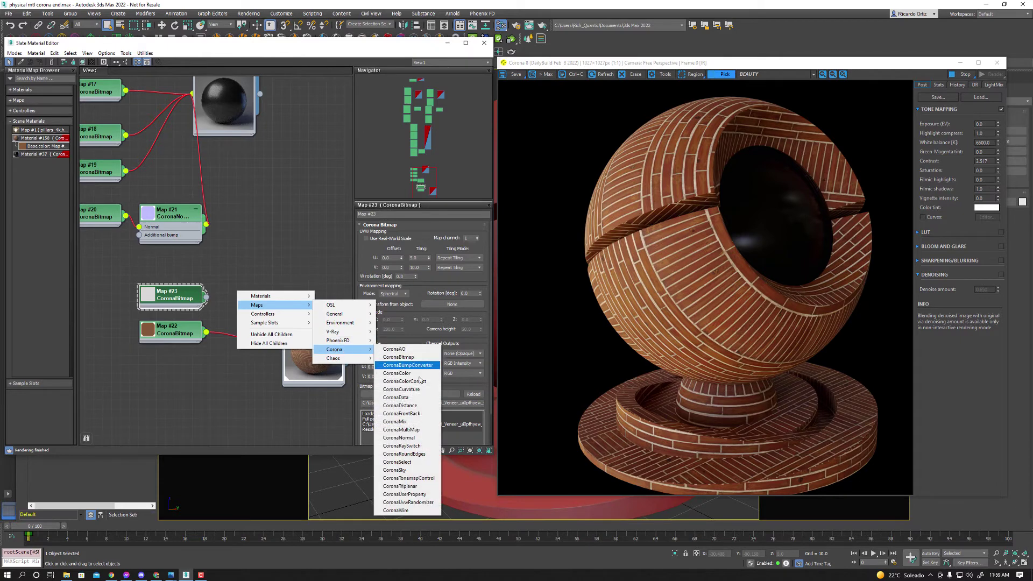
pyautogui.click(420, 423)
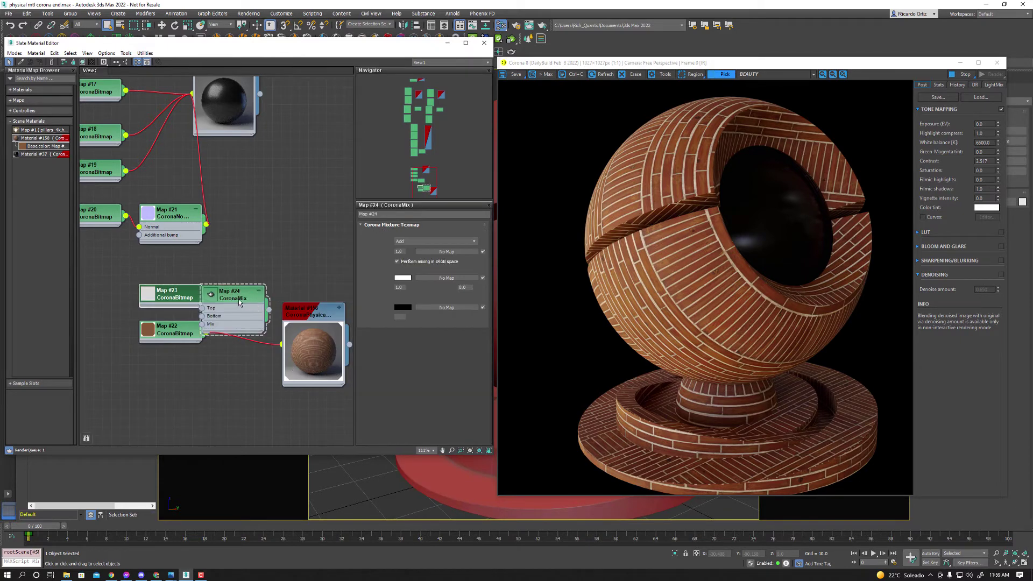
pyautogui.moveTo(239, 302); pyautogui.dragTo(266, 284)
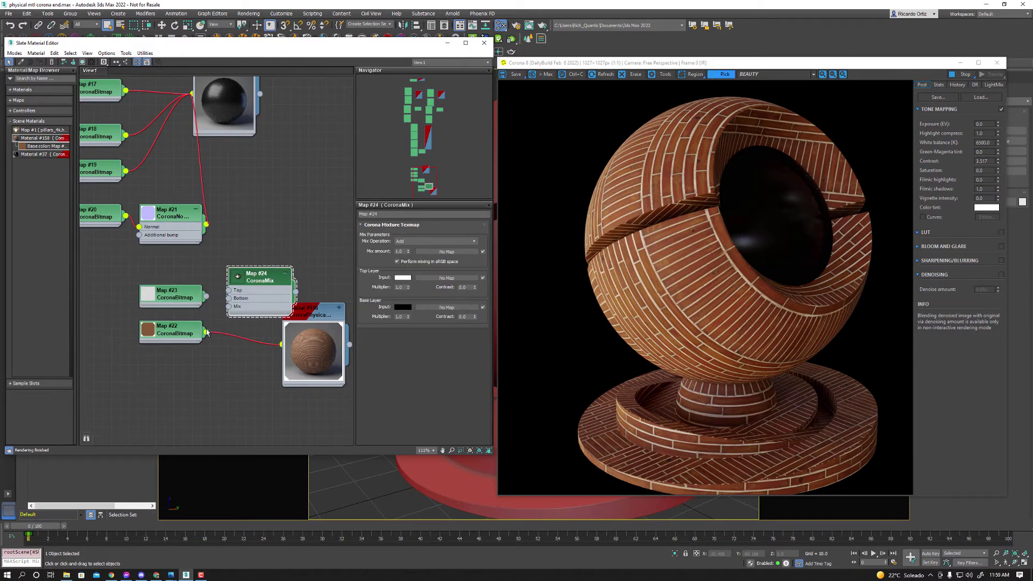
pyautogui.moveTo(207, 332); pyautogui.dragTo(229, 298)
pyautogui.moveTo(223, 293); pyautogui.dragTo(228, 290)
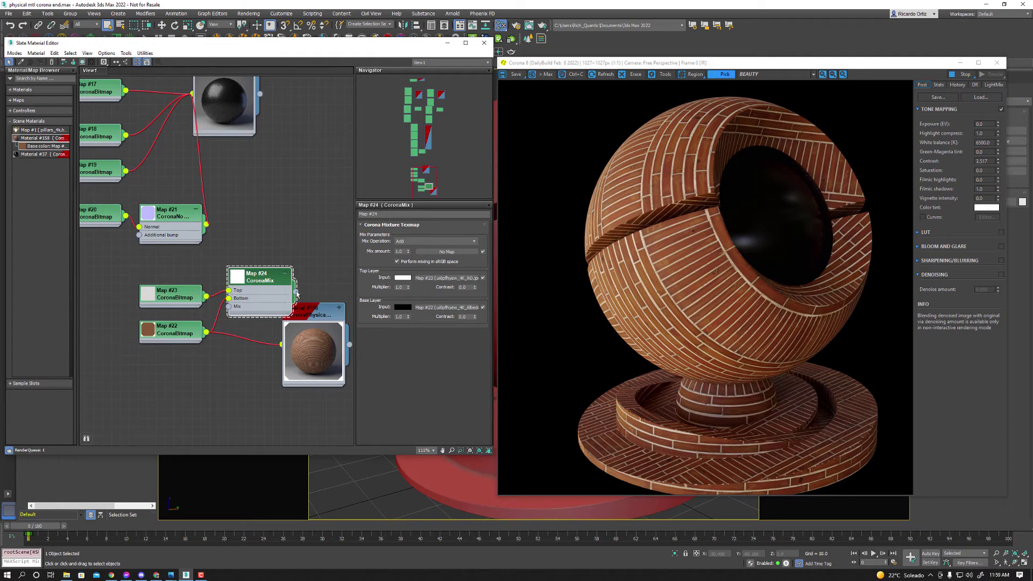
# Step: Feed the CoronaMix into Material #158's Base color and set its operation to Multiply
pyautogui.moveTo(301, 310); pyautogui.dragTo(301, 338)
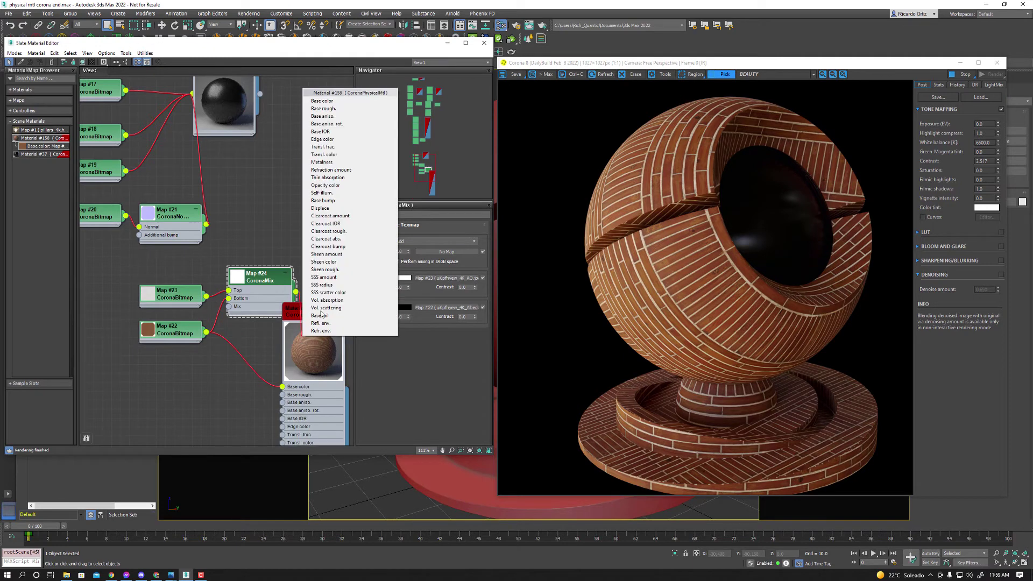
pyautogui.click(329, 100)
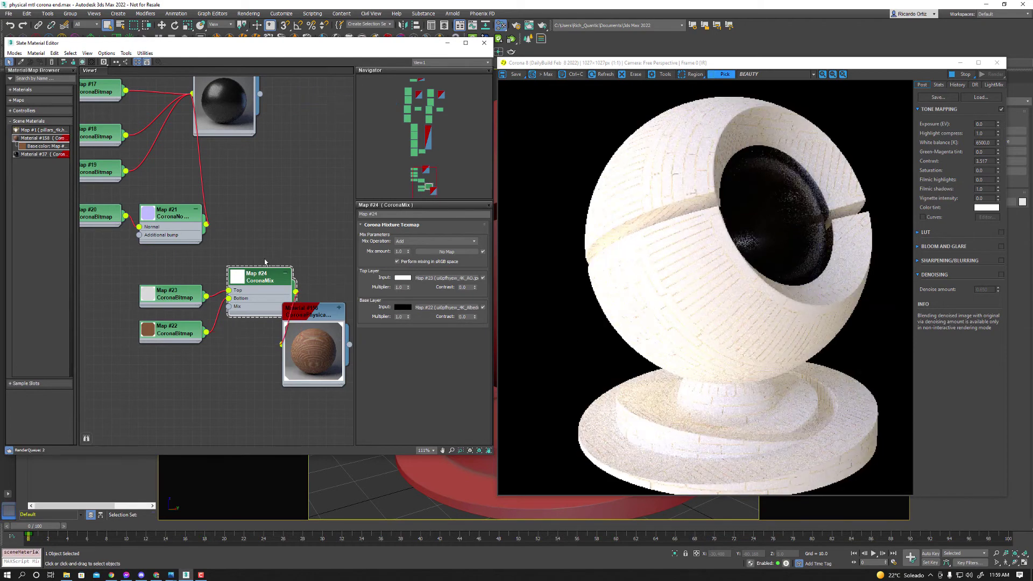
pyautogui.click(423, 240)
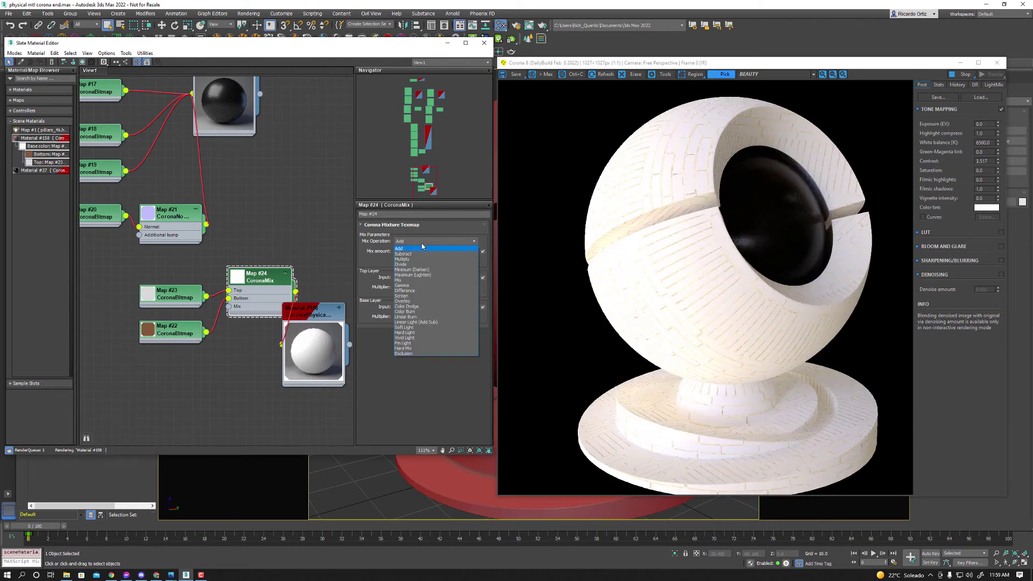
pyautogui.click(413, 259)
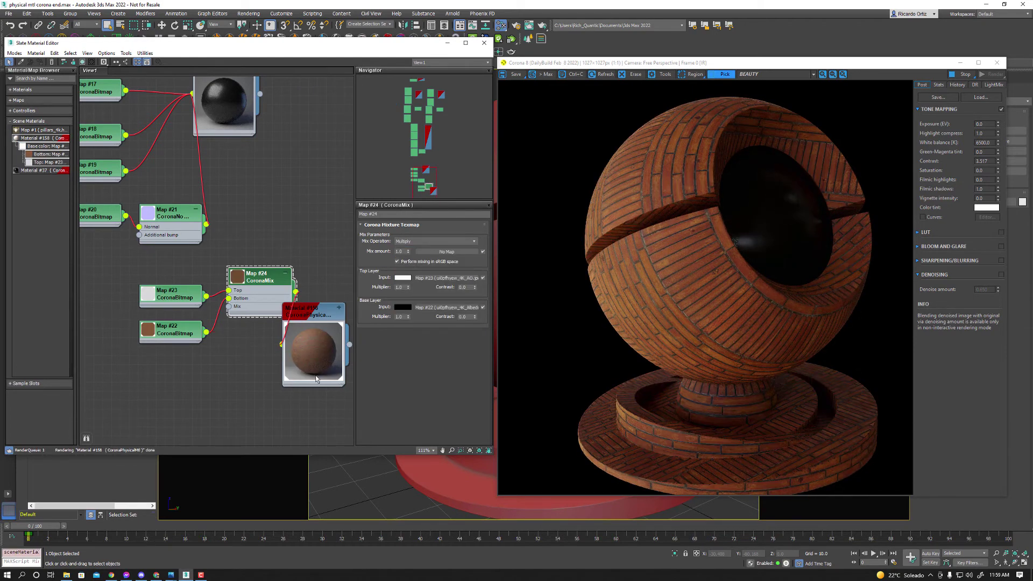
pyautogui.moveTo(229, 339); pyautogui.dragTo(230, 280, button='middle')
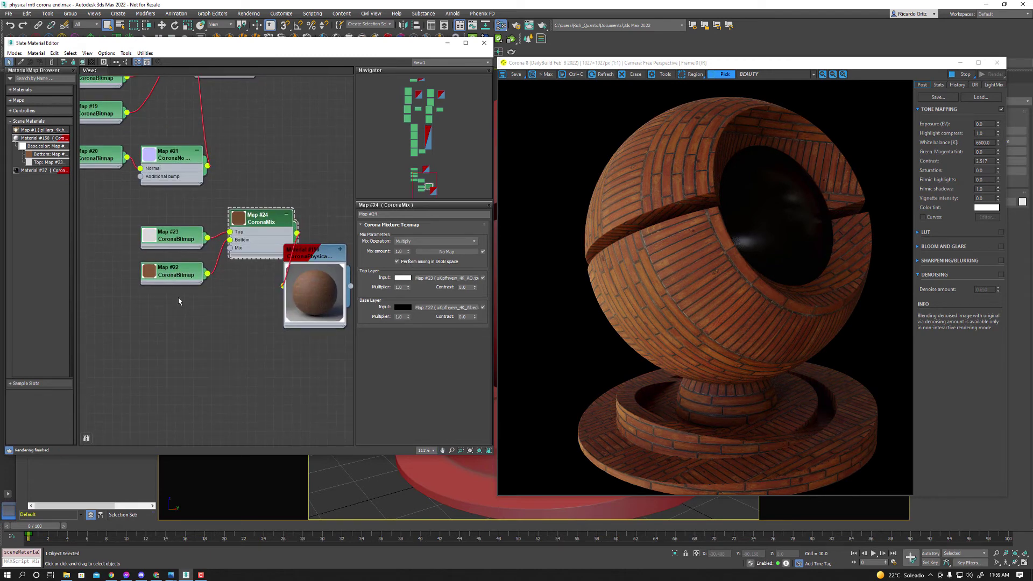
# Step: Add a bitmap with the Roughness image (gamma override) and wire it to Base roughness
pyautogui.keyDown('shift'); pyautogui.moveTo(176, 279); pyautogui.dragTo(177, 380); pyautogui.keyUp('shift')
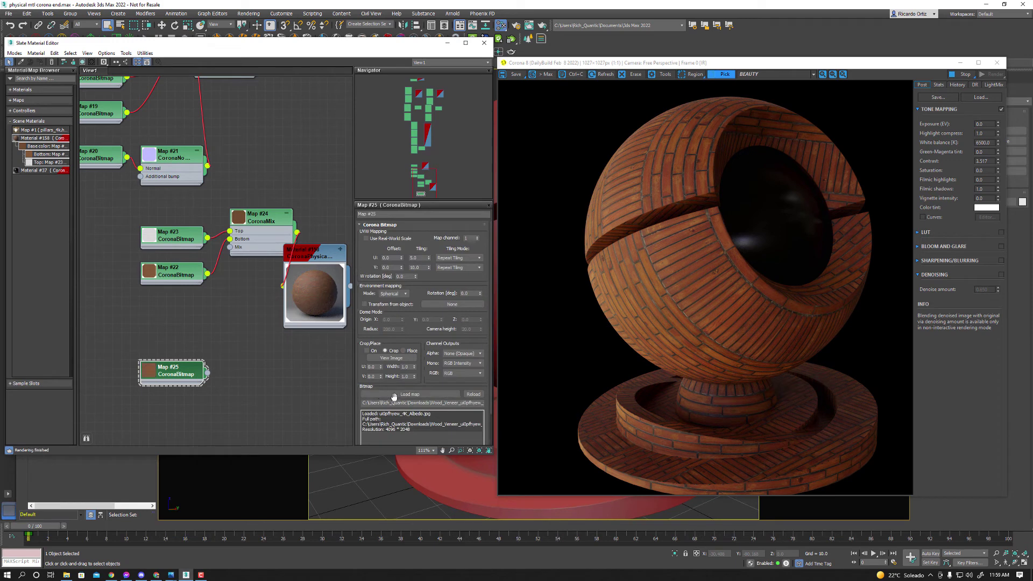
pyautogui.click(390, 395)
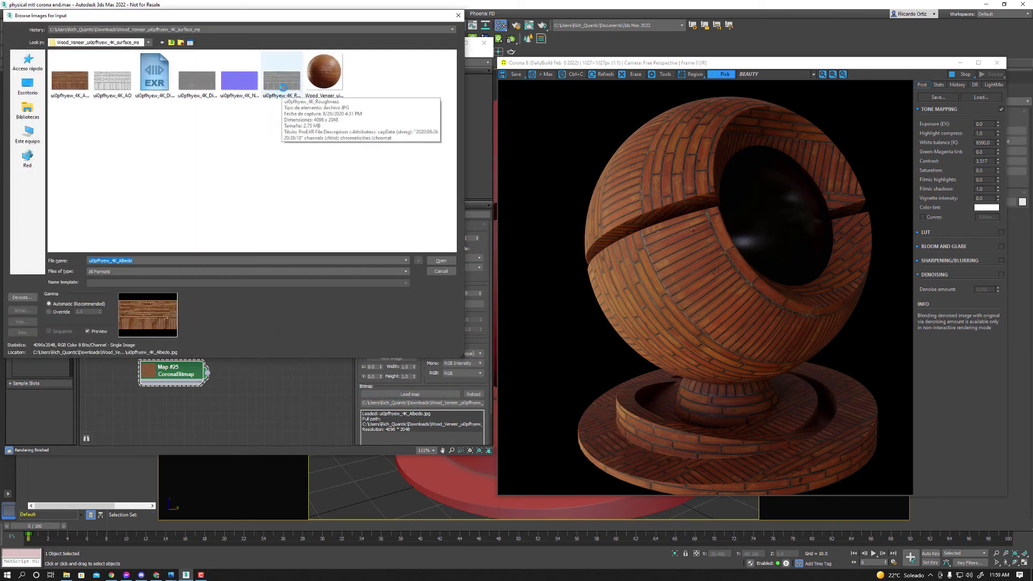
pyautogui.click(282, 87)
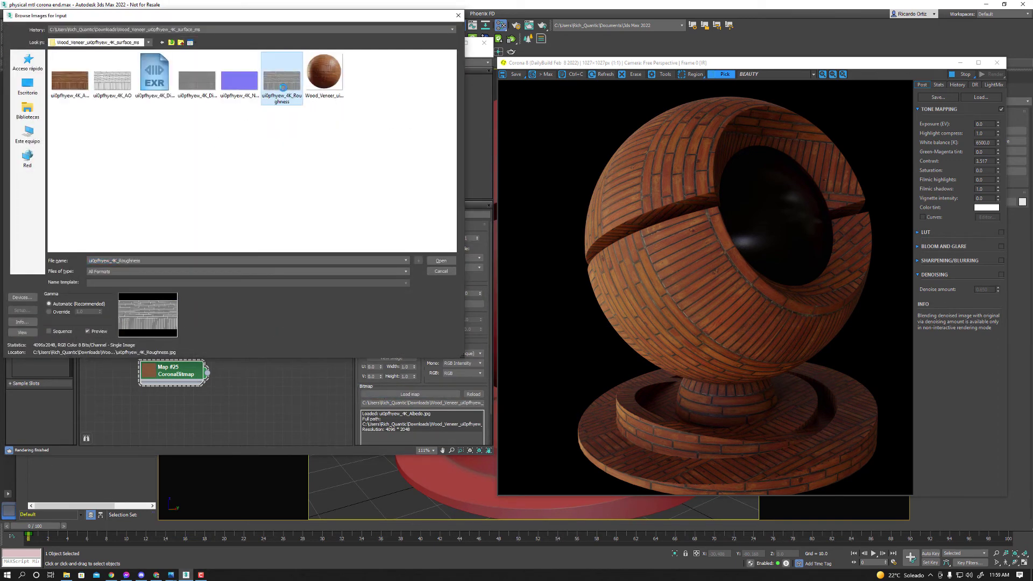
pyautogui.click(60, 313)
pyautogui.click(441, 261)
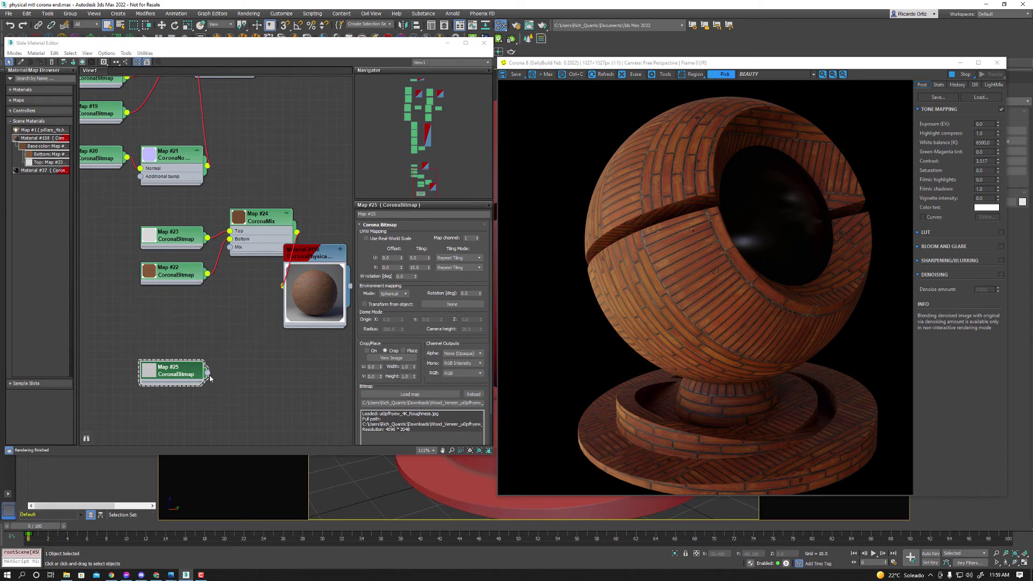
pyautogui.doubleClick(317, 259)
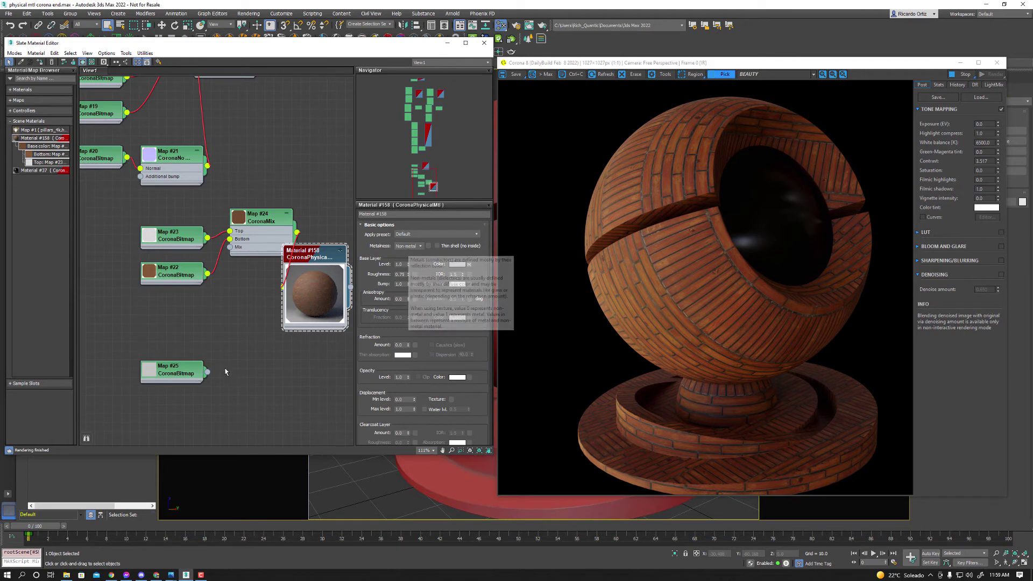
pyautogui.moveTo(294, 311); pyautogui.dragTo(294, 311)
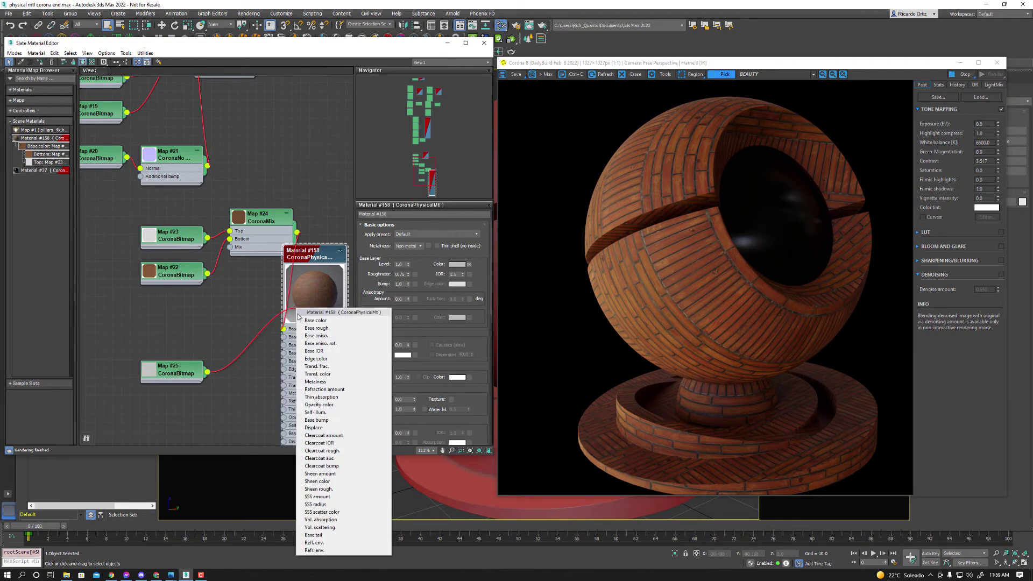
pyautogui.click(318, 327)
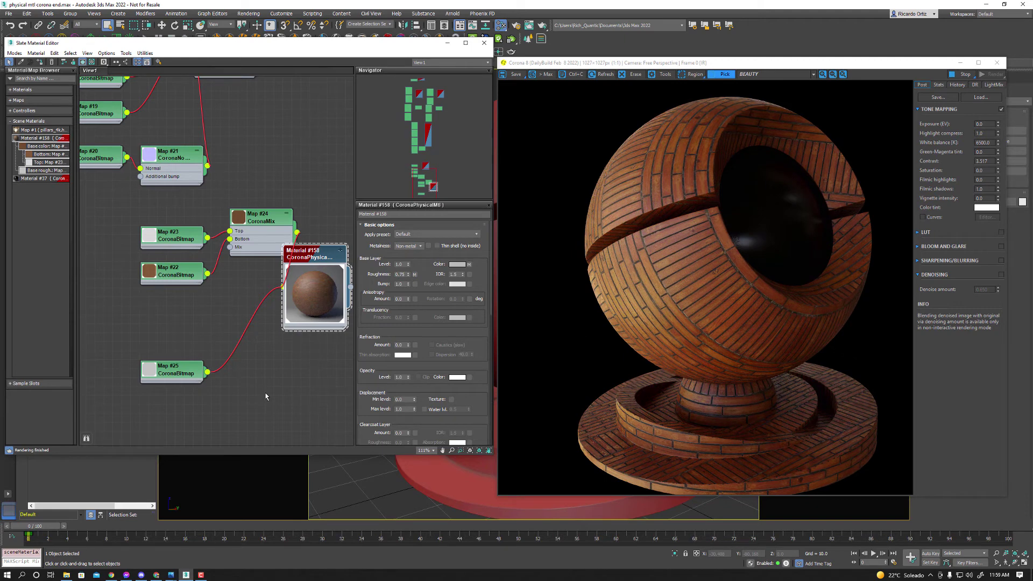
# Step: Copy the roughness bitmap below the original and choose the Normal image for it
pyautogui.moveTo(254, 341); pyautogui.dragTo(249, 297, button='middle')
pyautogui.keyDown('shift'); pyautogui.moveTo(166, 334); pyautogui.dragTo(173, 383); pyautogui.keyUp('shift')
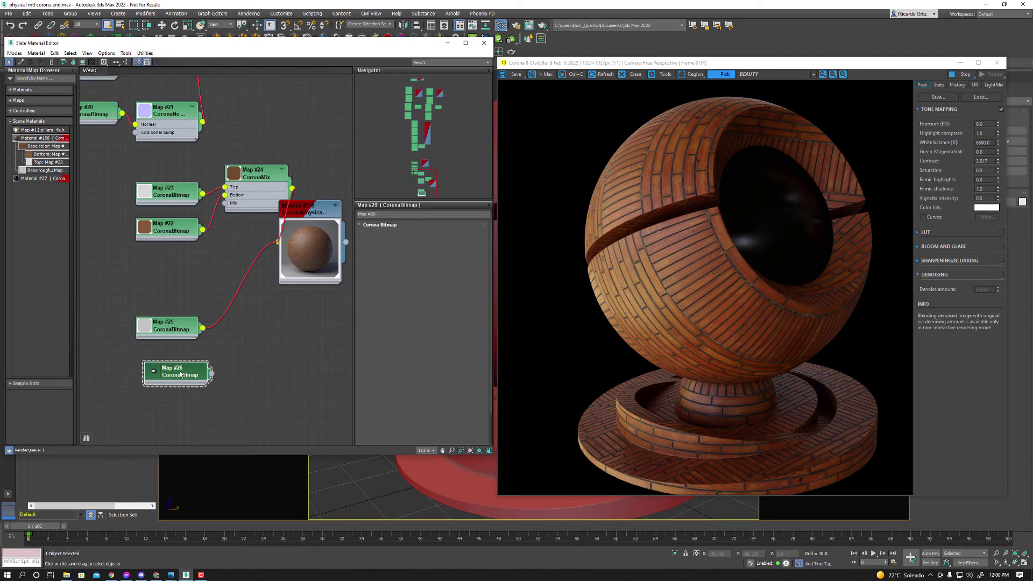
pyautogui.click(396, 394)
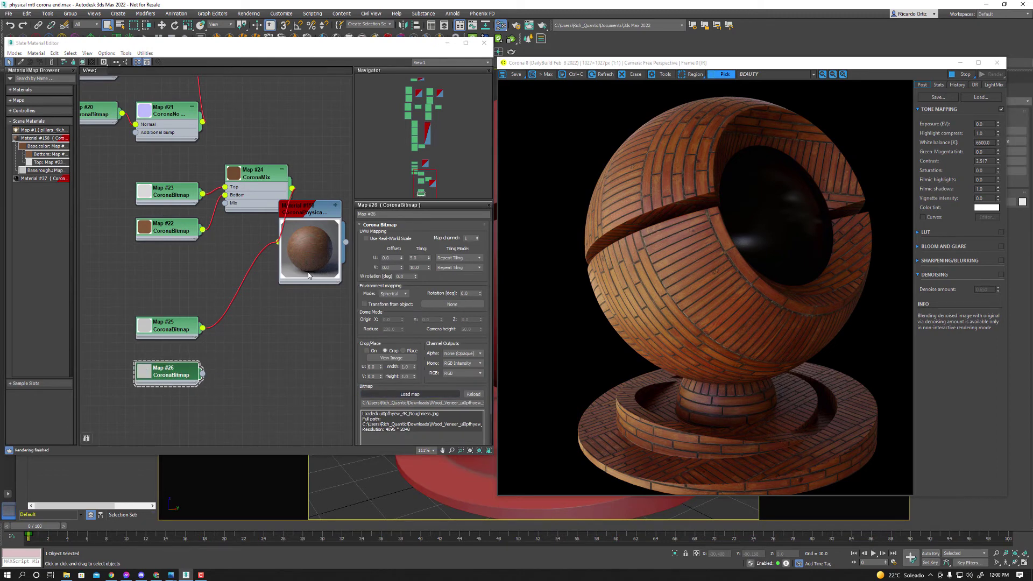
pyautogui.click(239, 79)
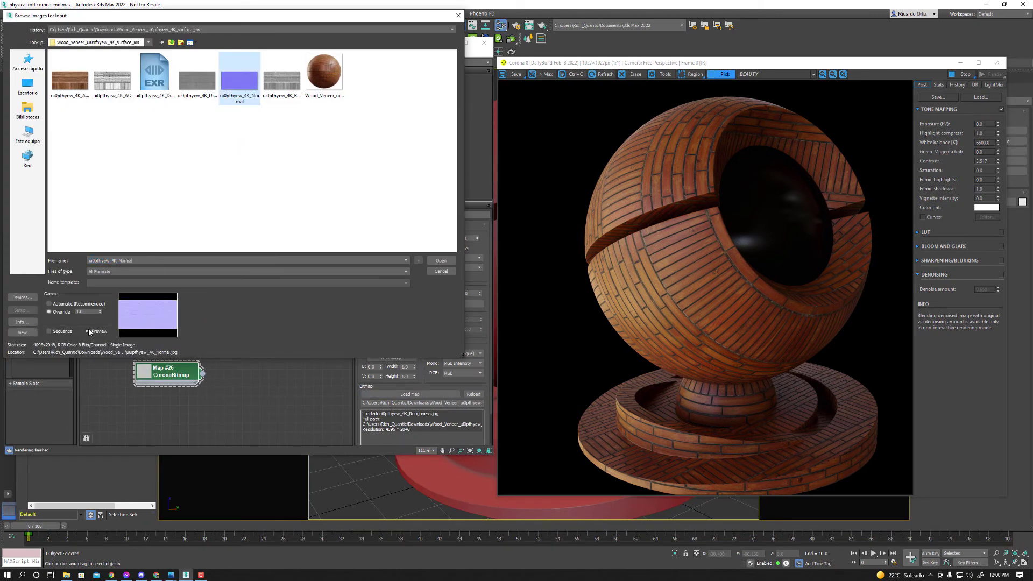
# Step: Route Map #26's Normal image through a new CoronaNormal node into Material #158's Base bump
pyautogui.doubleClick(239, 79)
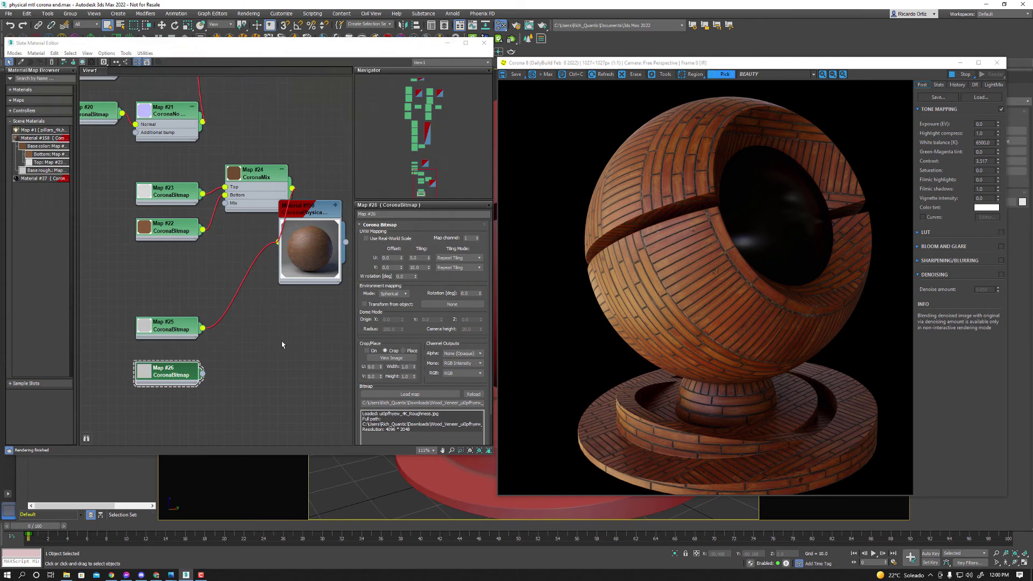
pyautogui.rightClick(253, 362)
pyautogui.moveTo(350, 418)
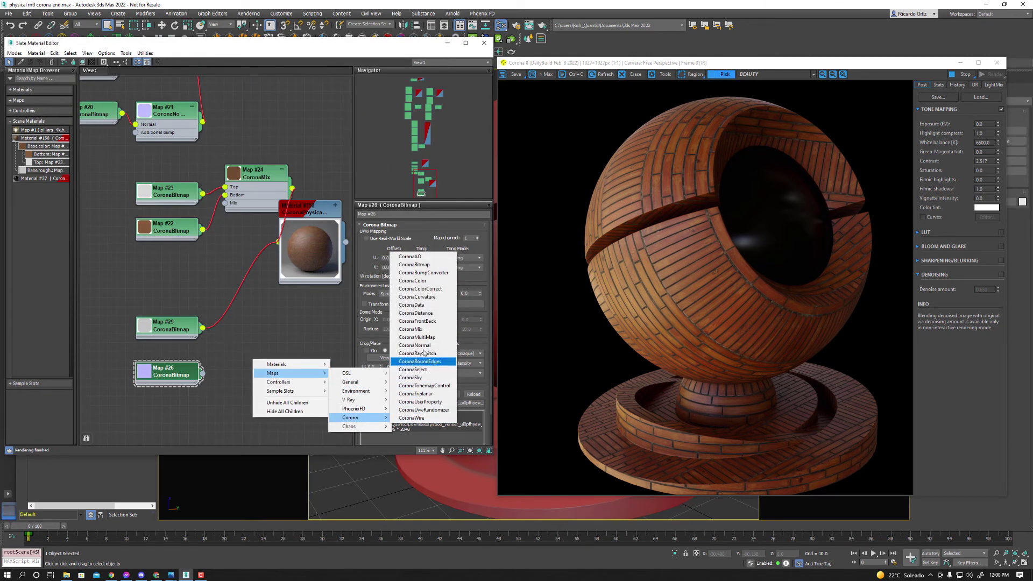
pyautogui.click(417, 345)
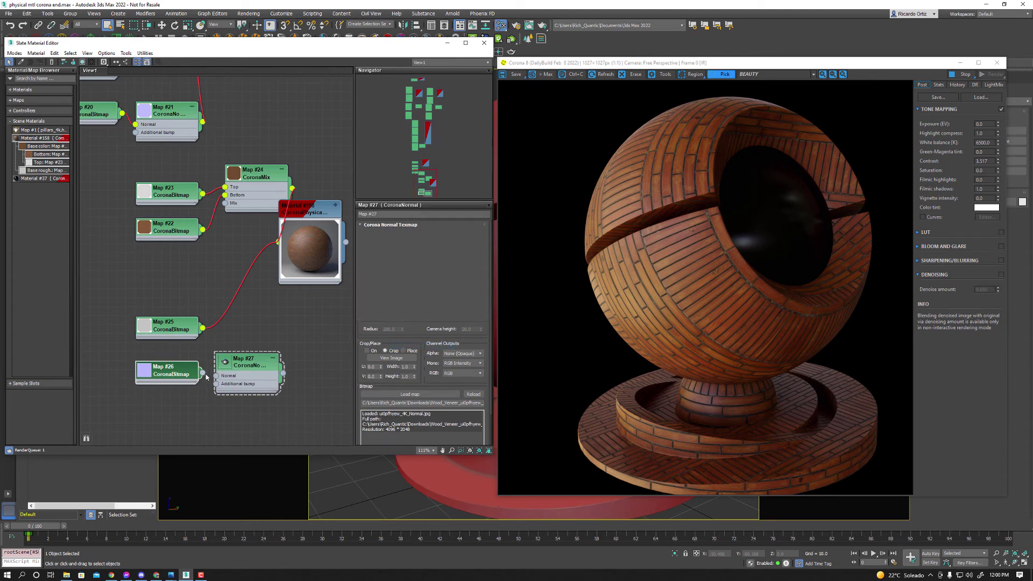
pyautogui.moveTo(203, 374); pyautogui.dragTo(217, 376)
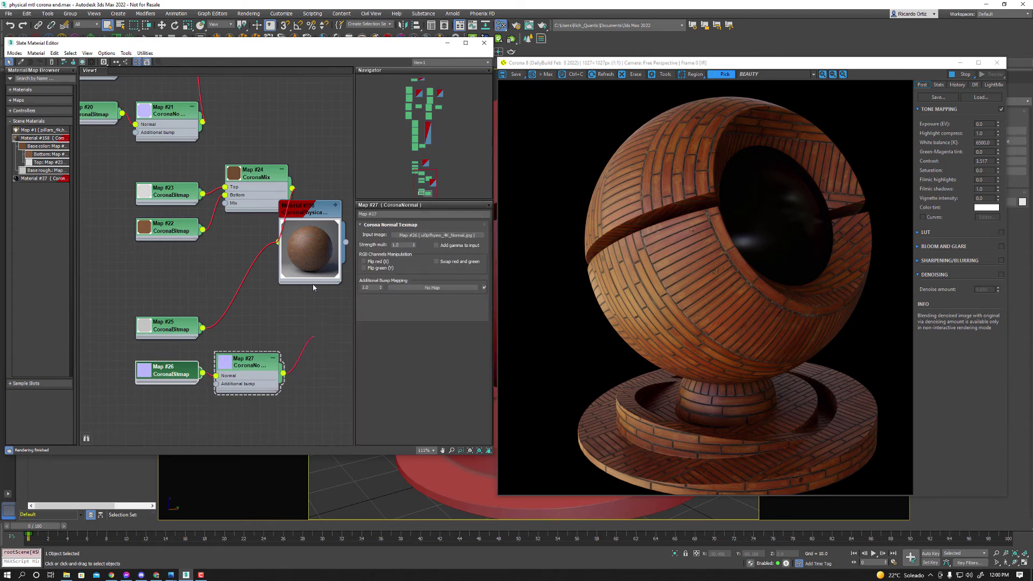
pyautogui.moveTo(282, 375); pyautogui.dragTo(312, 269)
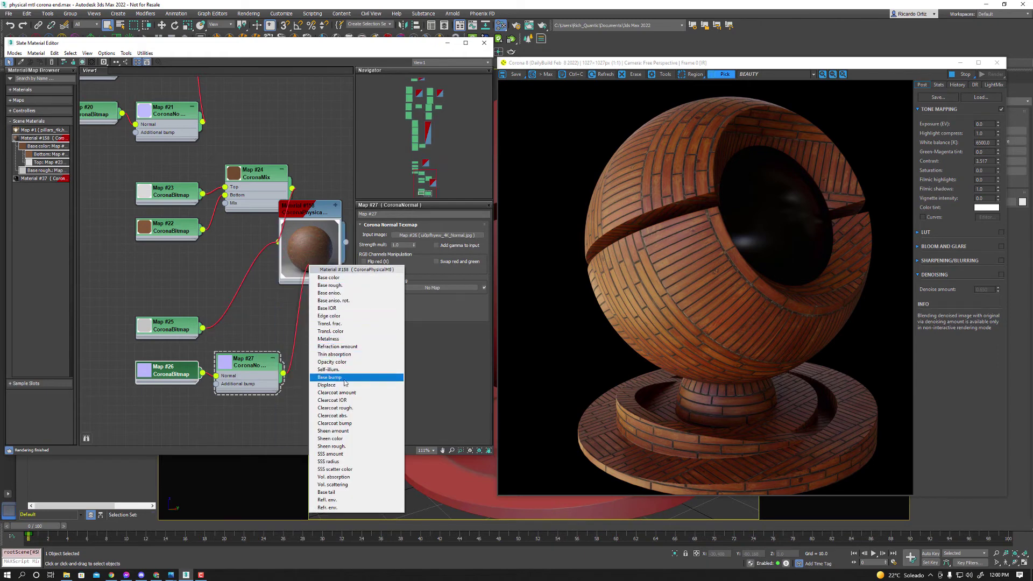
pyautogui.click(336, 377)
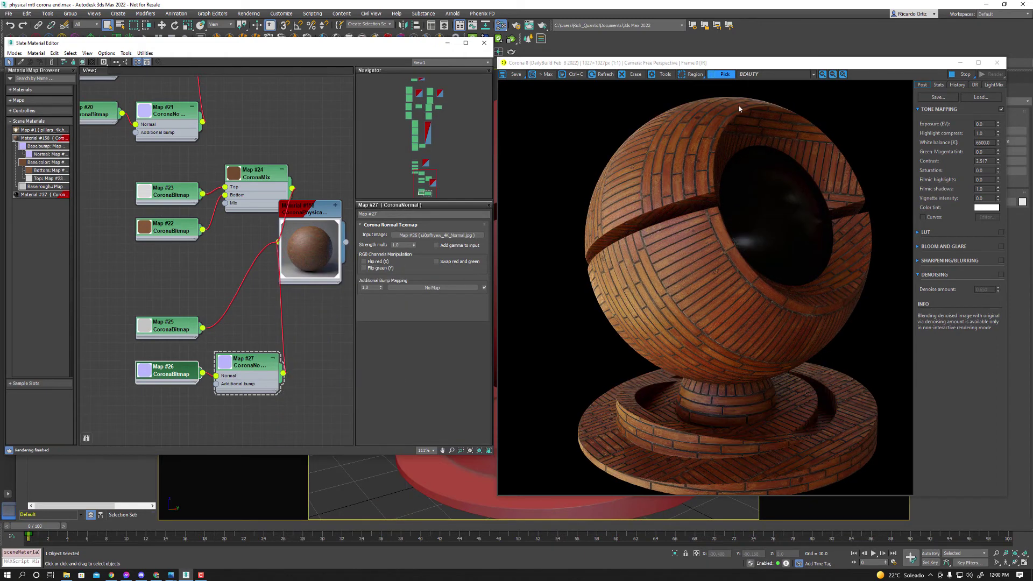
# Step: Check the CGeometry_NormalsShading pass and flip the CoronaNormal map's green (Y) channel
pyautogui.click(800, 76)
pyautogui.click(783, 104)
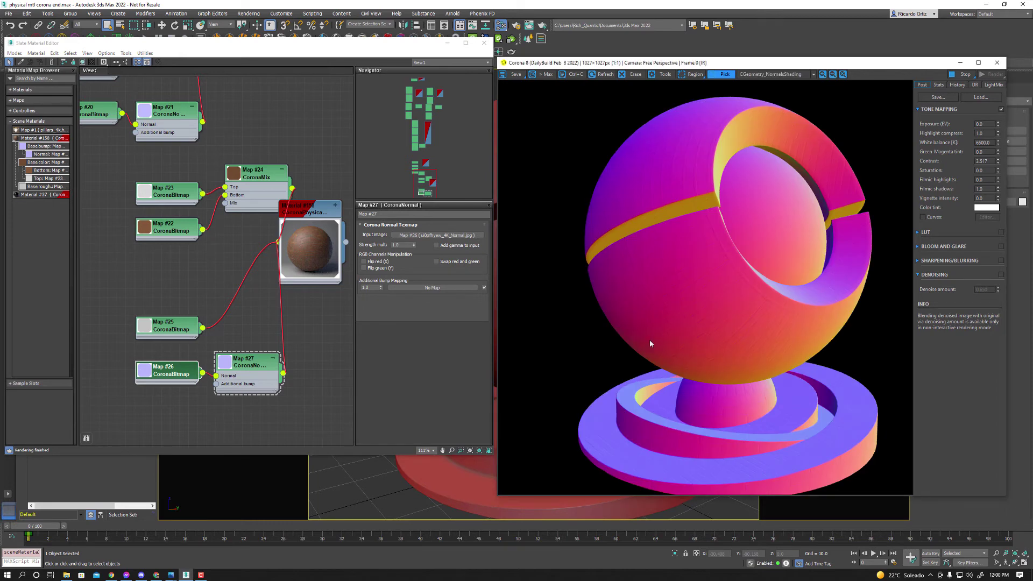
pyautogui.scroll(1, 677, 310)
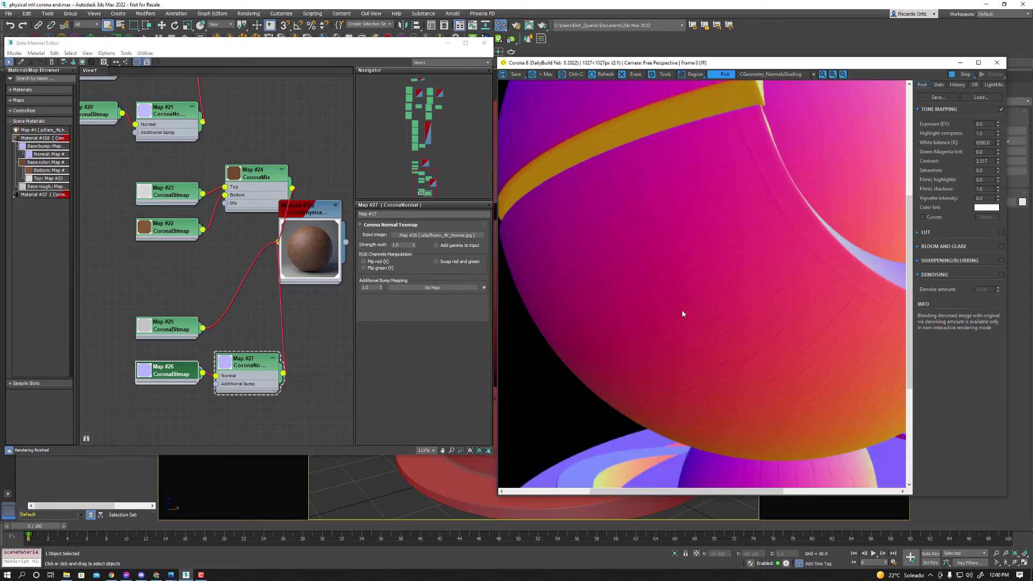
pyautogui.click(247, 364)
pyautogui.click(365, 269)
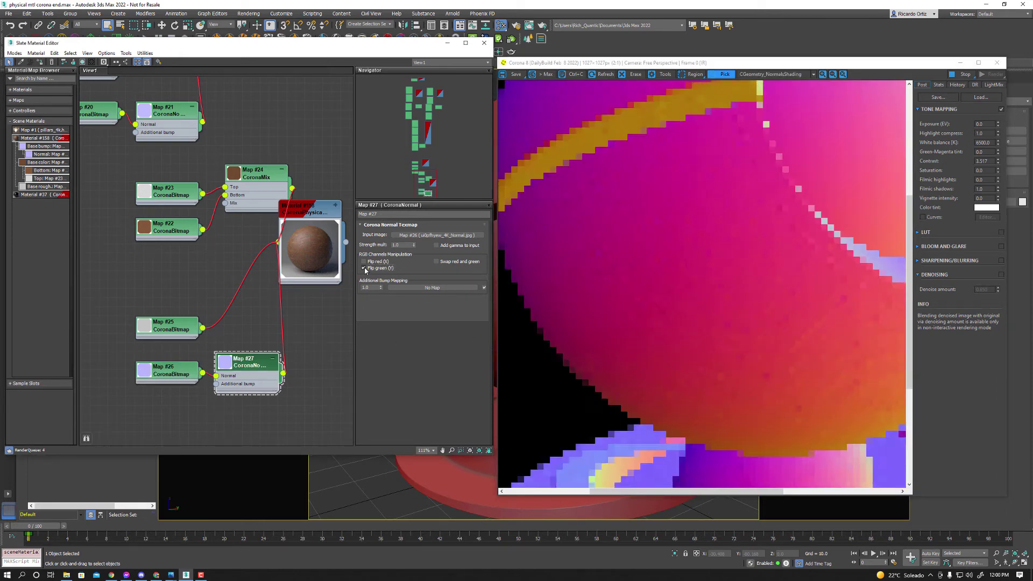
pyautogui.doubleClick(400, 246)
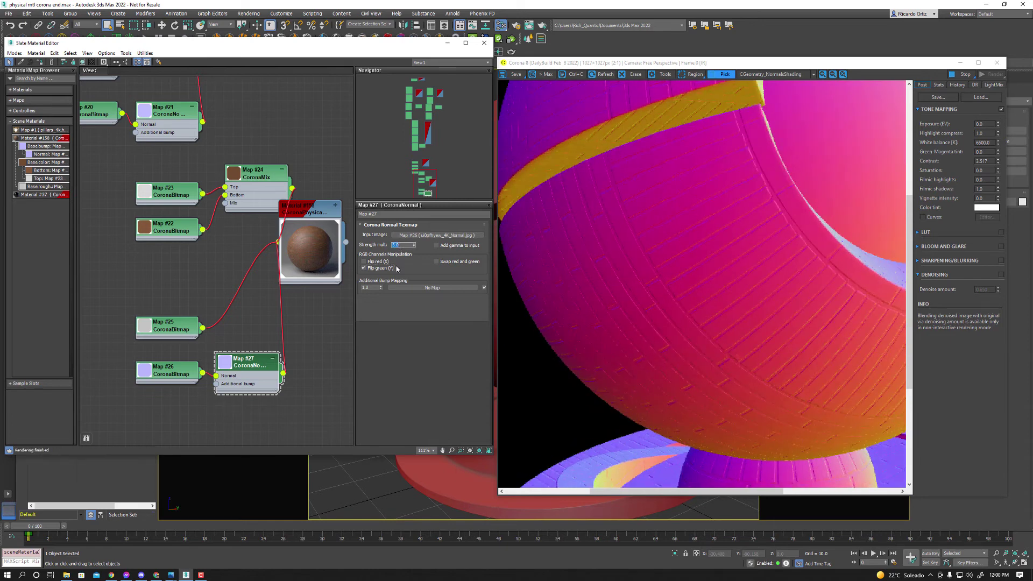
# Step: Return the VFB to BEAUTY and tidy the node graph layout
pyautogui.click(775, 74)
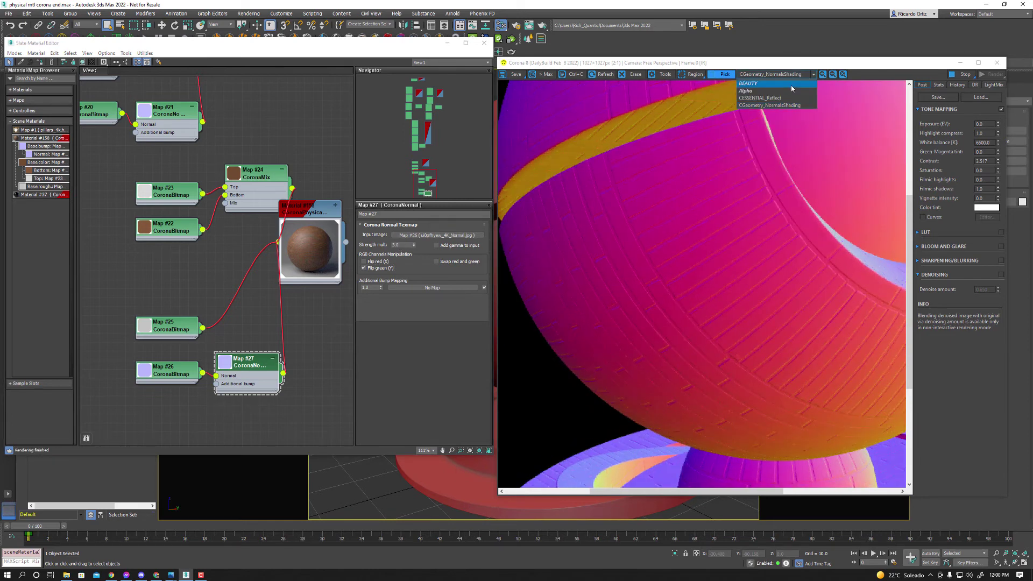
pyautogui.click(791, 85)
pyautogui.scroll(-2, 692, 339)
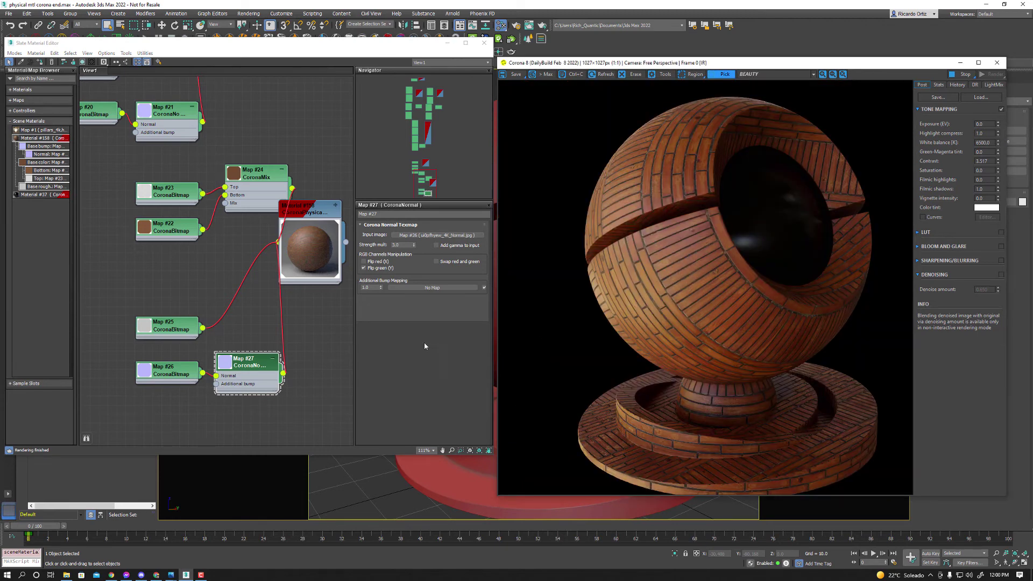
pyautogui.moveTo(331, 383); pyautogui.dragTo(271, 374, button='middle')
pyautogui.moveTo(240, 218); pyautogui.dragTo(258, 253)
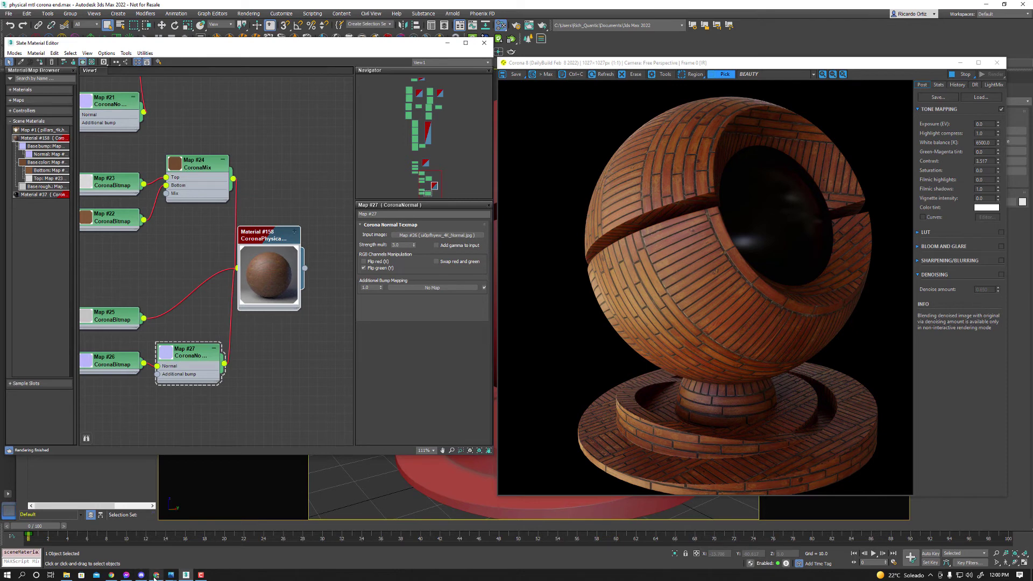
pyautogui.click(171, 574)
# Step: Dismiss the wood veneer preview in Photos and pan to the lower bitmap nodes
pyautogui.click(246, 532)
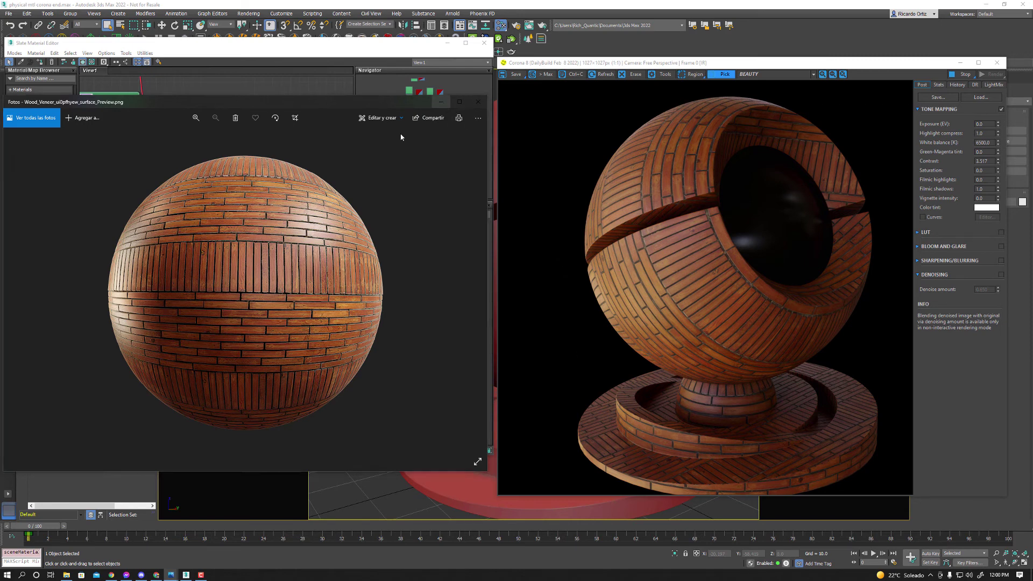
pyautogui.click(440, 102)
pyautogui.moveTo(292, 350); pyautogui.dragTo(316, 355, button='middle')
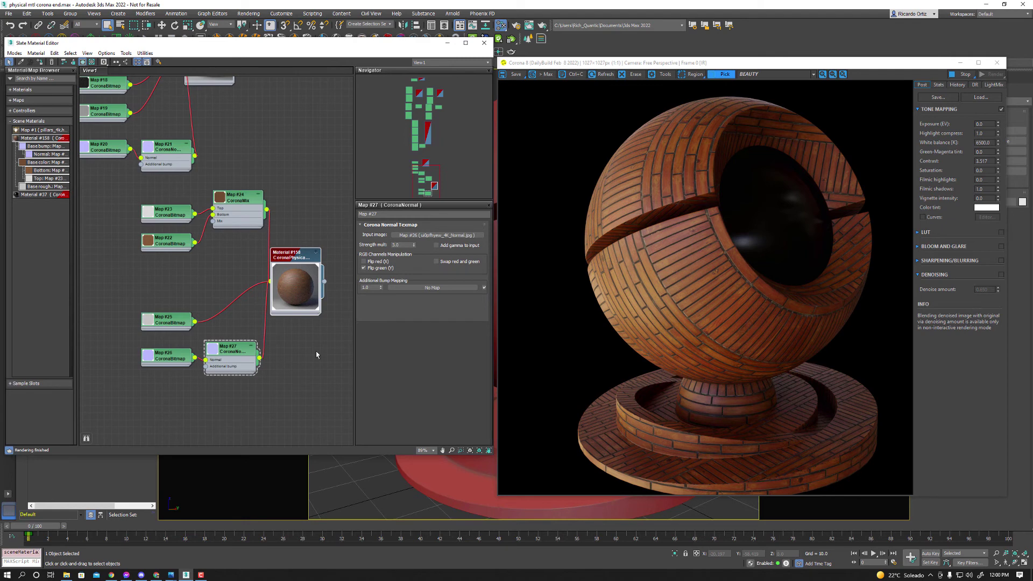
# Step: Clone Map #26 into Map #28 and load ui0pfhyew_4K_Displacement.exr into it
pyautogui.moveTo(305, 357); pyautogui.dragTo(298, 319, button='middle')
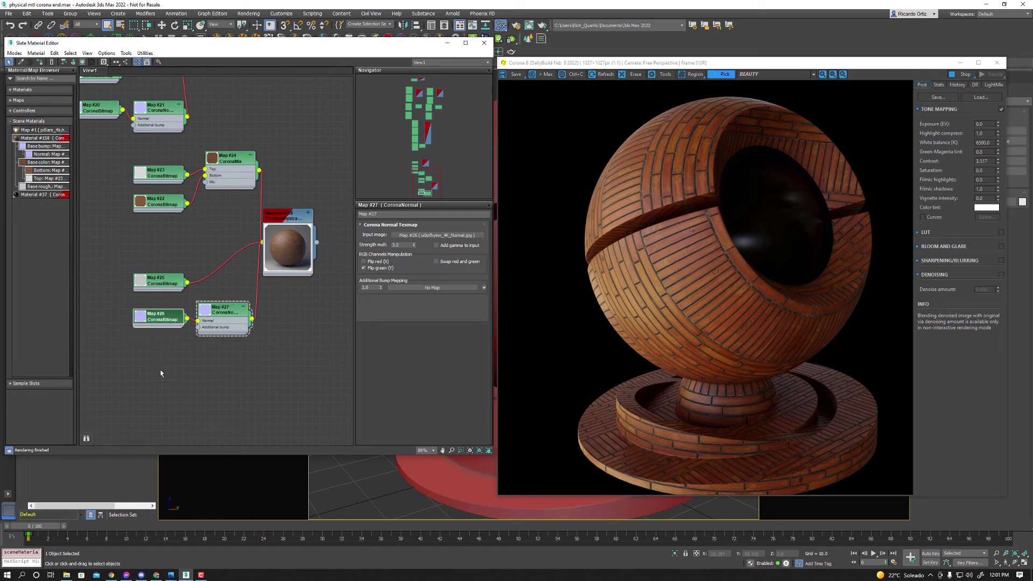
pyautogui.doubleClick(156, 321)
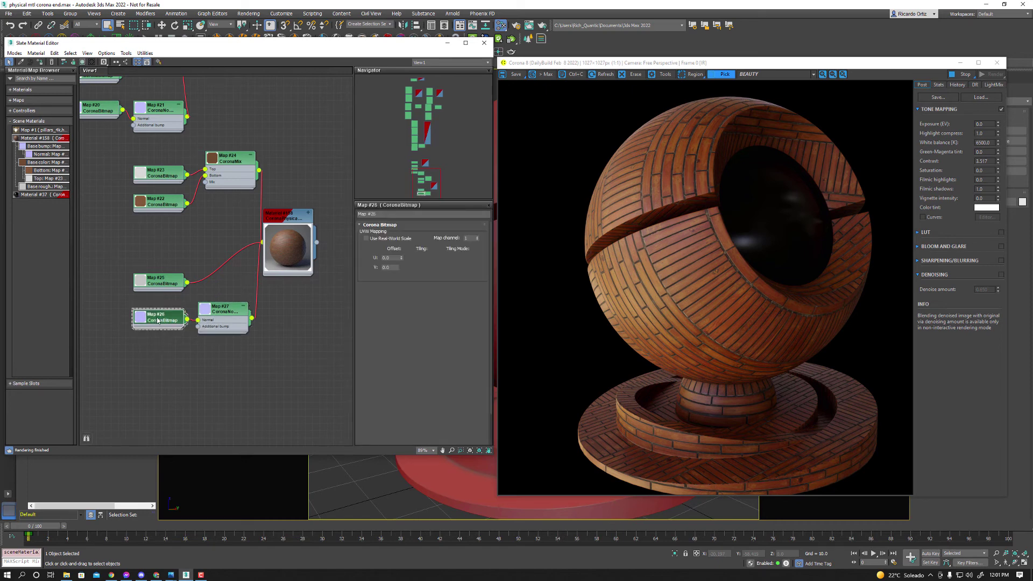
pyautogui.keyDown('shift'); pyautogui.moveTo(157, 322); pyautogui.dragTo(156, 366); pyautogui.keyUp('shift')
pyautogui.doubleClick(158, 365)
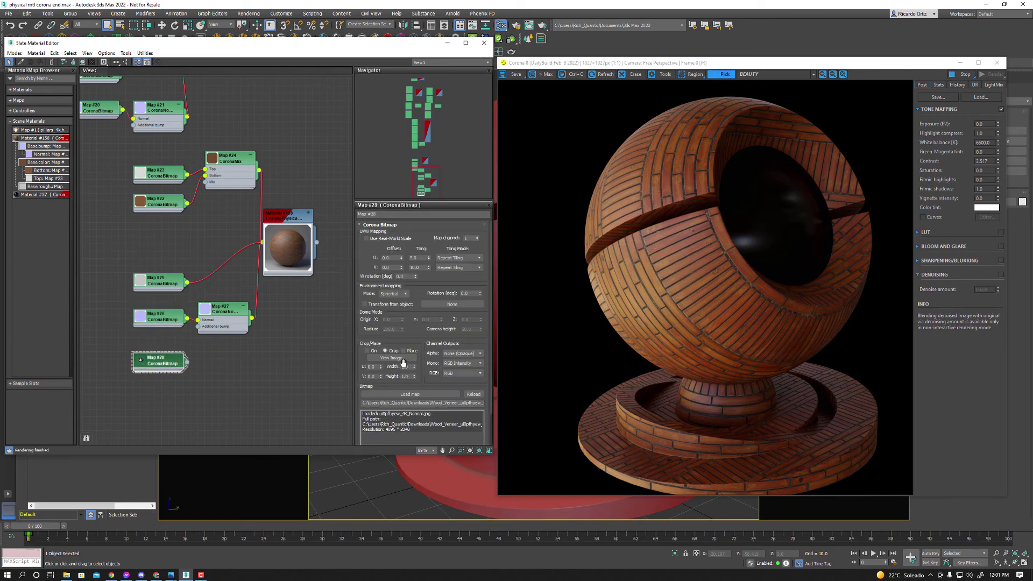
pyautogui.click(401, 394)
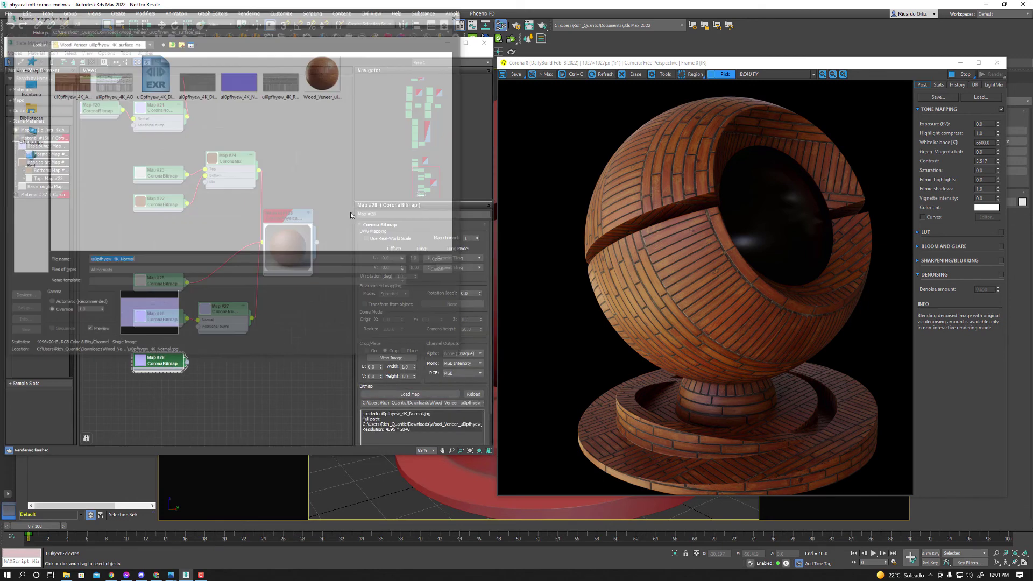
pyautogui.click(155, 76)
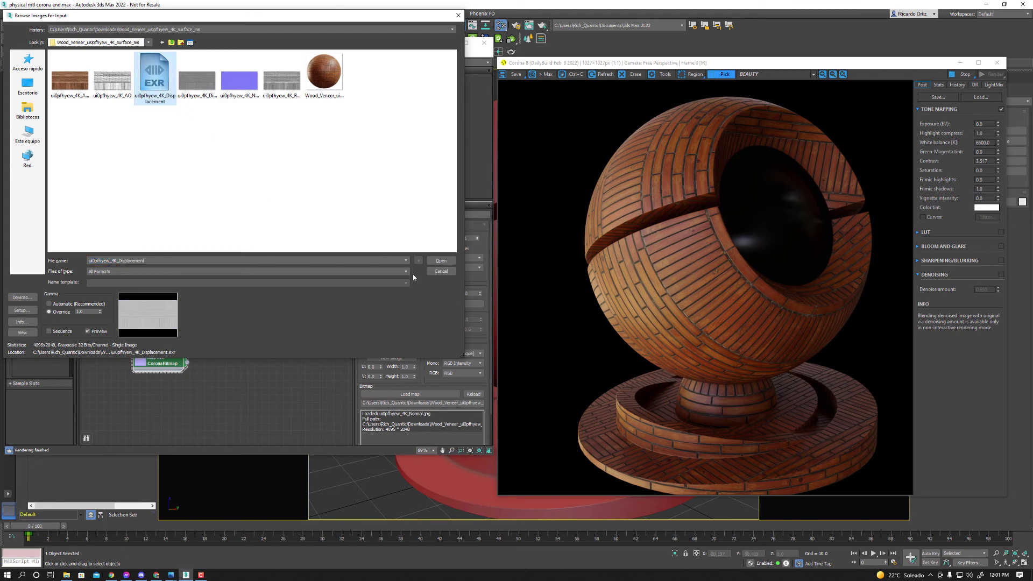
pyautogui.click(437, 260)
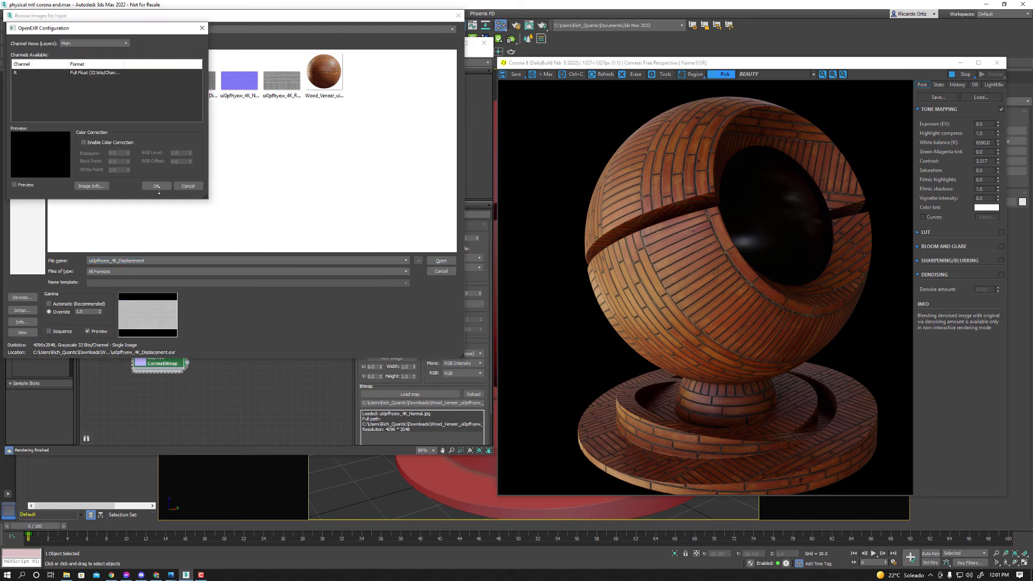
pyautogui.click(156, 186)
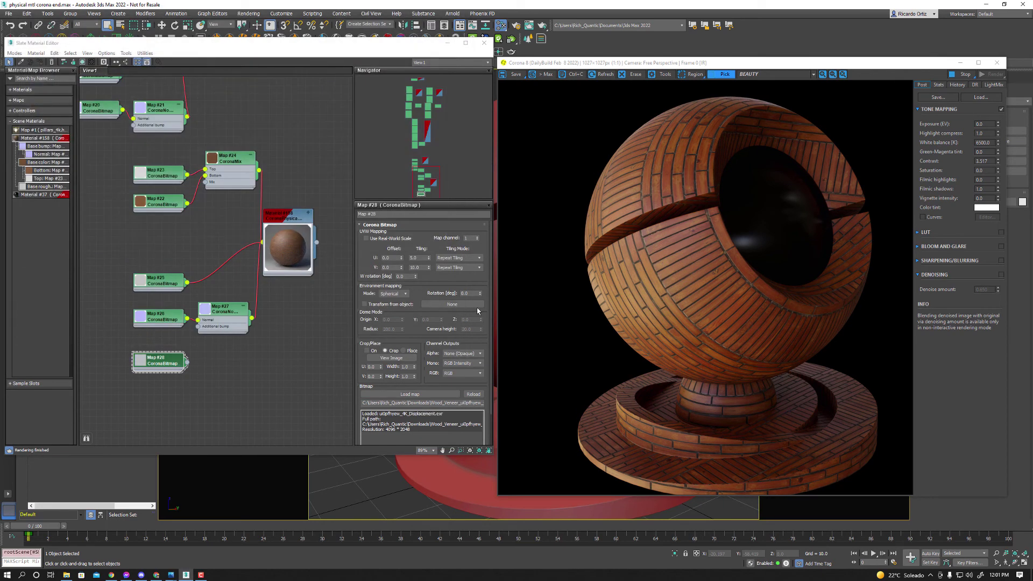
# Step: Add a CoronaDisplacementMod to the shader ball's Base object
pyautogui.moveTo(724, 63); pyautogui.dragTo(600, 263)
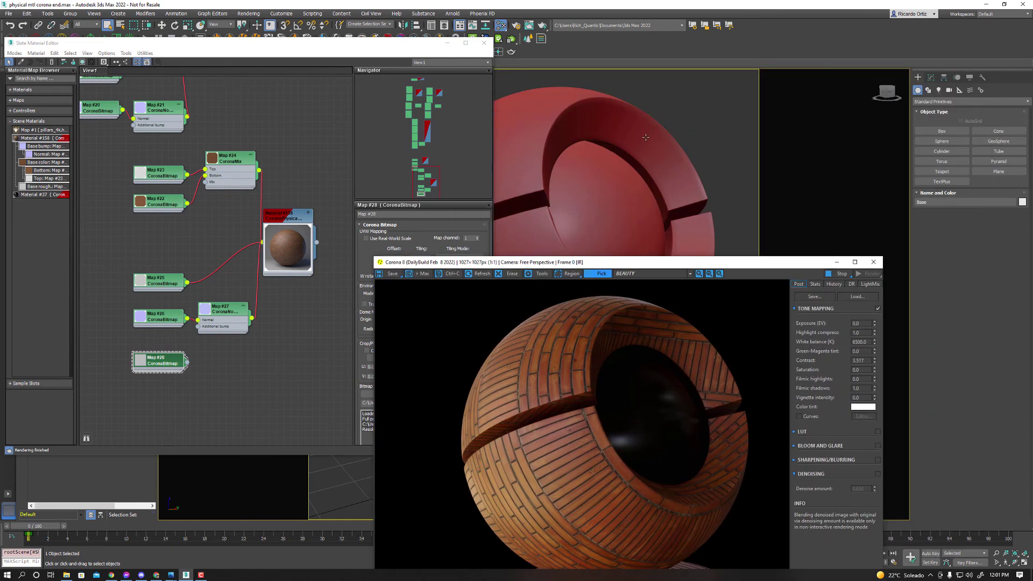
pyautogui.click(684, 135)
pyautogui.click(930, 77)
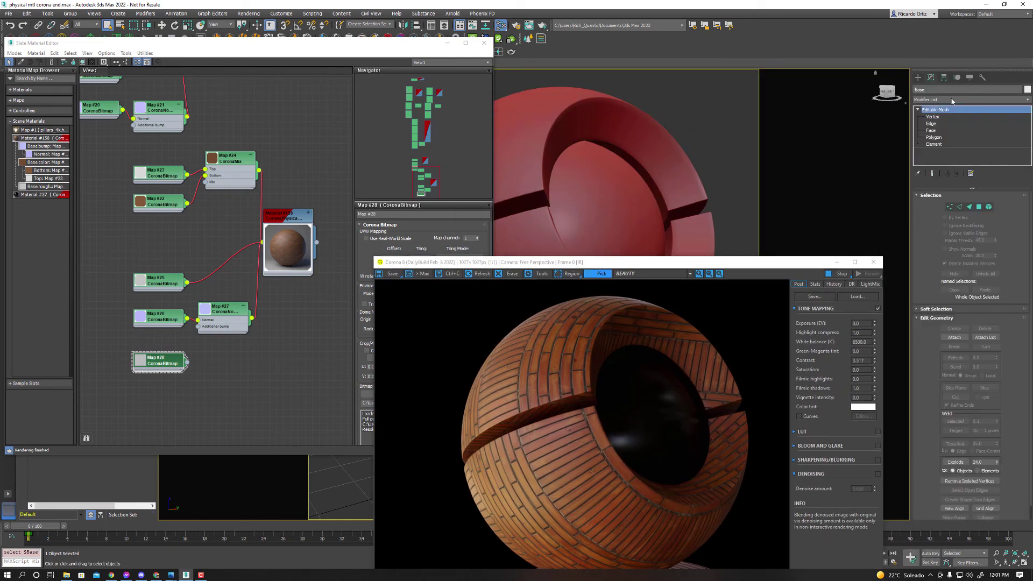
pyautogui.click(952, 100)
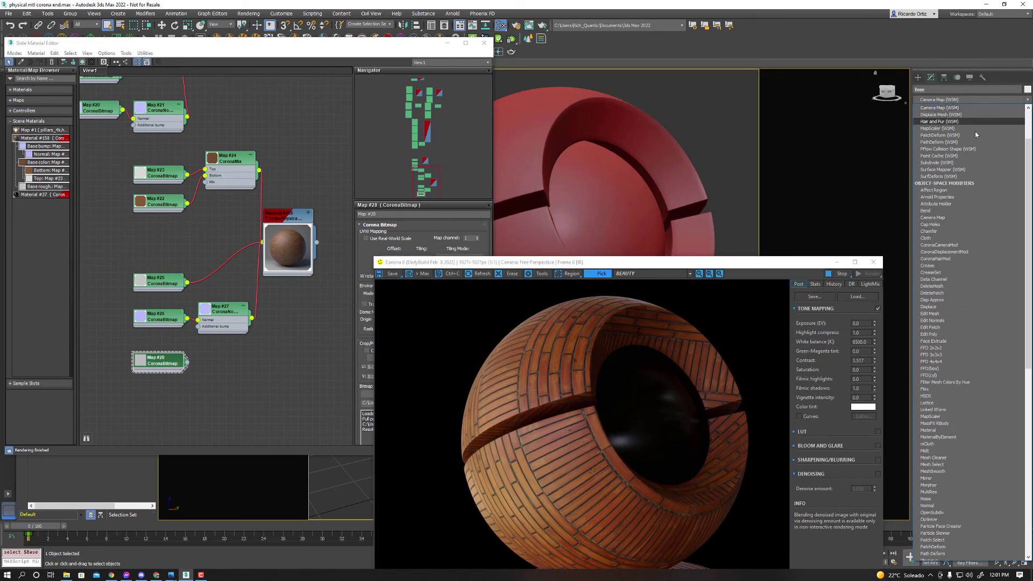
pyautogui.press('End')
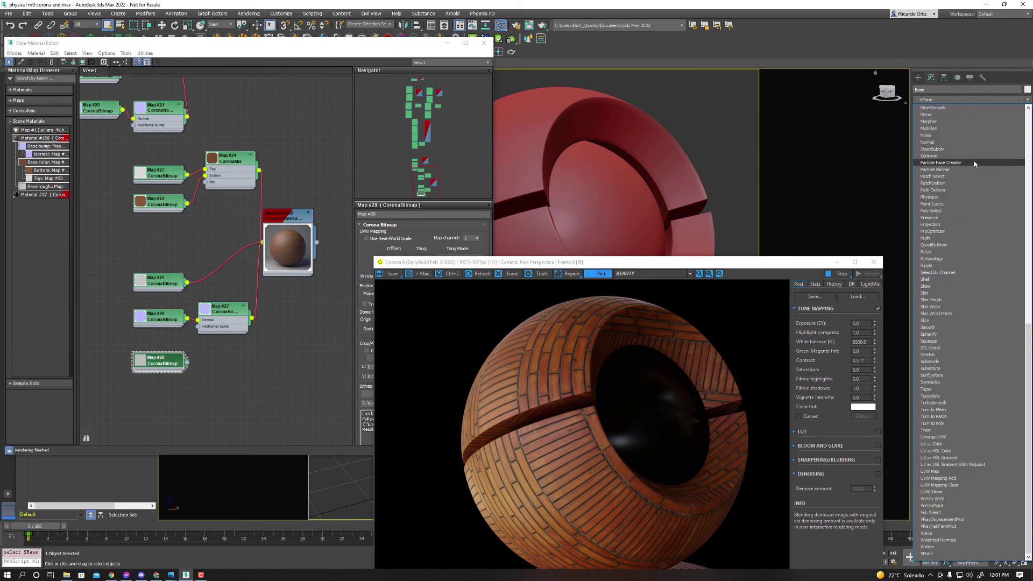
pyautogui.press('c')
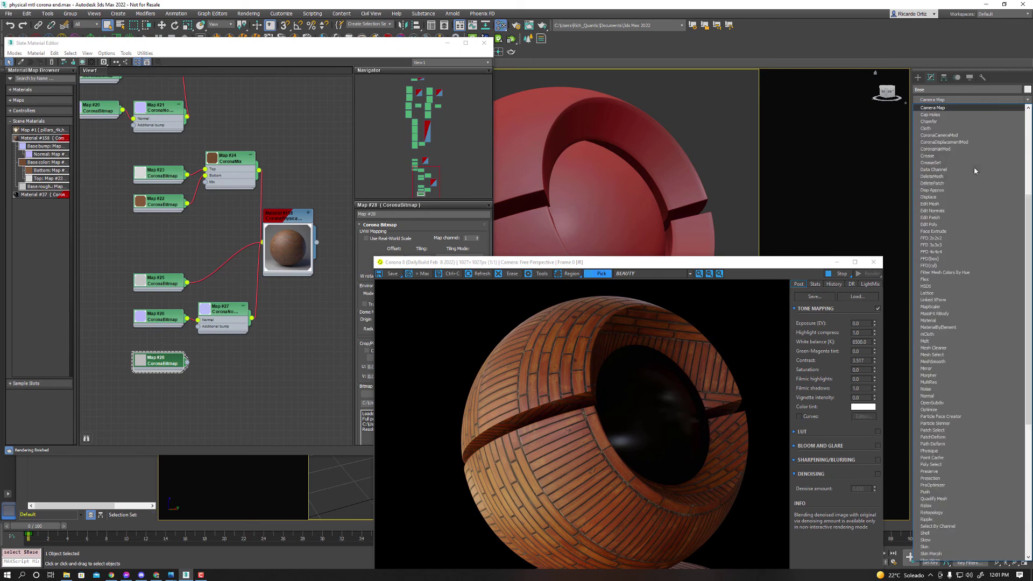
pyautogui.click(963, 142)
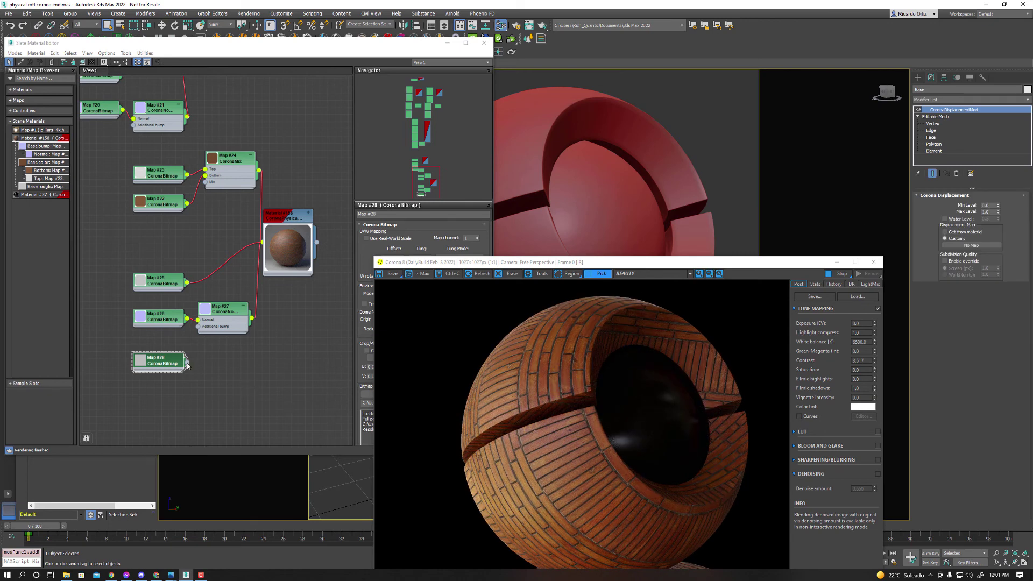
# Step: Instance Map #28 as the modifier's custom displacement map with Min Level -0.5
pyautogui.moveTo(188, 367)
pyautogui.mouseDown()
pyautogui.moveTo(969, 255)
pyautogui.moveTo(971, 245)
pyautogui.mouseUp()
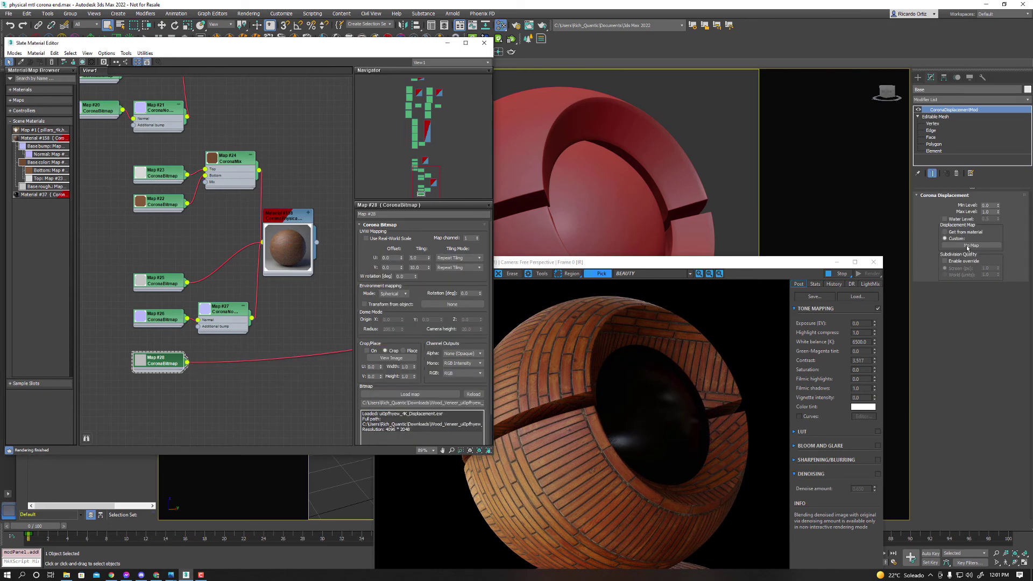
pyautogui.click(498, 312)
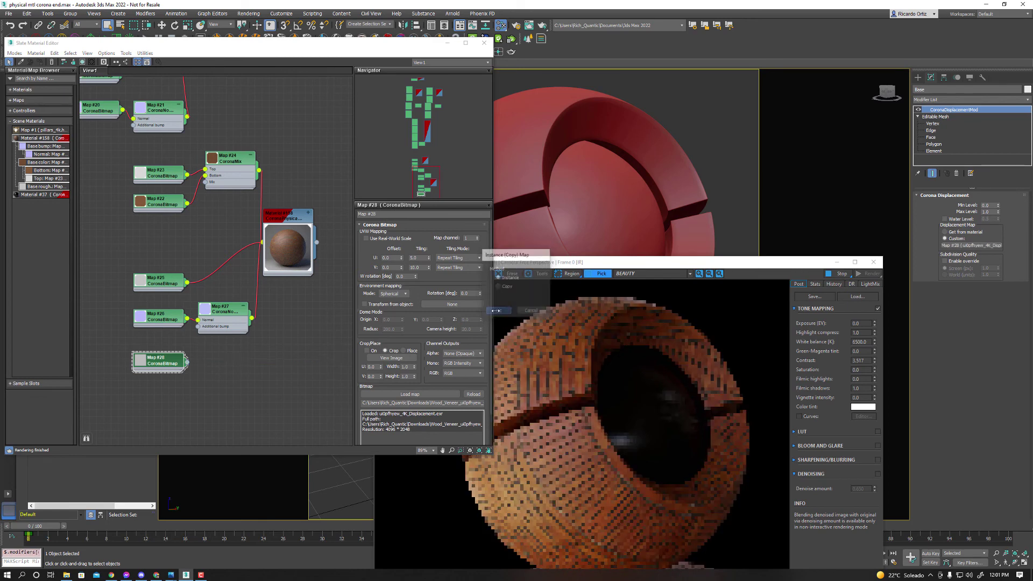
pyautogui.click(993, 205)
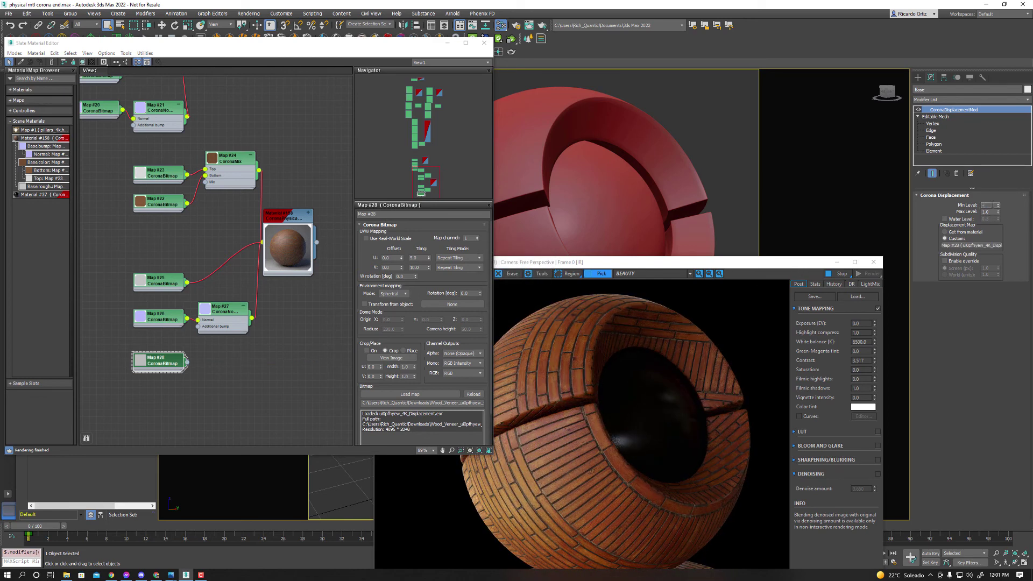
pyautogui.press('Return')
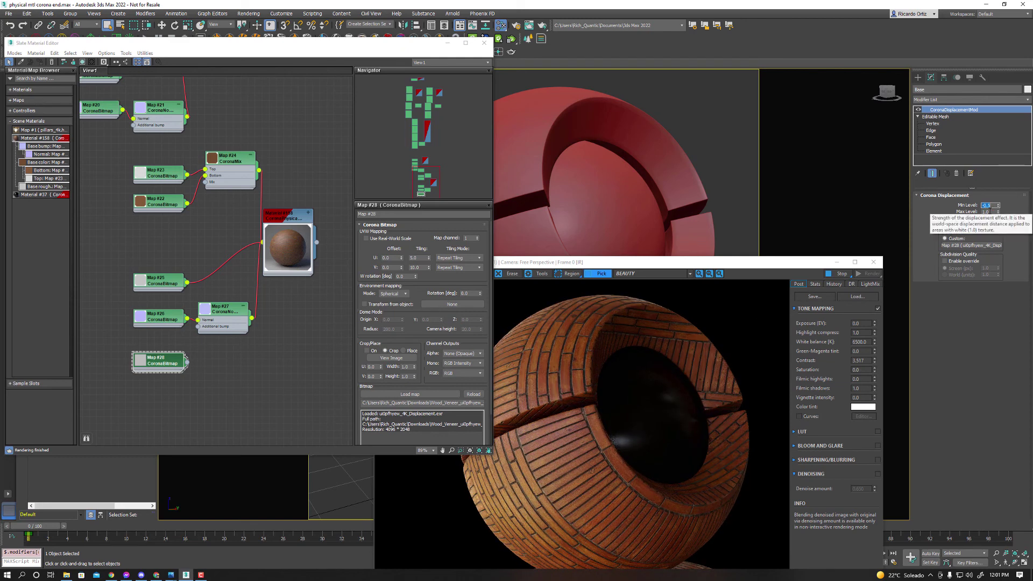
pyautogui.moveTo(692, 262); pyautogui.dragTo(725, 171)
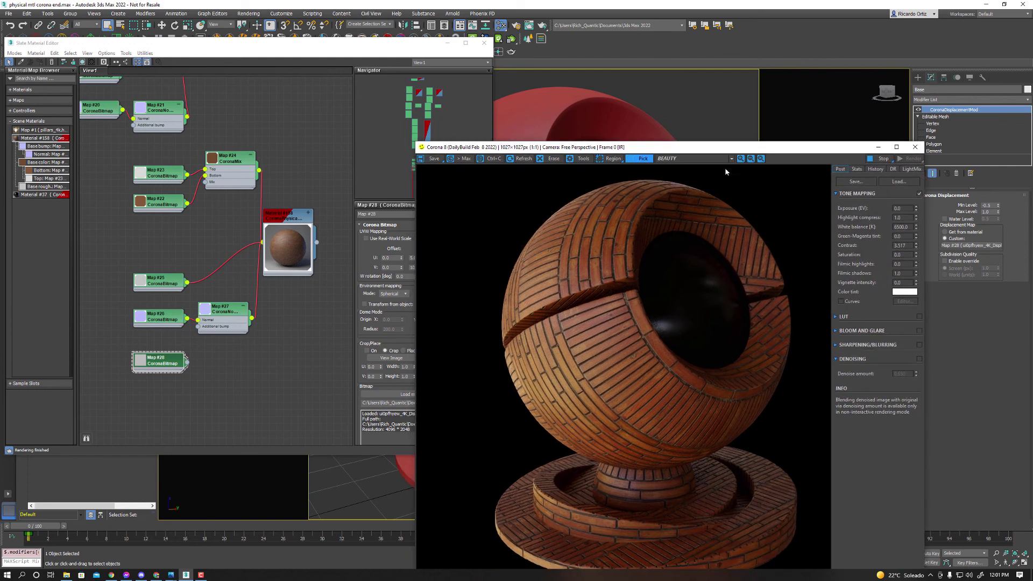
pyautogui.click(704, 159)
pyautogui.click(700, 190)
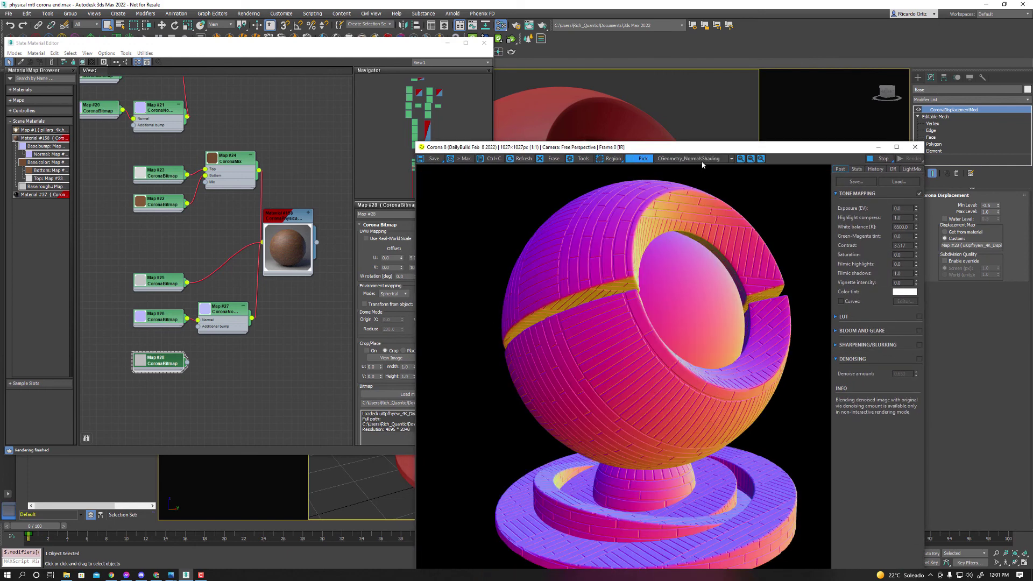
pyautogui.click(701, 160)
pyautogui.click(698, 167)
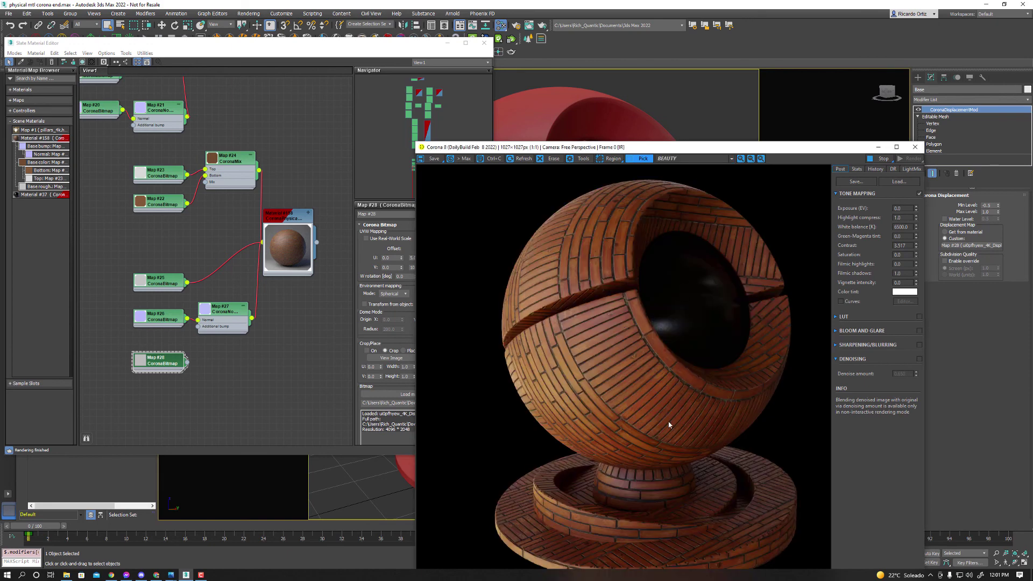
pyautogui.moveTo(678, 147); pyautogui.dragTo(751, 71)
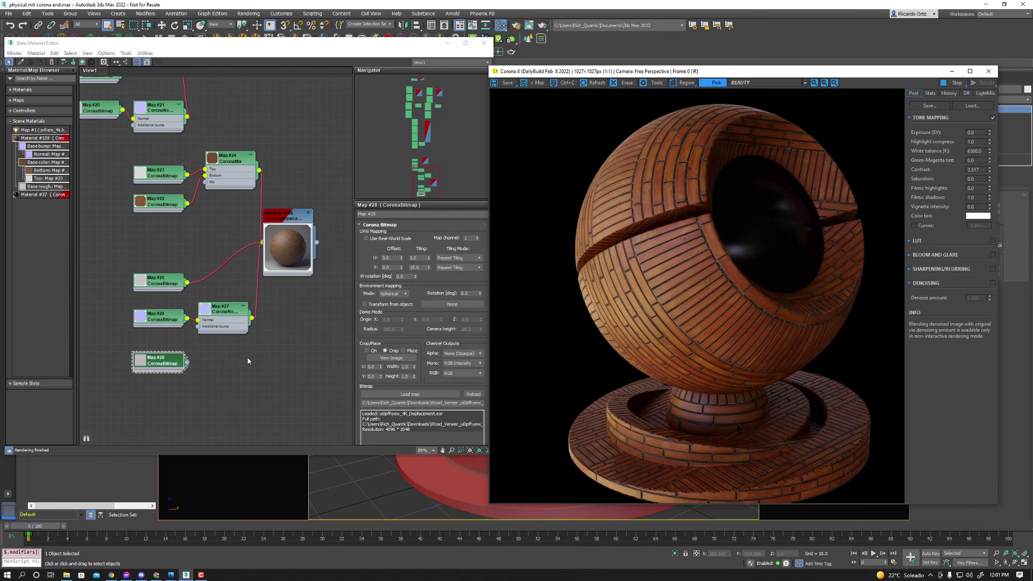
pyautogui.click(269, 387)
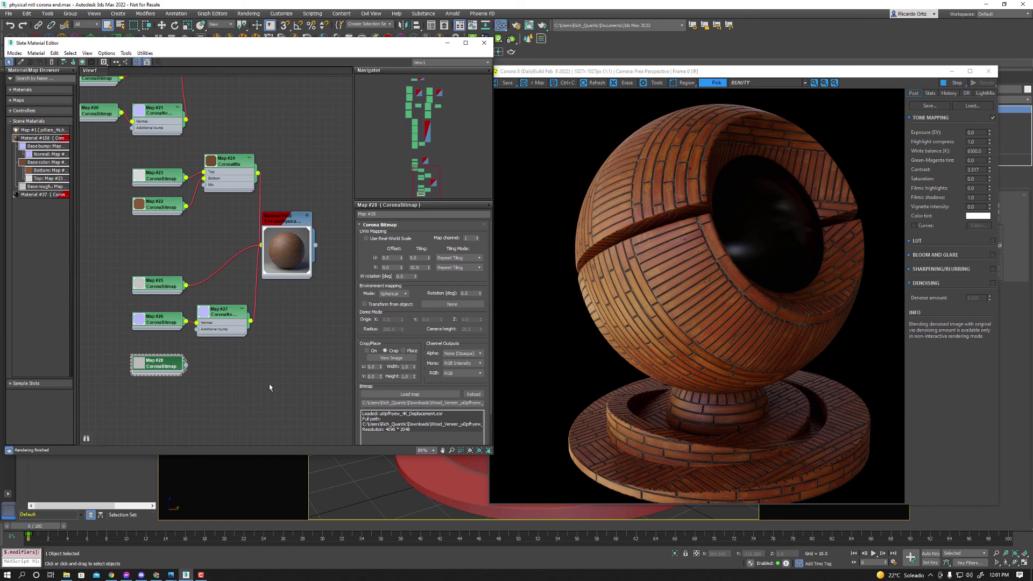
pyautogui.scroll(1, 300, 382)
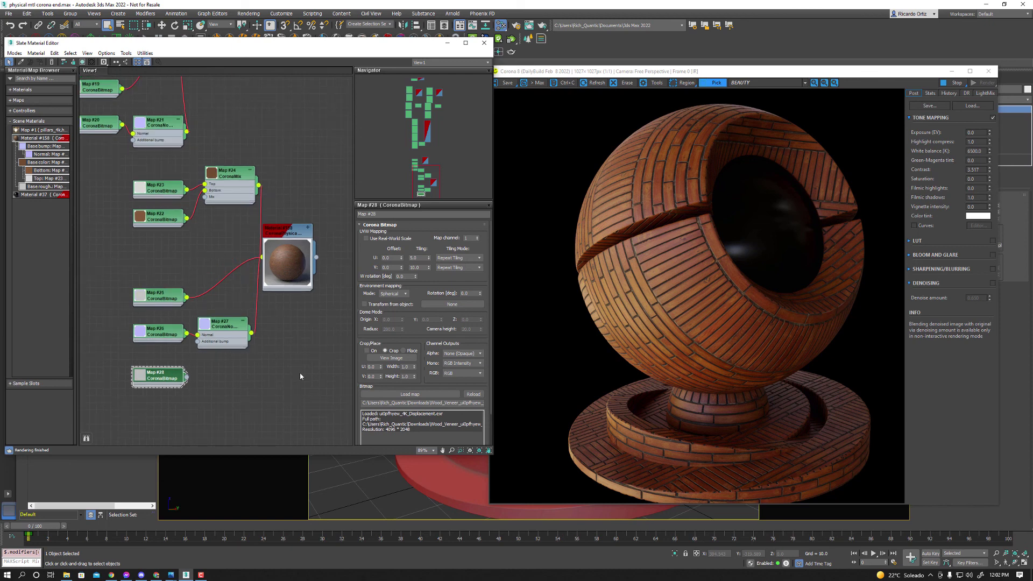